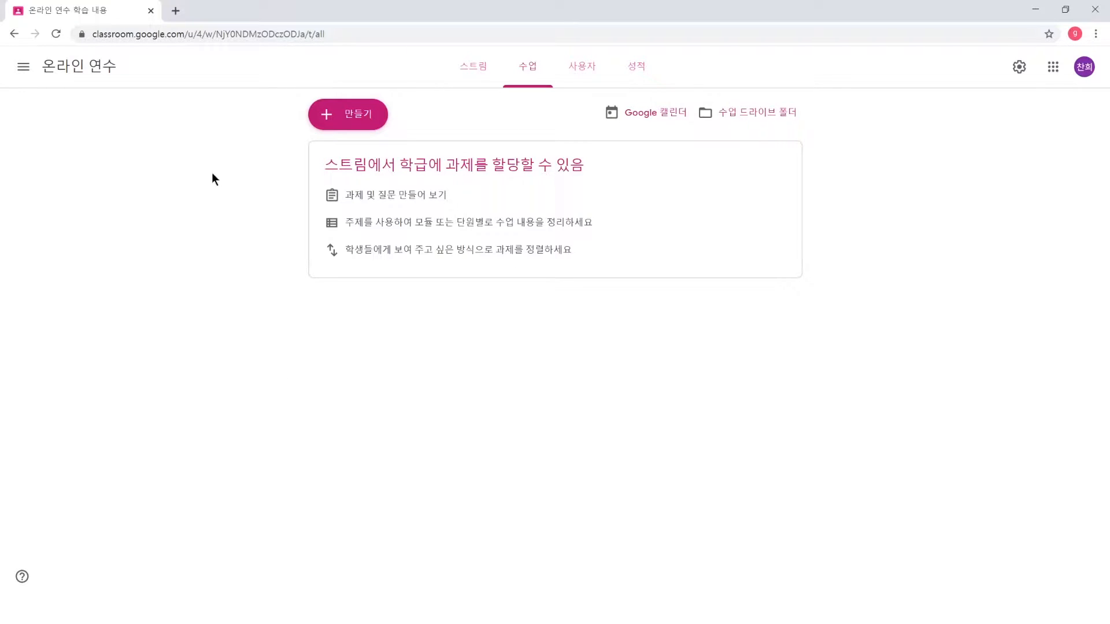
- Create a new quiz assignment in the class's classwork and title it "1차시 형성평가"
{"action": "left_click", "coordinate": [538, 75]}
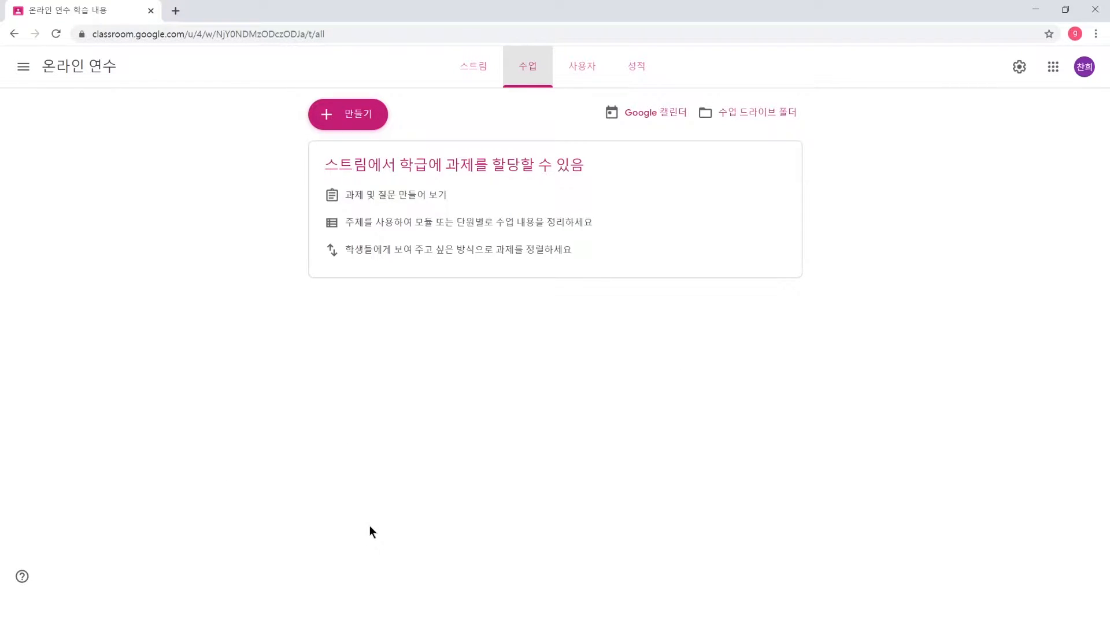
{"action": "left_click", "coordinate": [343, 126]}
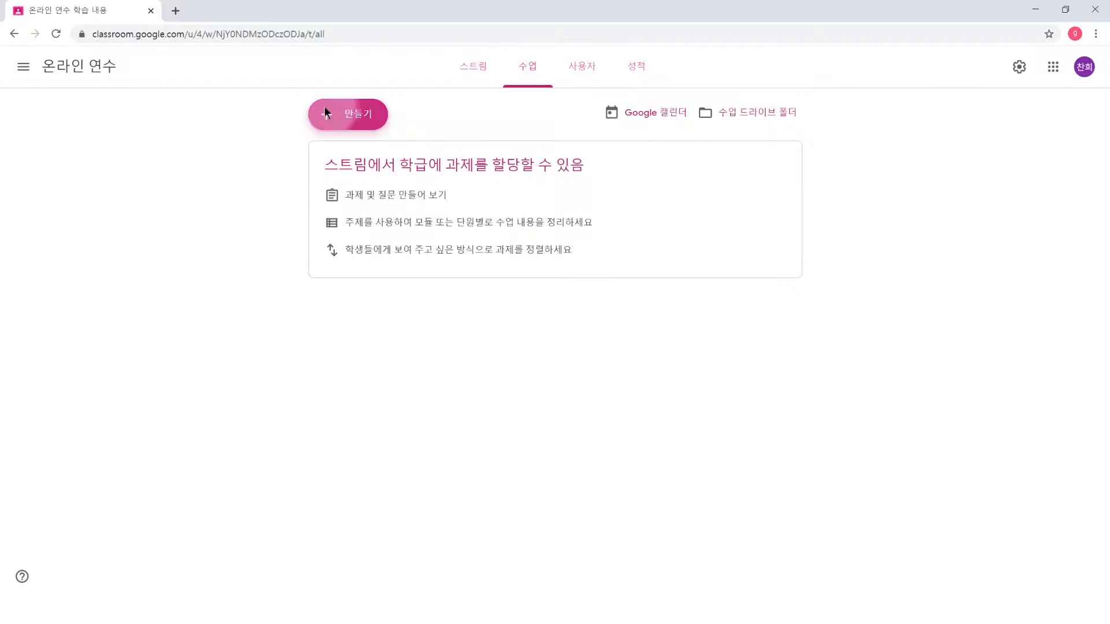
{"action": "left_click", "coordinate": [361, 172]}
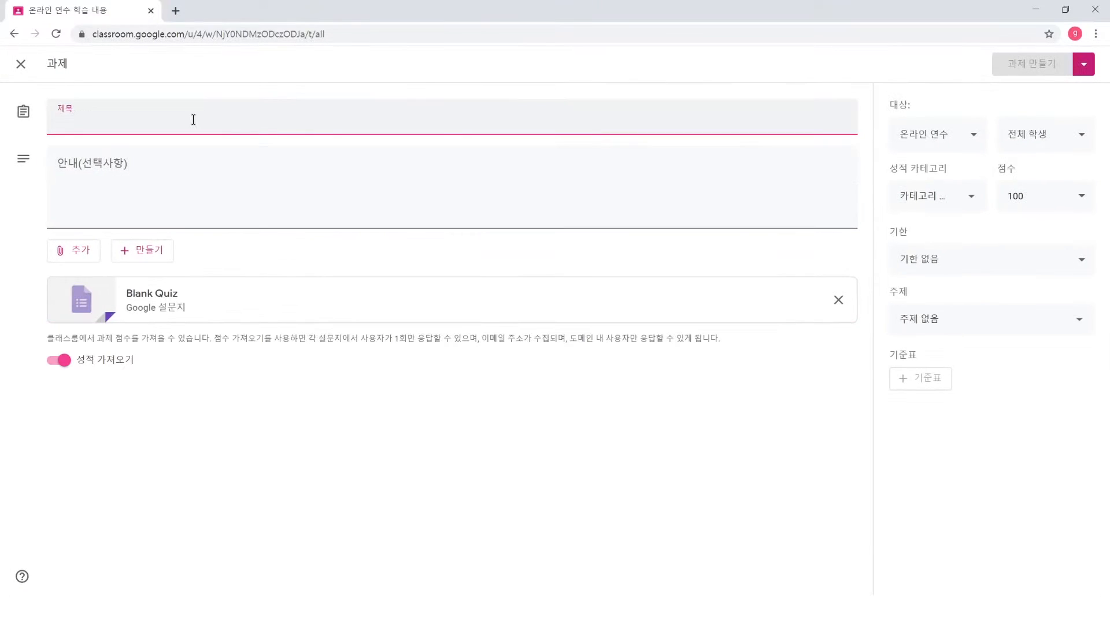
{"action": "type", "text": "1"}
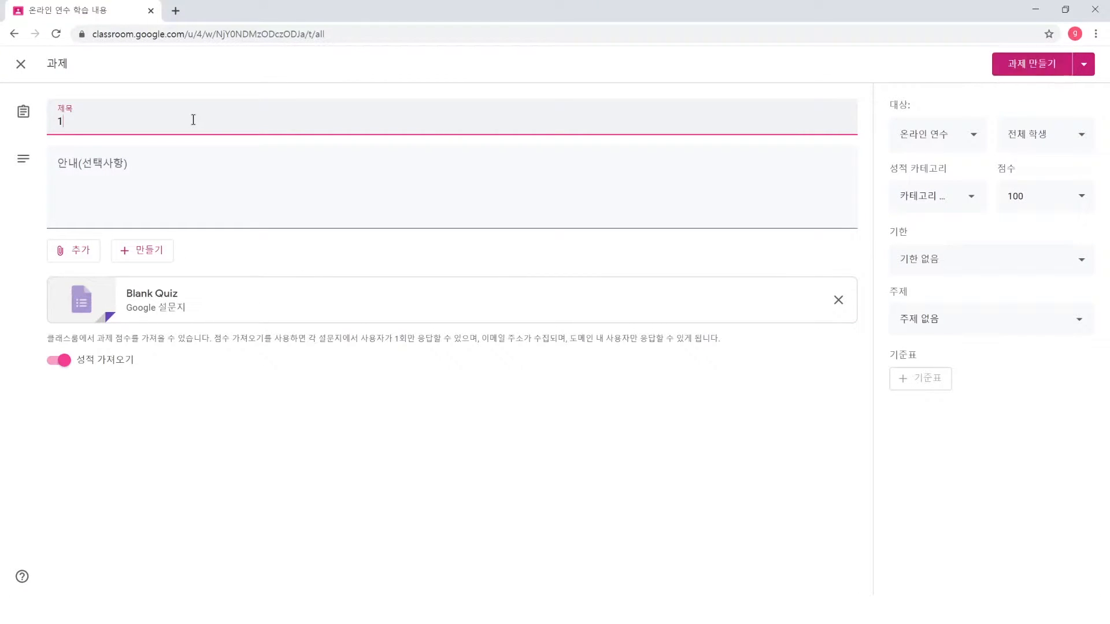
{"action": "type", "text": "차시 형성평가"}
- Enter the first two instruction lines: "1. 선생님이 올린 강의를 먼저 봐주세요." and "2. 강의를 보면서 자료에 있는 학습지를 채워보세요."
{"action": "key", "text": "Tab"}
{"action": "type", "text": "1"}
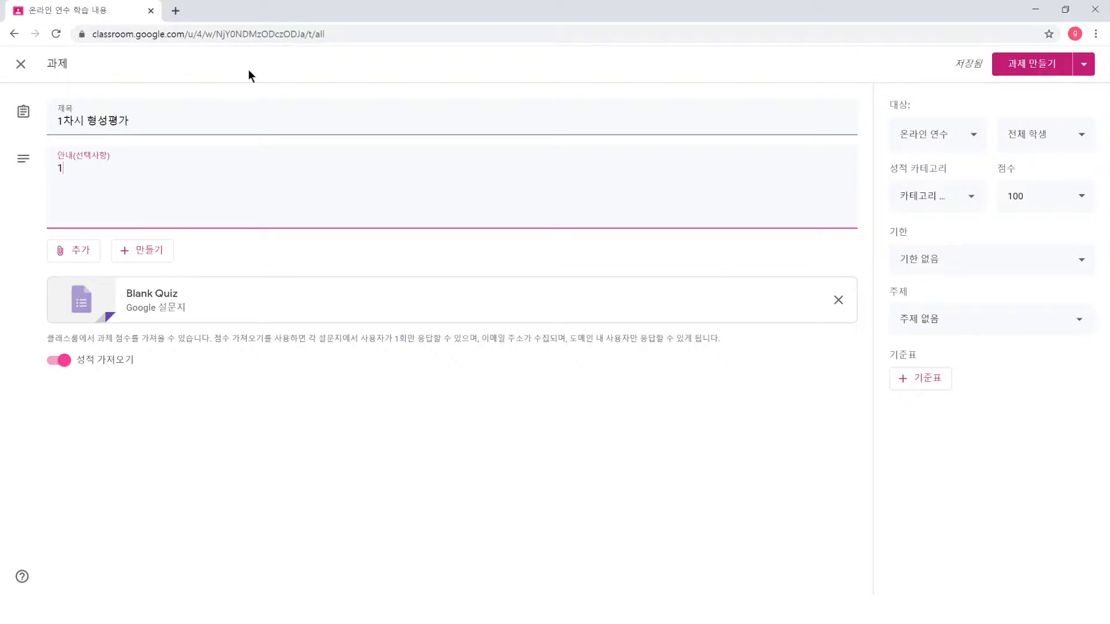
{"action": "type", "text": ". 선생님이 올린 강의"}
{"action": "type", "text": "를 먼저 보"}
{"action": "type", "text": "봐주세요."}
{"action": "key", "text": "Return"}
{"action": "type", "text": "2. 강의를 보면서 자료"}
{"action": "type", "text": "에 있는 학습지"}
{"action": "type", "text": "를 채워보세요."}
- Add instruction "3. 강의와 학습지를 모두 살펴봤다면 형성평가를 진행해주세요." and, below it, "(형성평가를 제출하게되면 출석으로 인정됩니다.)"
{"action": "type", "text": "3. 강의와 학"}
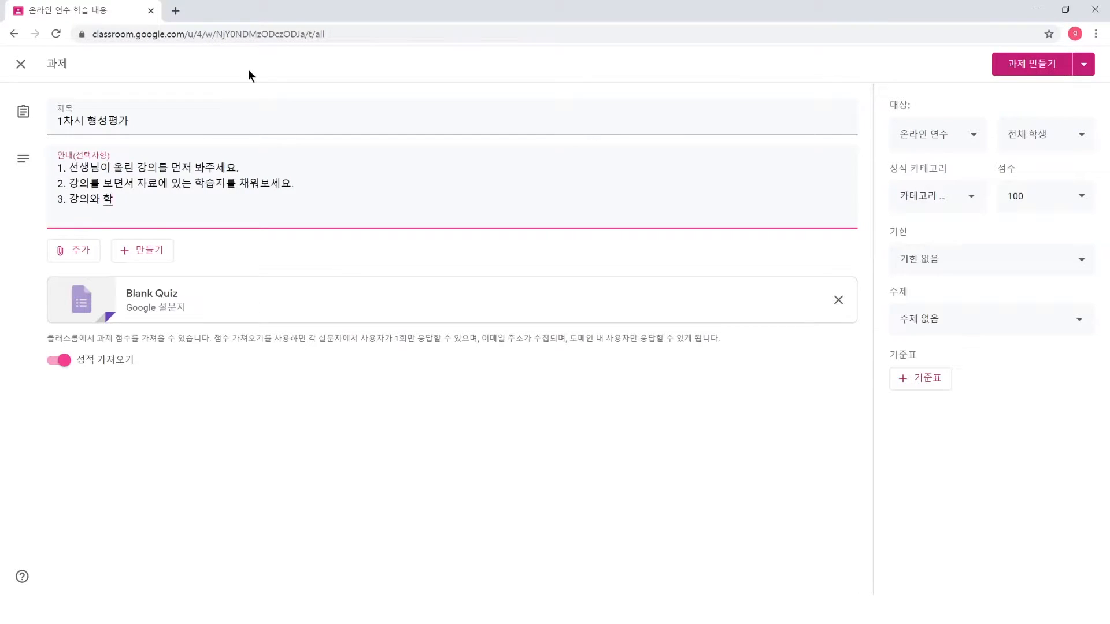
{"action": "type", "text": "습지를 모두 살펴보"}
{"action": "type", "text": "ㅆ다면 형성평가를"}
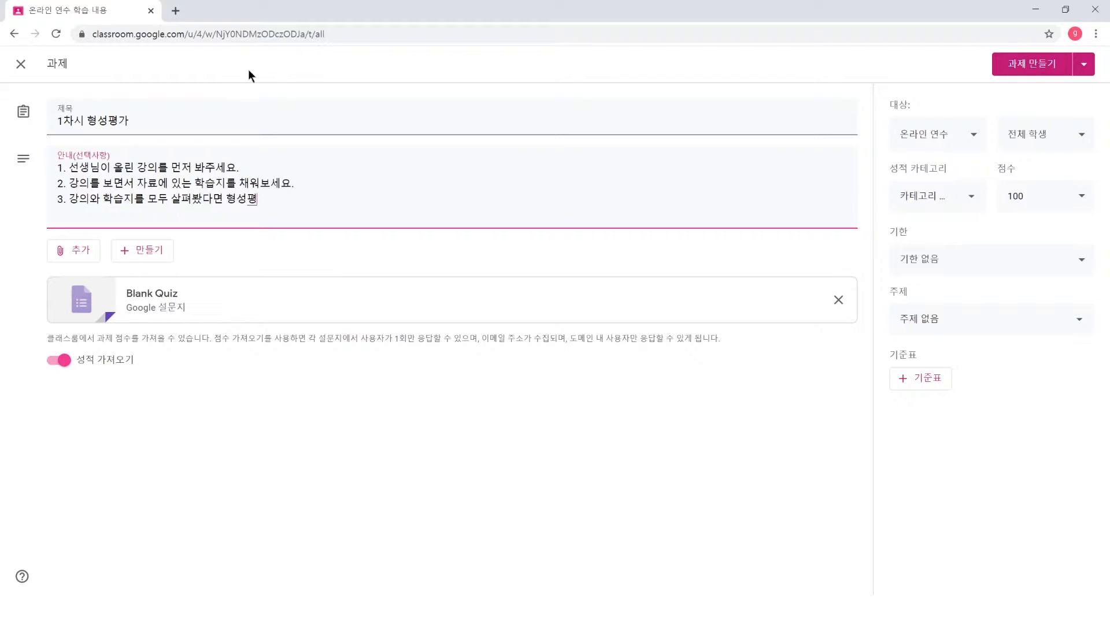
{"action": "type", "text": " 진행해주세요."}
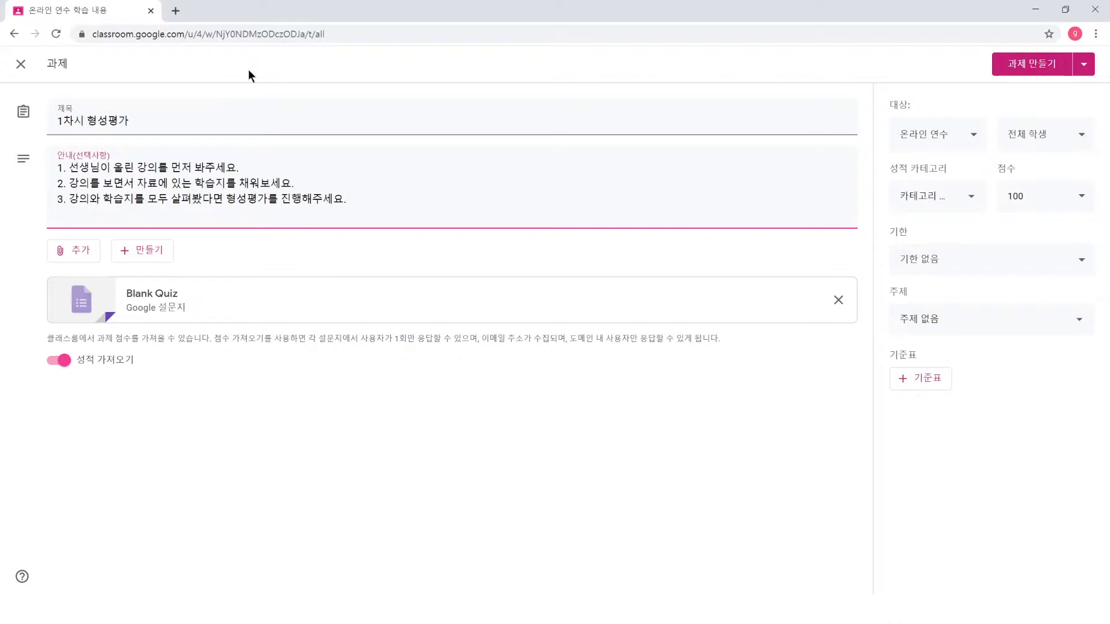
{"action": "key", "text": "Return"}
{"action": "type", "text": "형성평가를 제출"}
{"action": "type", "text": "하게되면 출석으로 인"}
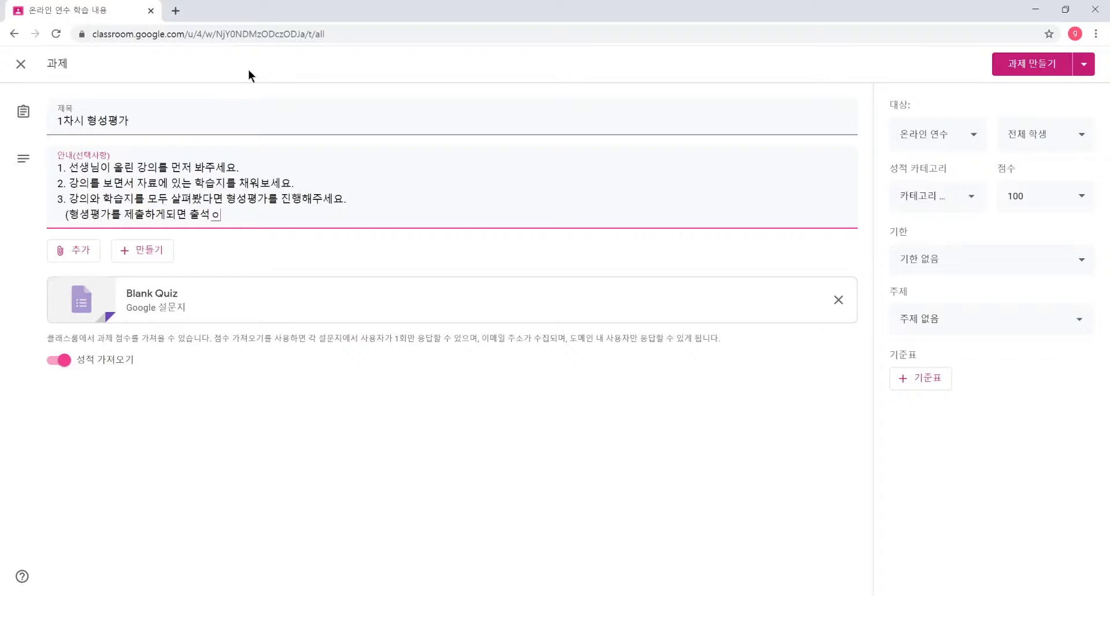
{"action": "type", "text": "정됩니다.)"}
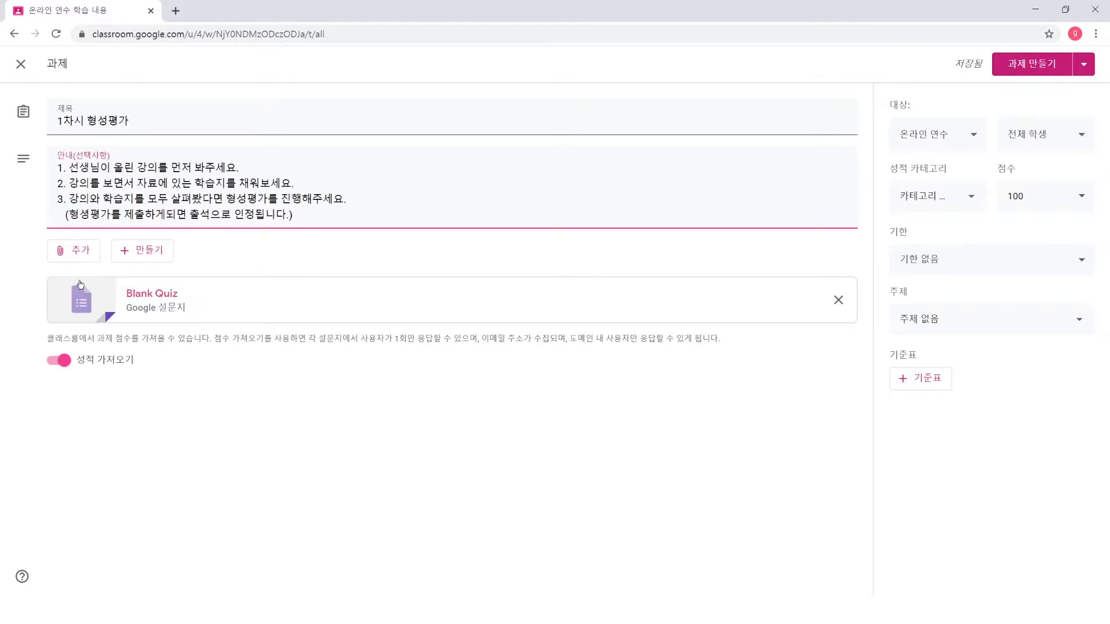
- Review the available attachment sources and the grade import note under the attached quiz
{"action": "left_click", "coordinate": [75, 250]}
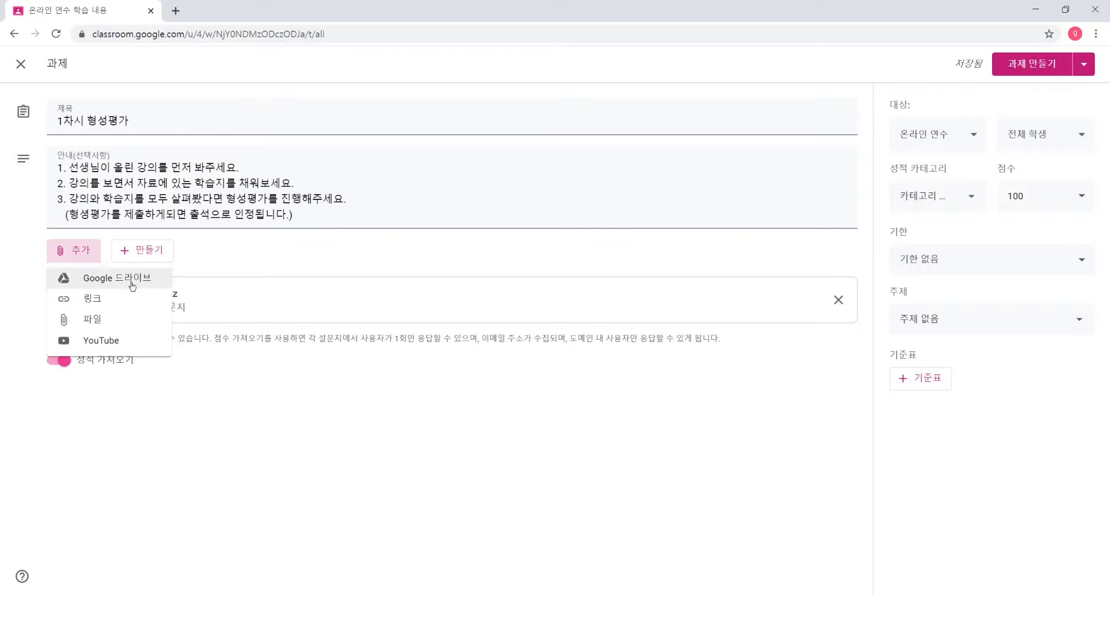
{"action": "left_click", "coordinate": [123, 393]}
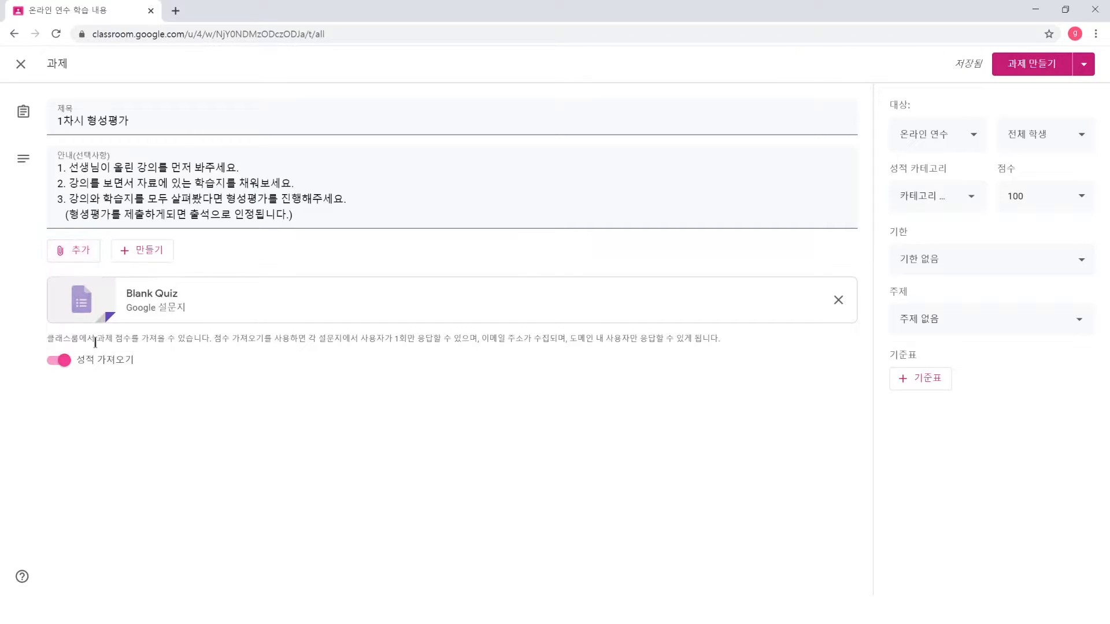
{"action": "left_click_drag", "start_coordinate": [94, 342], "coordinate": [241, 340]}
{"action": "left_click", "coordinate": [116, 343]}
- Review which classes and students can receive the assignment and which grade categories are available
{"action": "left_click", "coordinate": [966, 135]}
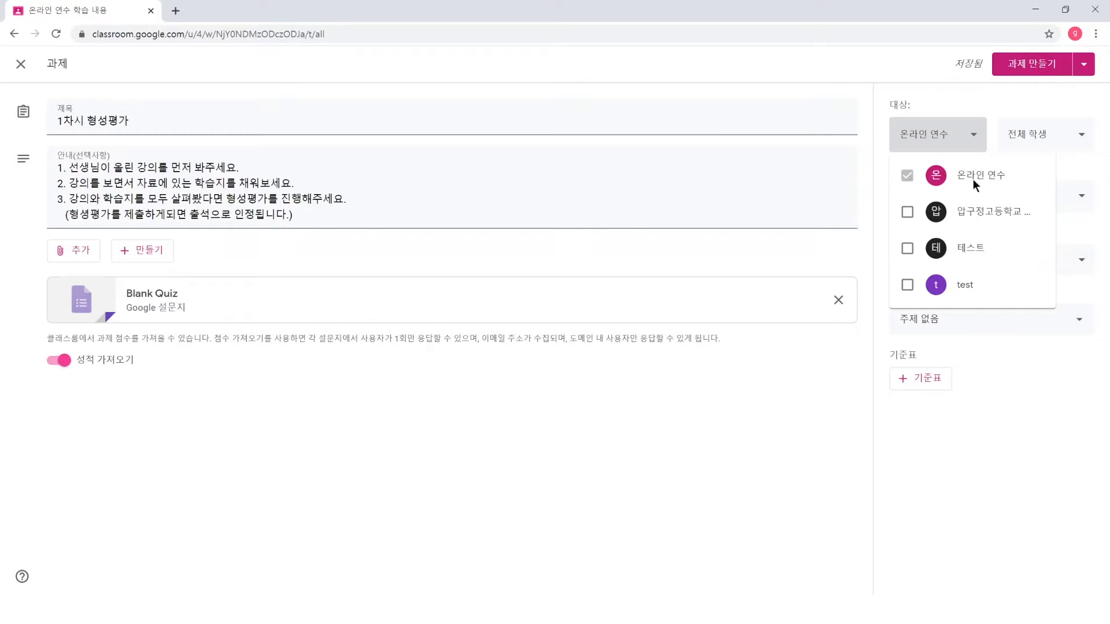
{"action": "left_click", "coordinate": [1034, 134]}
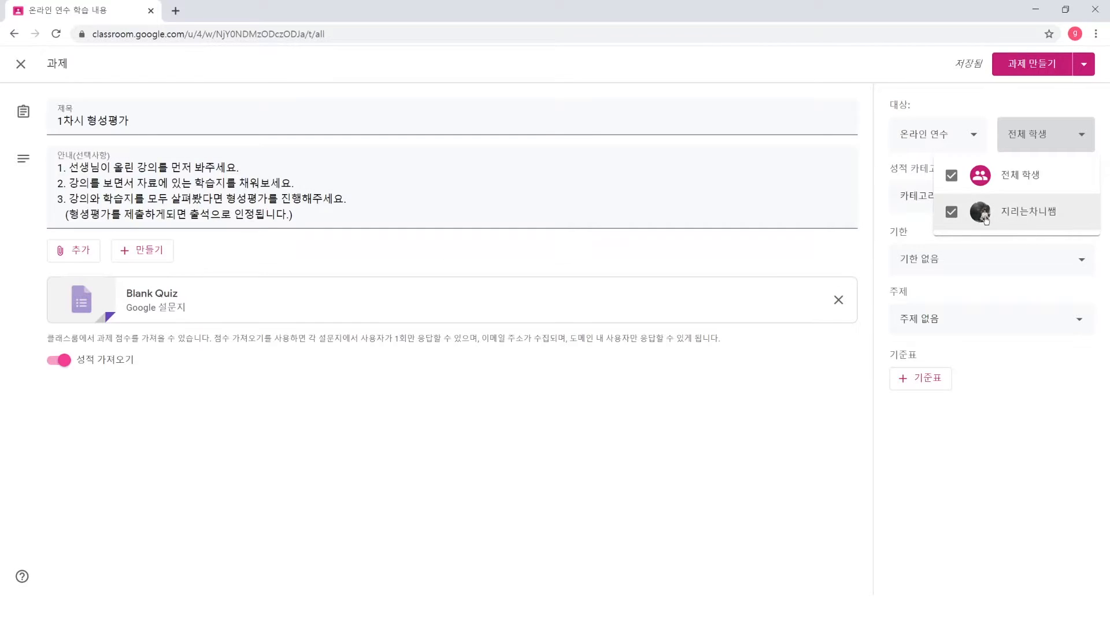
{"action": "left_click", "coordinate": [919, 196]}
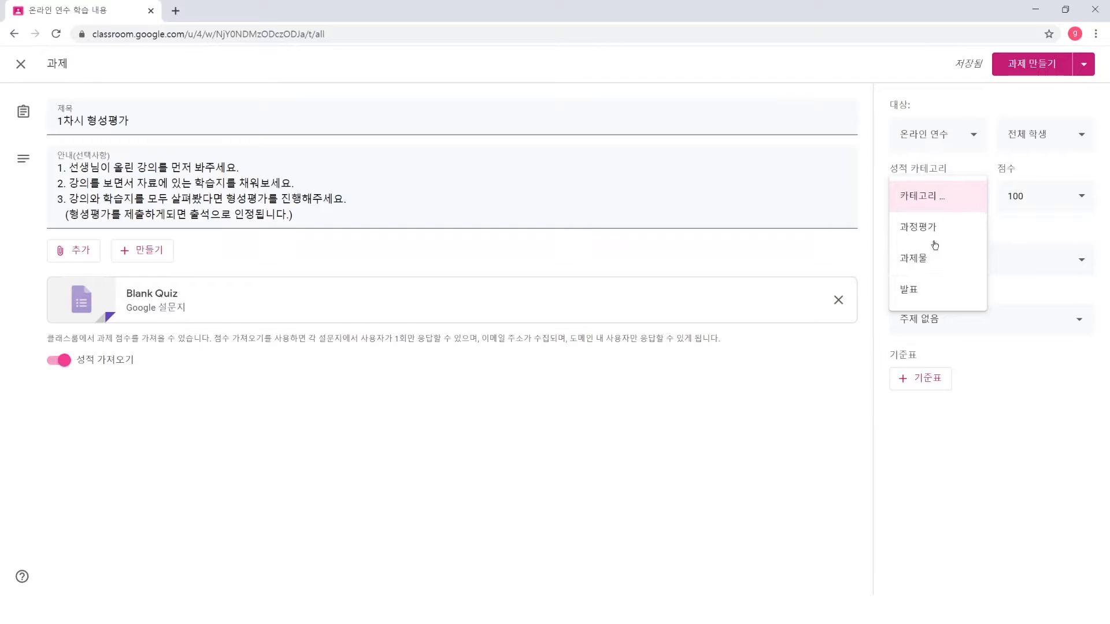
- Turn off grade importing and set the assignment's due date to 2020. 4. 7. without a due time
{"action": "left_click", "coordinate": [1056, 203]}
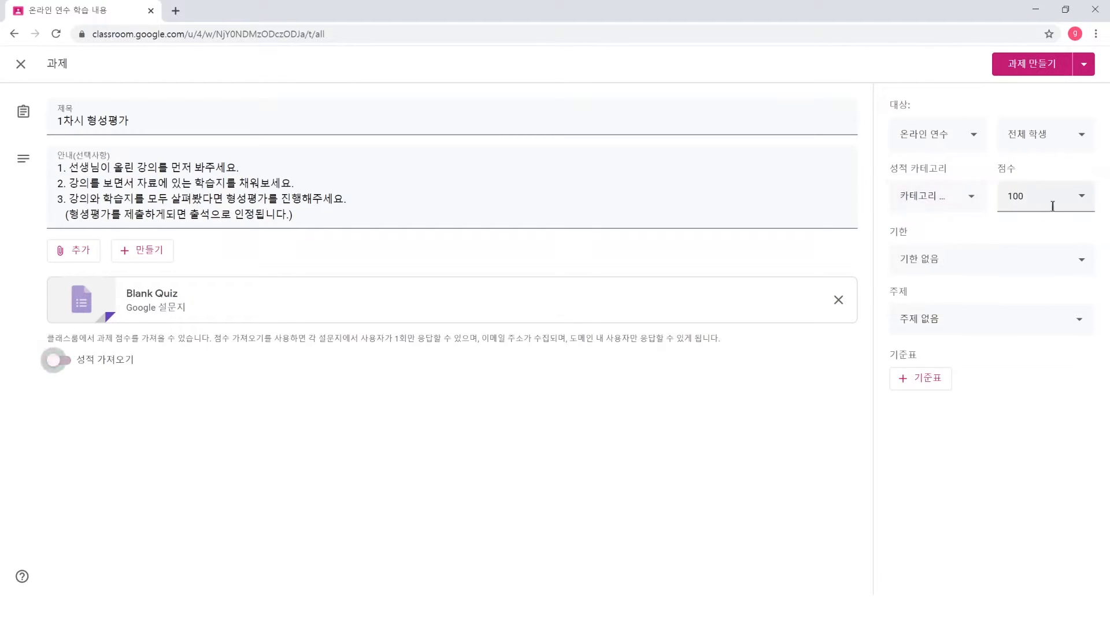
{"action": "left_click", "coordinate": [842, 388]}
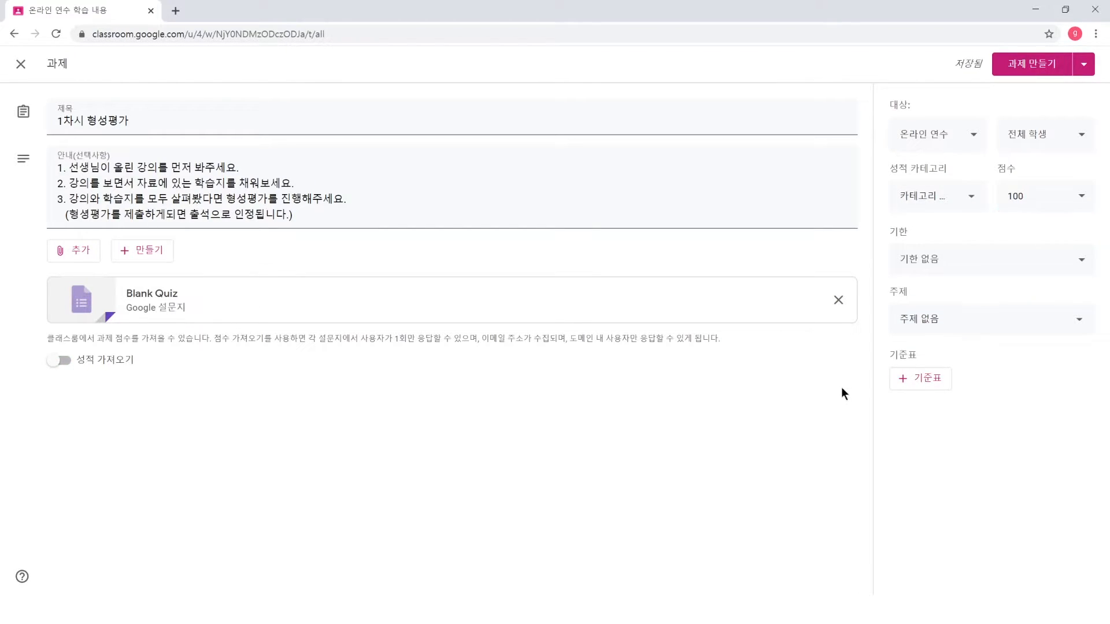
{"action": "left_click", "coordinate": [978, 263]}
{"action": "left_click", "coordinate": [919, 310]}
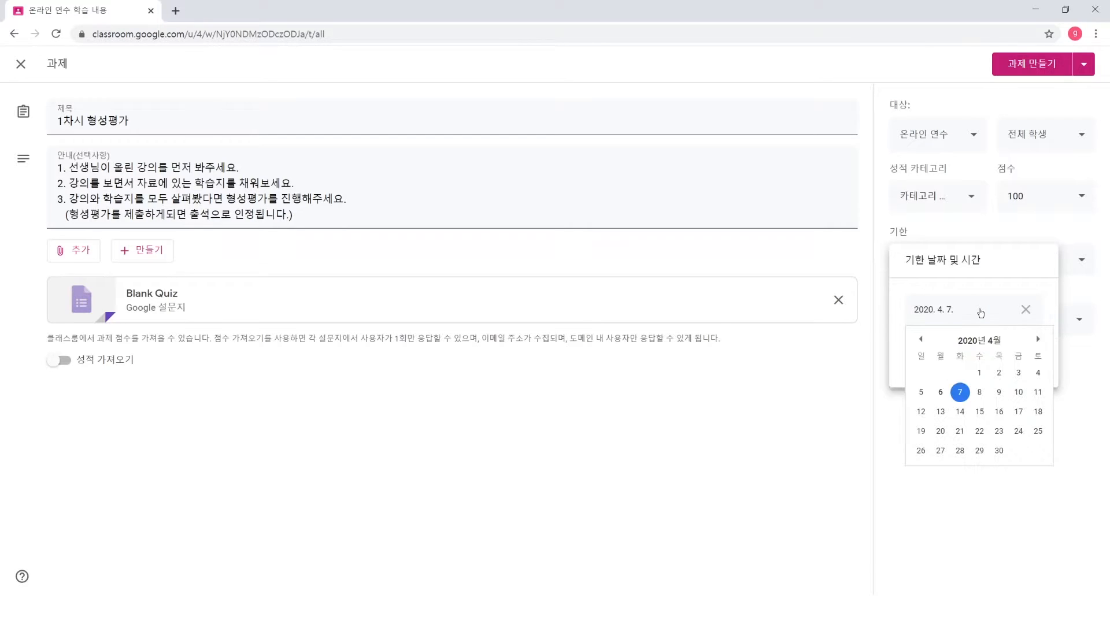
{"action": "left_click", "coordinate": [960, 393]}
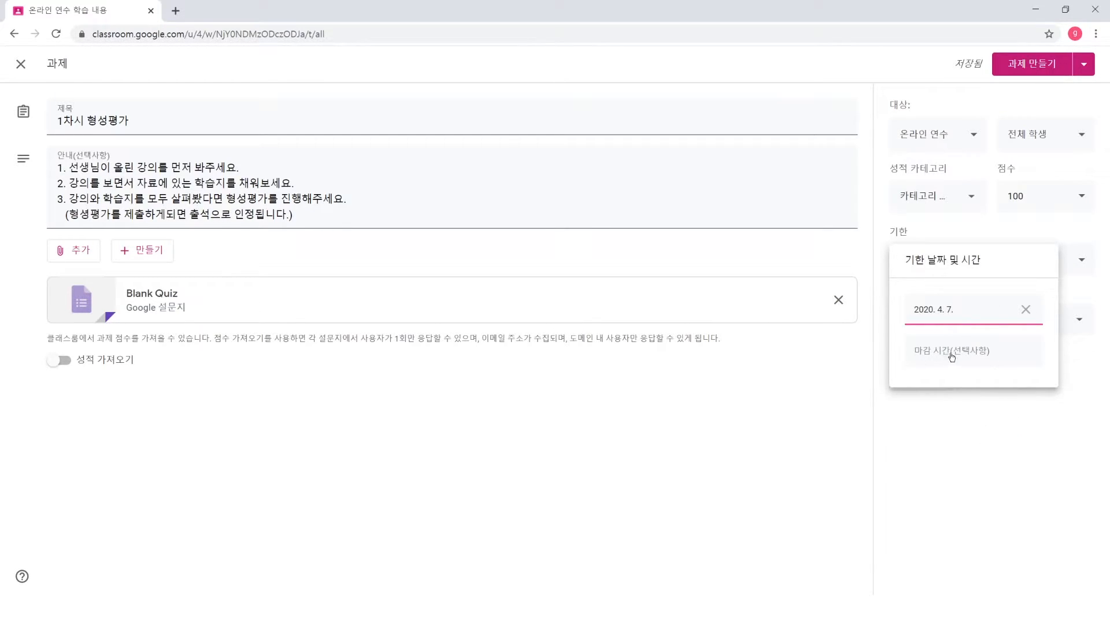
{"action": "left_click", "coordinate": [960, 351]}
{"action": "left_click", "coordinate": [1025, 351]}
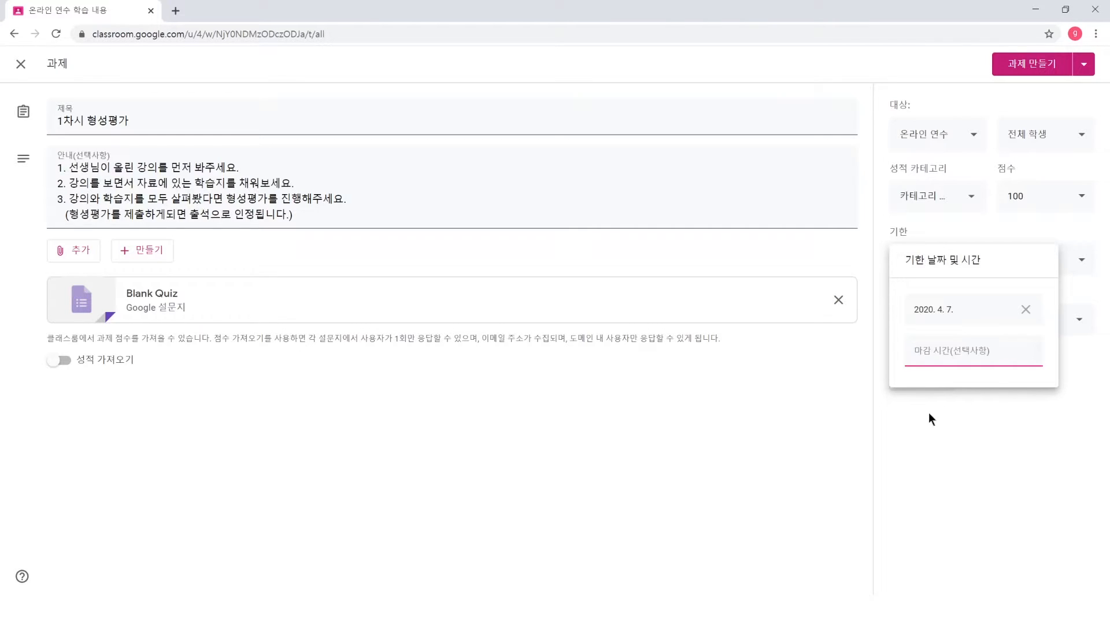
{"action": "left_click", "coordinate": [927, 412]}
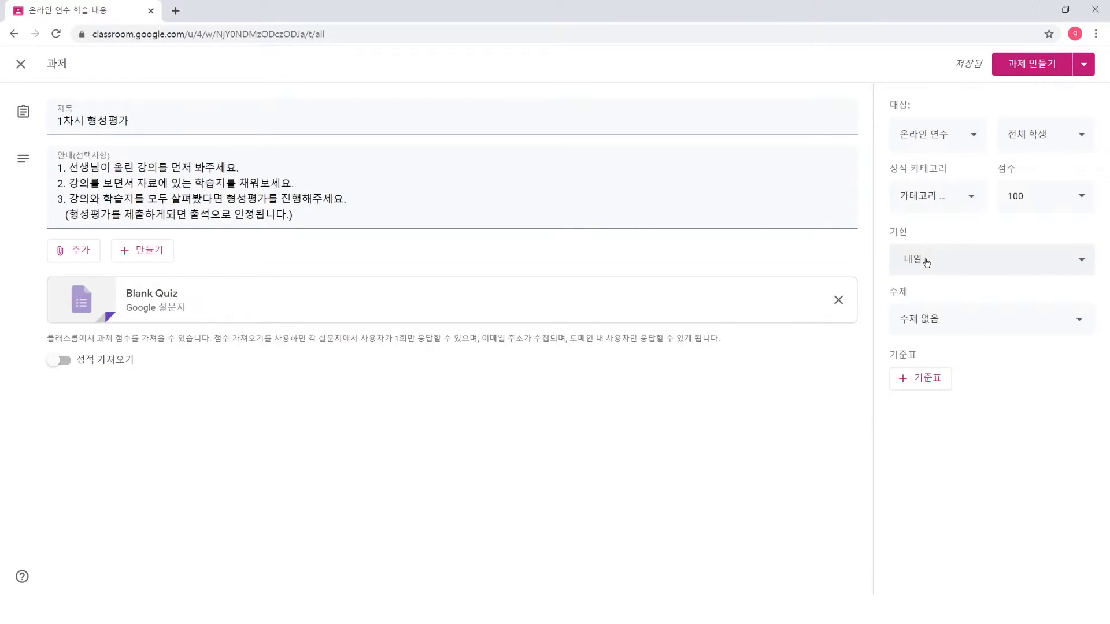
- Review the topic options for the assignment without choosing a topic
{"action": "left_click", "coordinate": [925, 319]}
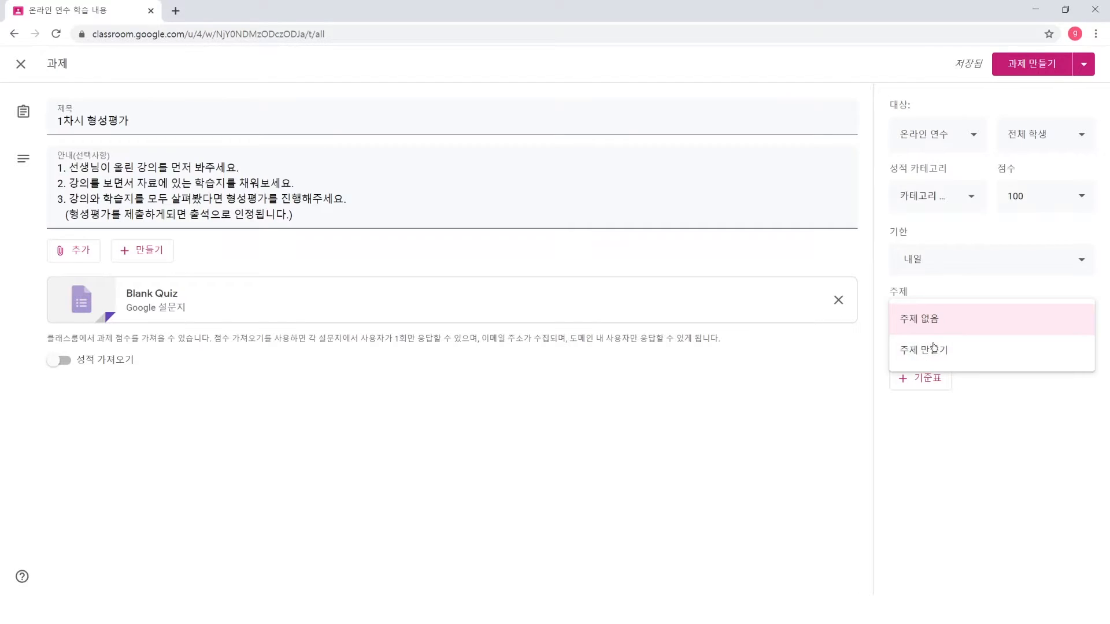
{"action": "left_click", "coordinate": [827, 384]}
{"action": "left_click", "coordinate": [919, 318]}
{"action": "left_click", "coordinate": [816, 406]}
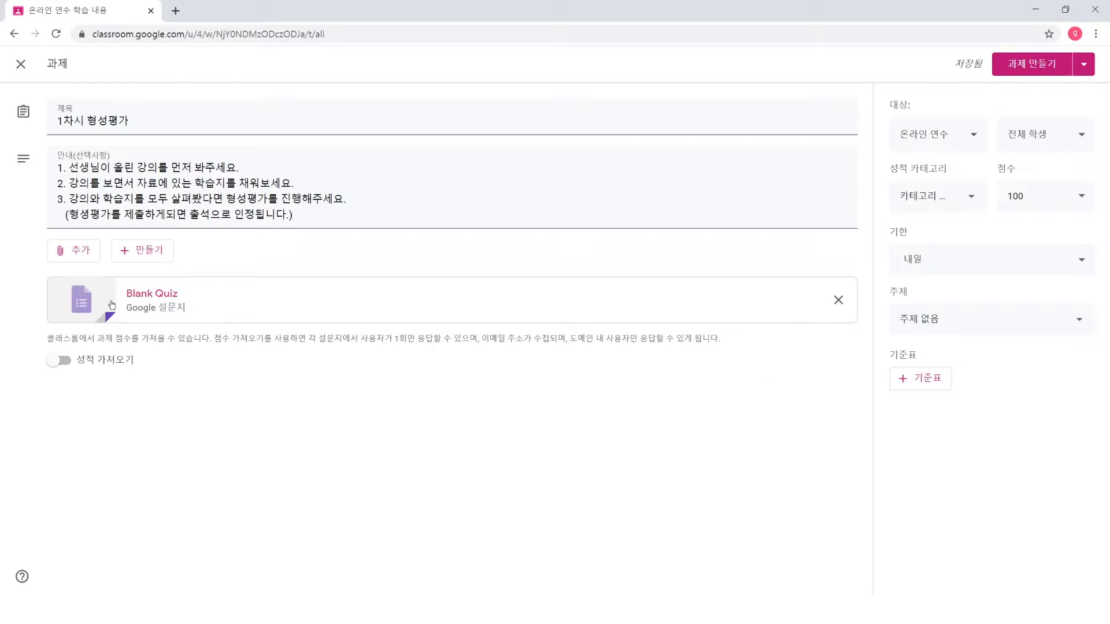
- Open the attached Blank Quiz form for editing and rename the form file "1차시 형성평가"
{"action": "left_click", "coordinate": [154, 295]}
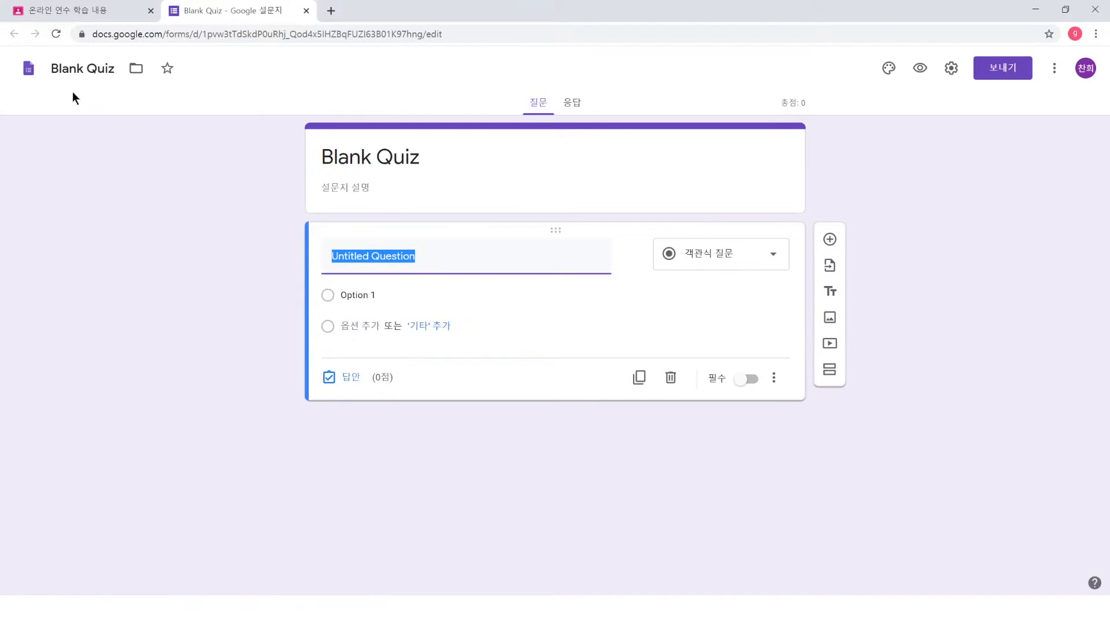
{"action": "left_click", "coordinate": [54, 70]}
{"action": "type", "text": "1차시 형성평가"}
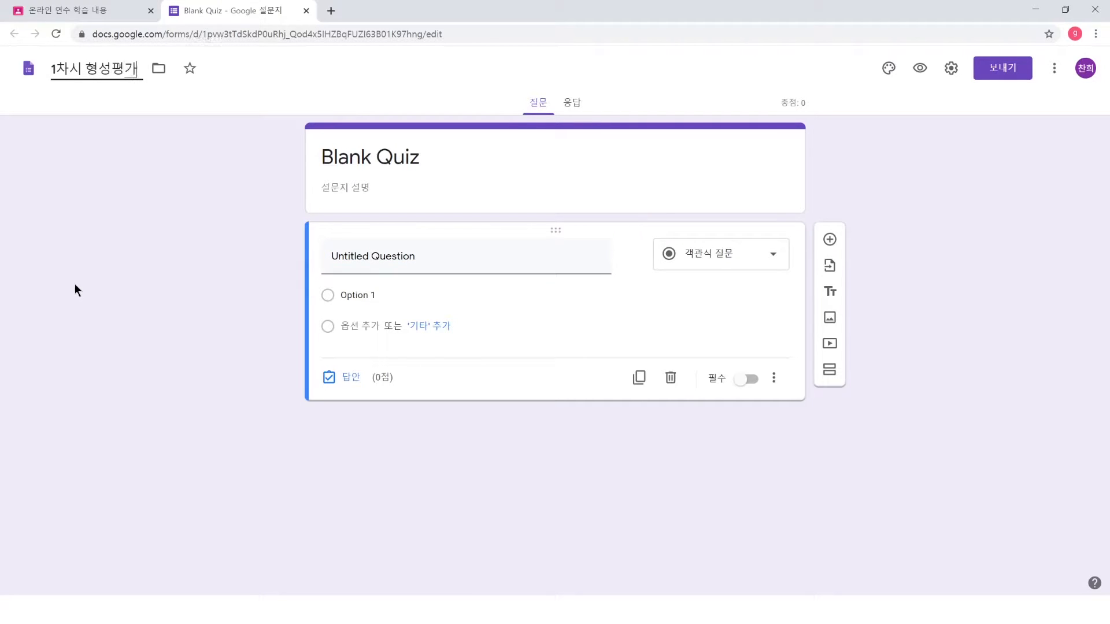
{"action": "left_click", "coordinate": [74, 283]}
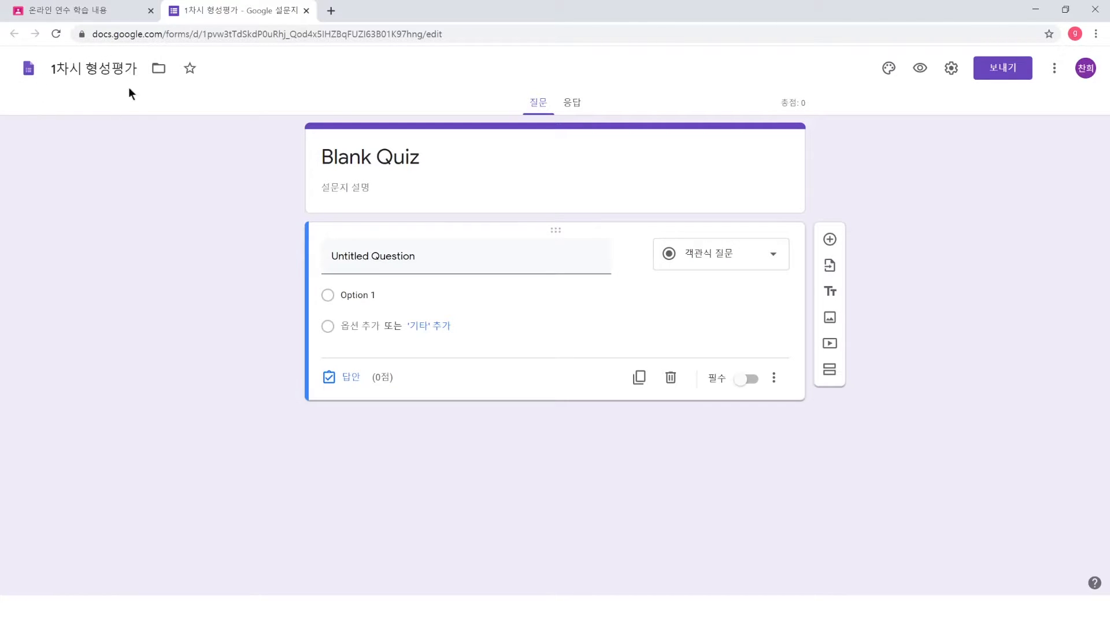
- Set the form title to "1차시 형성평가" and its description to "강의를 듣지 않은 학생은 꼭 듣고 풀어주세요."
{"action": "left_click", "coordinate": [324, 158]}
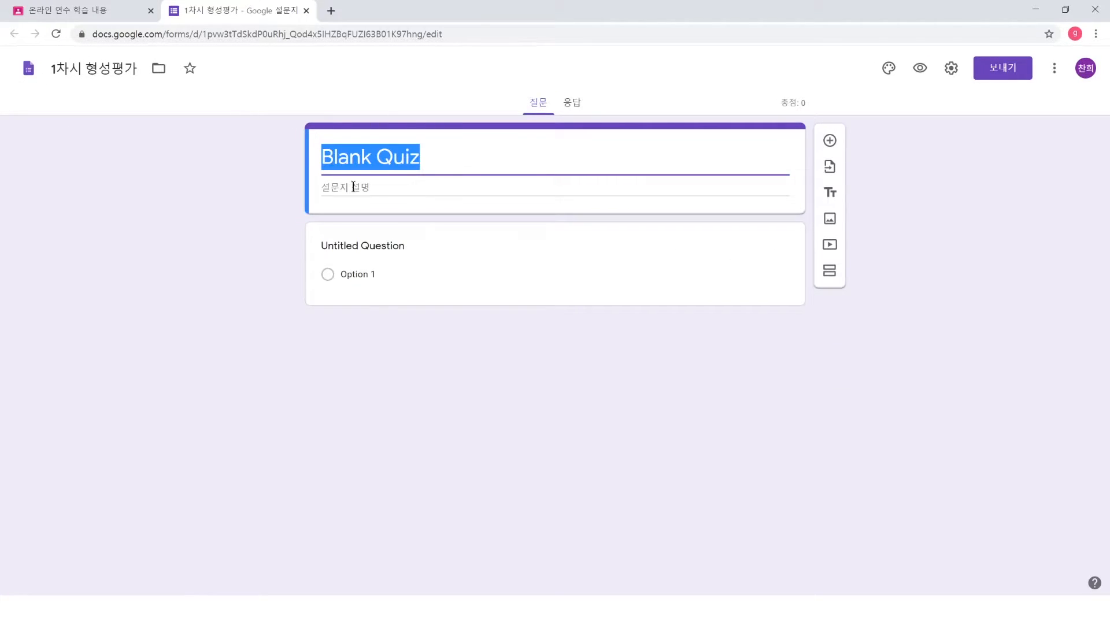
{"action": "type", "text": "1"}
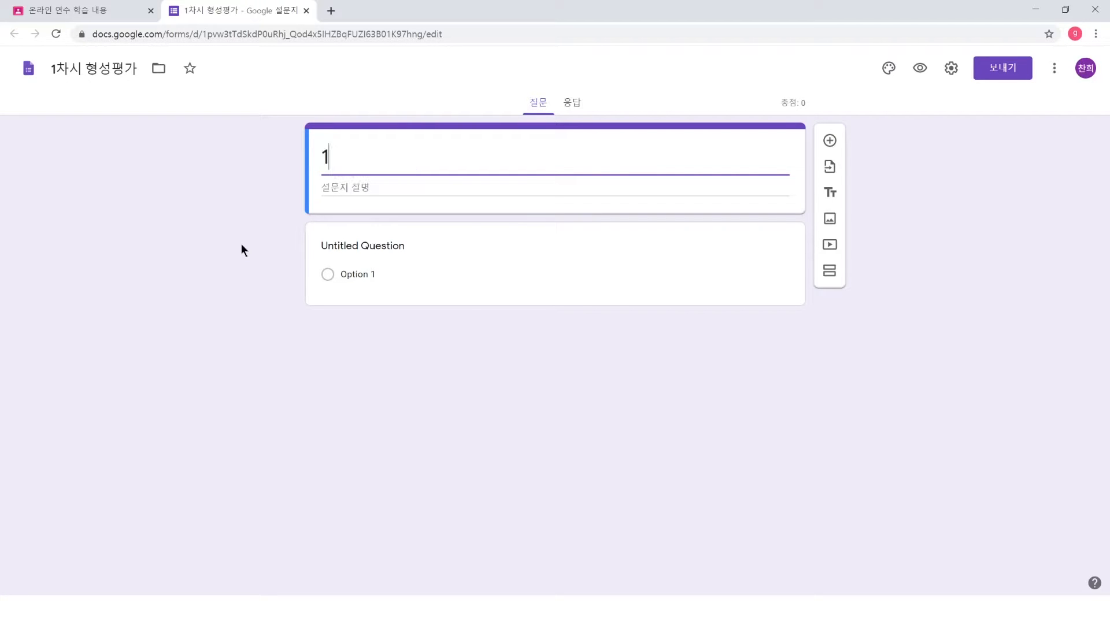
{"action": "type", "text": "차시 형성평가"}
{"action": "key", "text": "Tab"}
{"action": "type", "text": "강의를 듣지 이않은"}
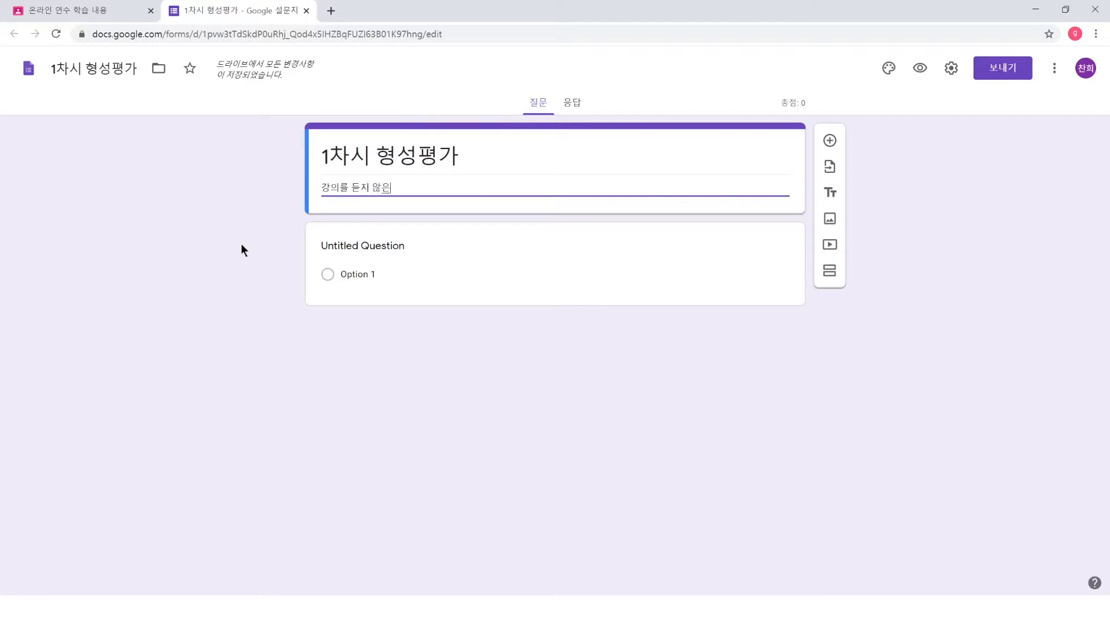
{"action": "type", "text": " 학생은 꾀 듣고 풀엤"}
{"action": "type", "text": "주세요."}
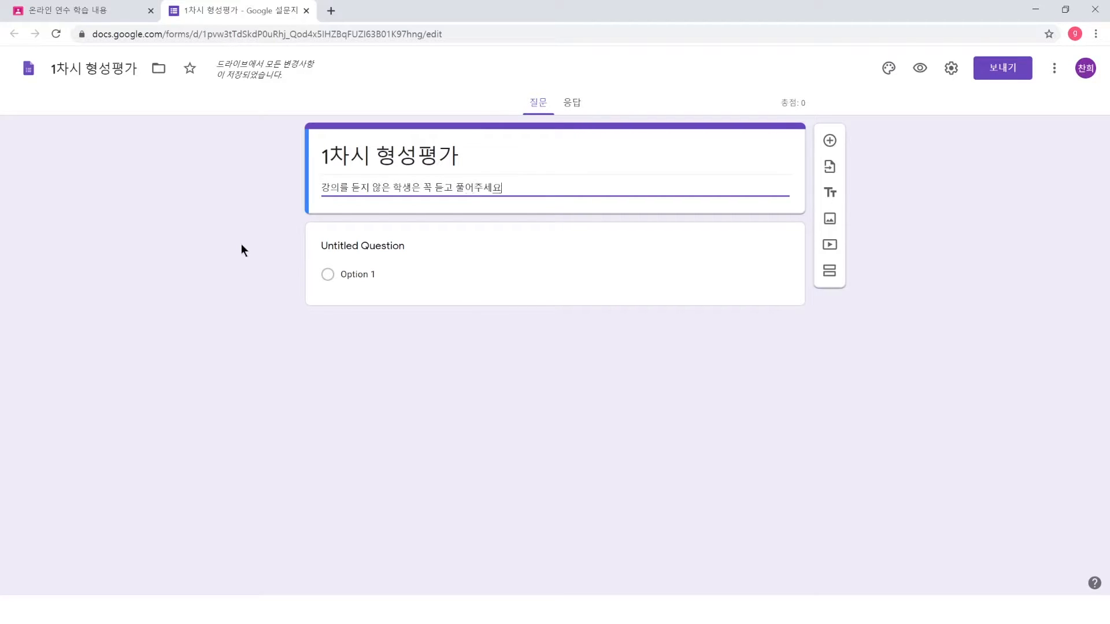
{"action": "right_click", "coordinate": [231, 271]}
{"action": "left_click", "coordinate": [145, 272]}
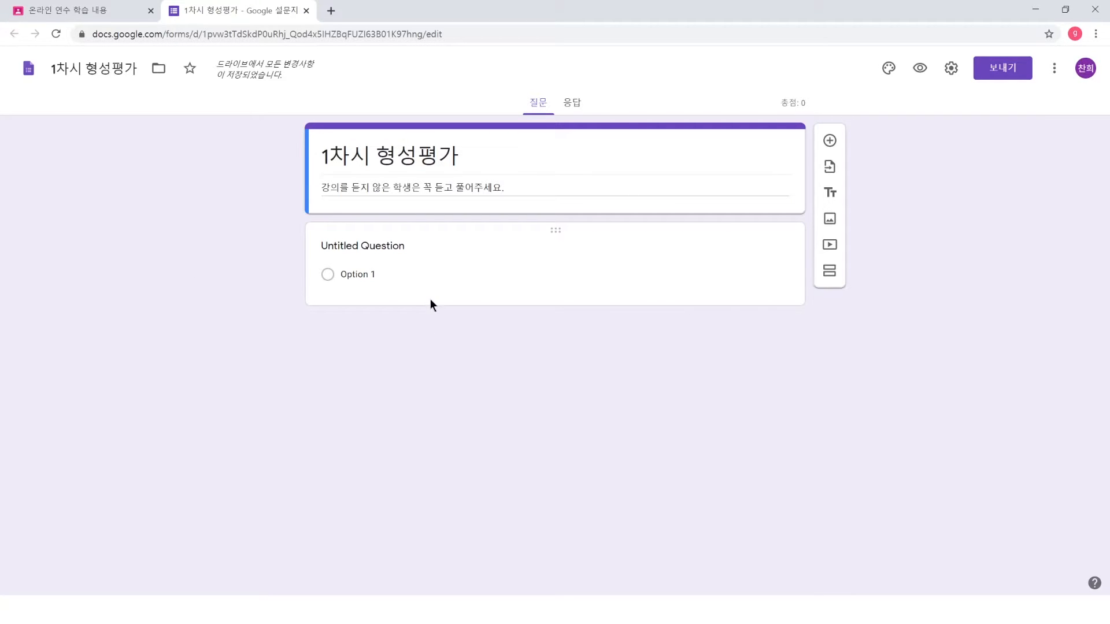
- Set the first multiple-choice question's text to "1. 다음 중 아시아에 있는 나라로 옳은 것은?"
{"action": "left_click", "coordinate": [315, 269]}
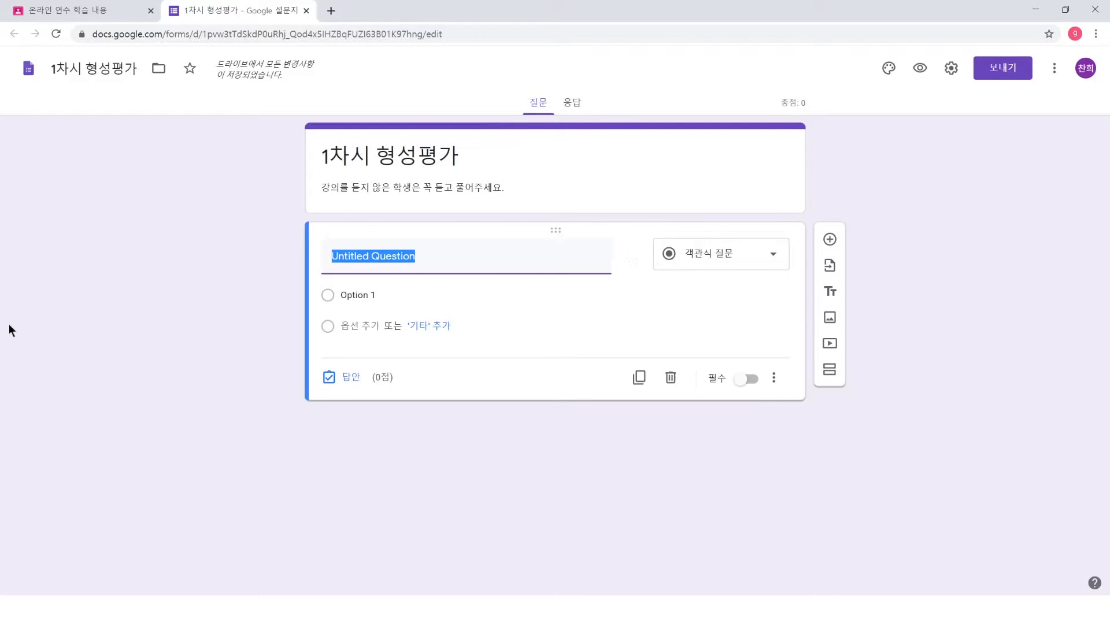
{"action": "type", "text": "1. 다음 중 아시아에 있는 나라로 옳은 것"}
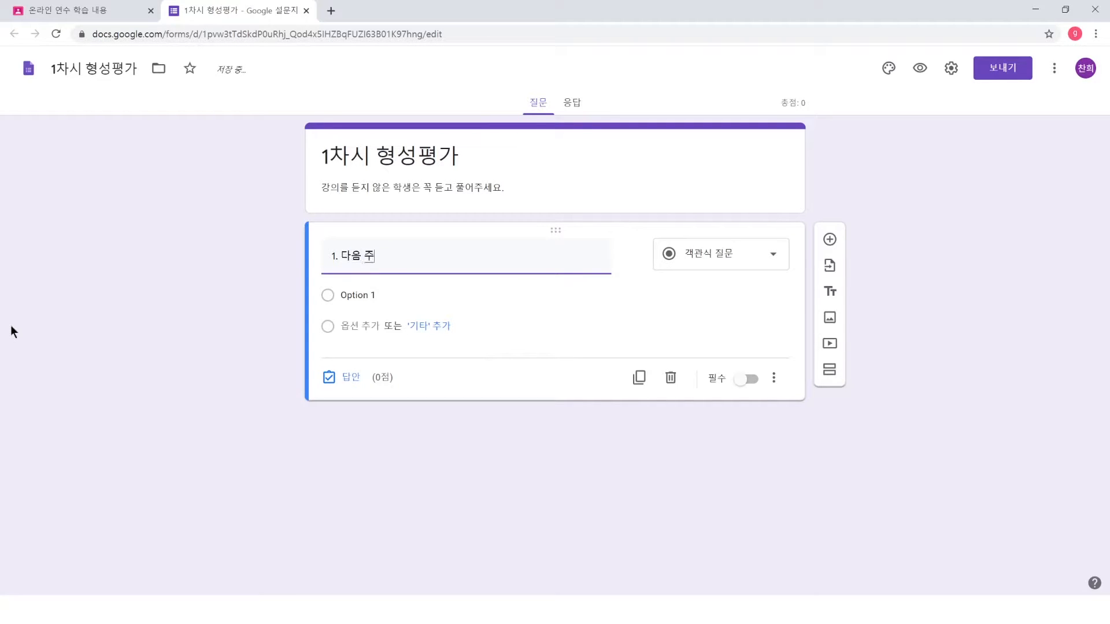
{"action": "type", "text": "은?"}
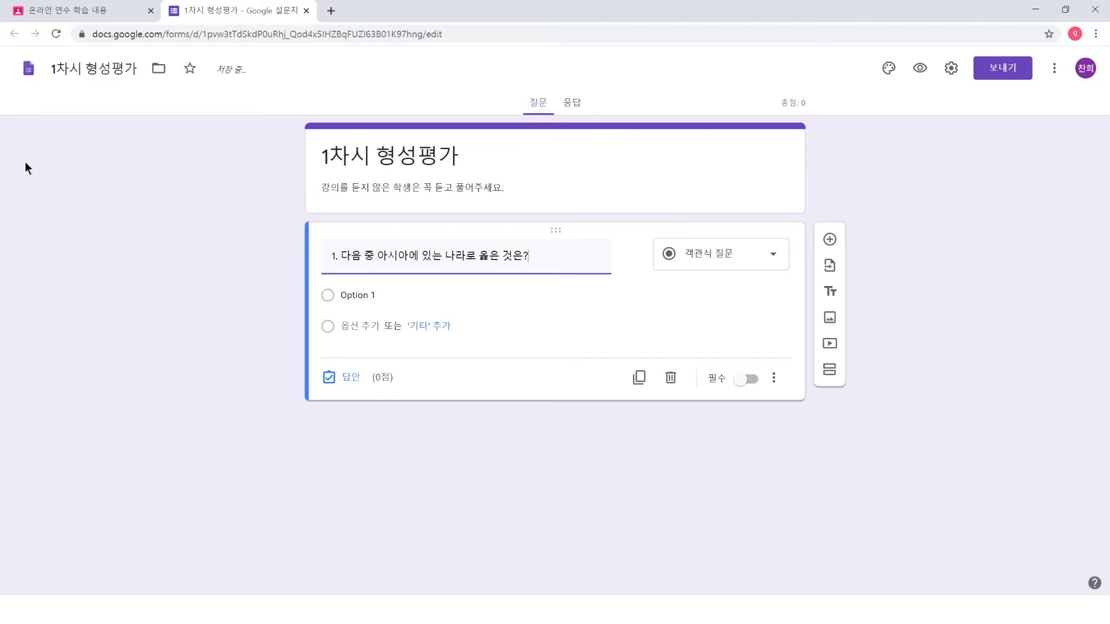
{"action": "key", "text": "Return"}
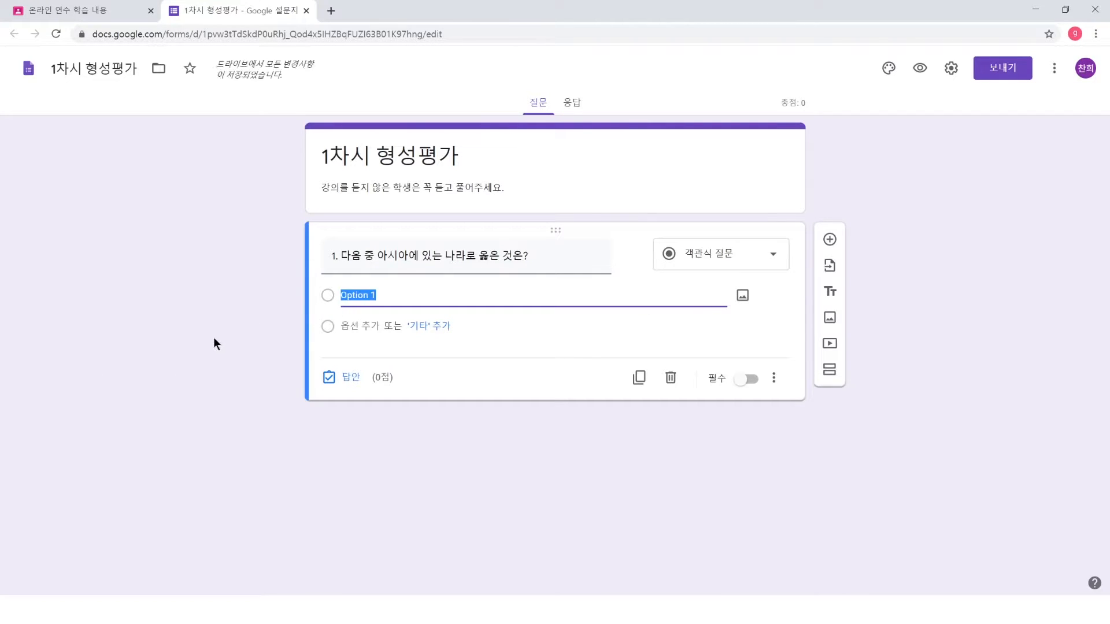
- Start the first answer option with "1." and remove the "1." numbering from the question text
{"action": "type", "text": "1."}
{"action": "triple_click", "coordinate": [339, 260]}
{"action": "left_click", "coordinate": [338, 260]}
{"action": "left_click_drag", "start_coordinate": [341, 260], "coordinate": [307, 263]}
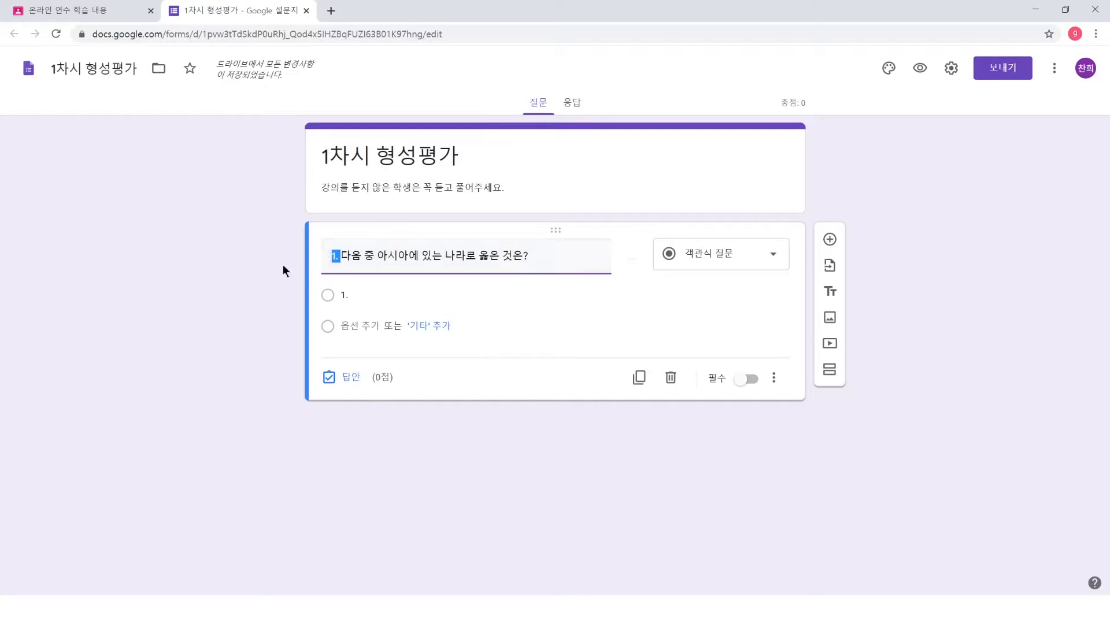
{"action": "key", "text": "BackSpace"}
- Fill in the Asia question's four answer options as "1.미국", "2.독일", "3.태국" and "4.멕시코"
{"action": "double_click", "coordinate": [359, 294]}
{"action": "left_click", "coordinate": [359, 295]}
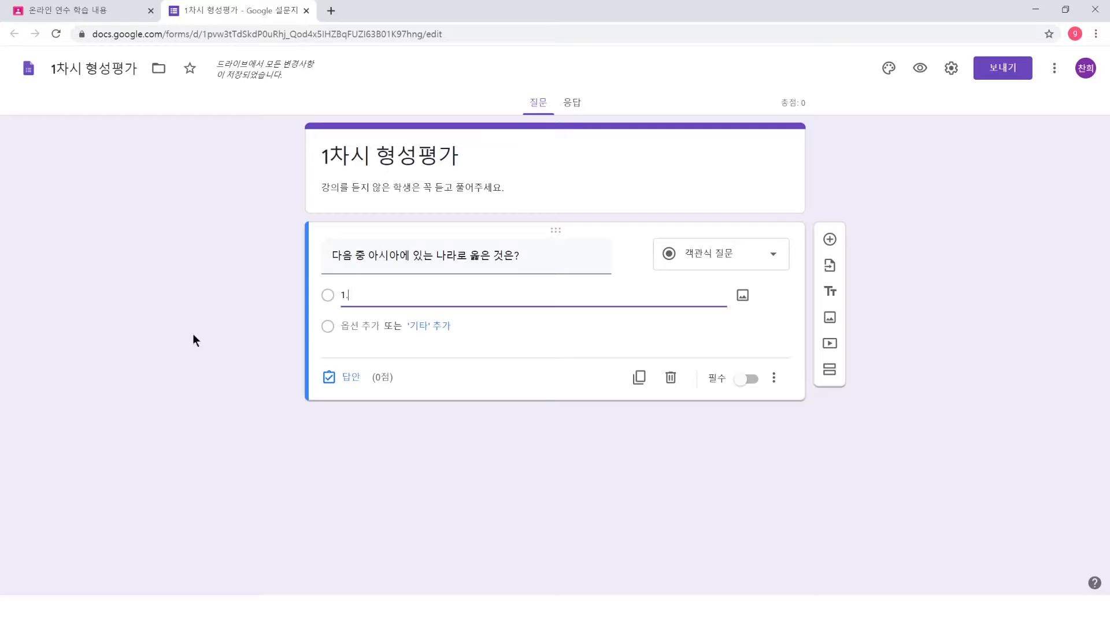
{"action": "type", "text": "미국"}
{"action": "key", "text": "Return"}
{"action": "type", "text": "2."}
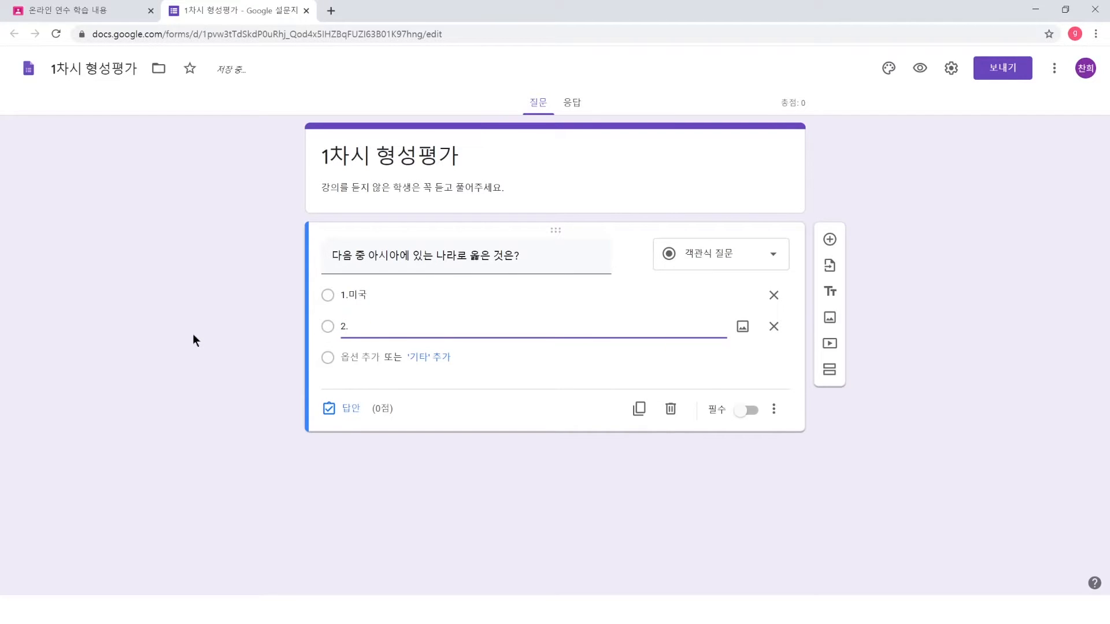
{"action": "type", "text": "되일"}
{"action": "key", "text": "Return"}
{"action": "type", "text": "3."}
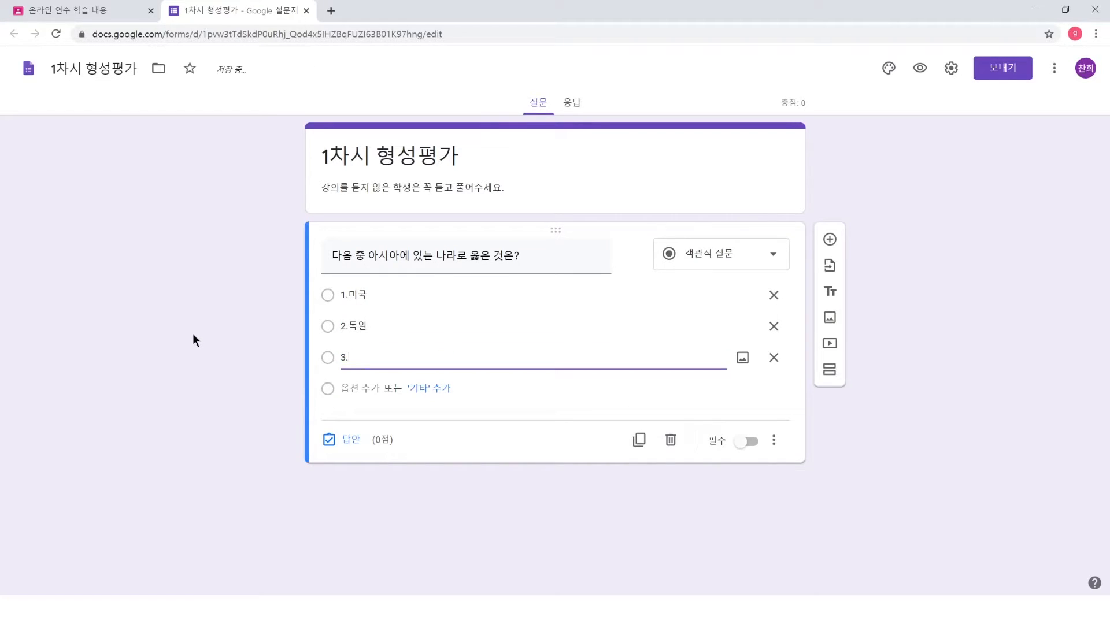
{"action": "type", "text": "태구ㄱ"}
{"action": "key", "text": "Return"}
{"action": "type", "text": "4.멕시코"}
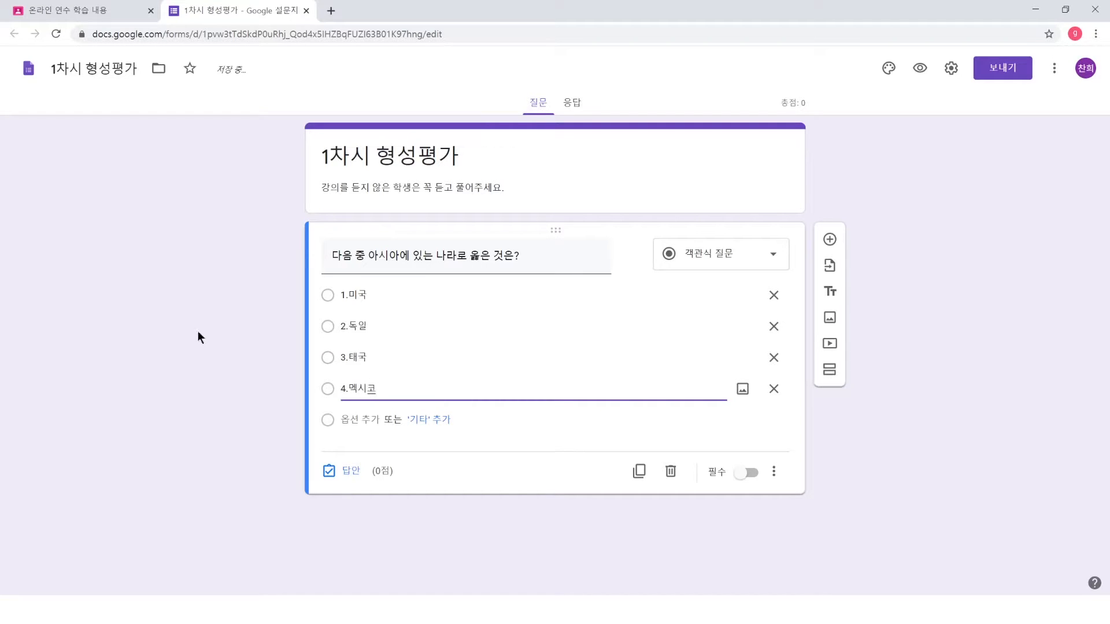
{"action": "left_click", "coordinate": [198, 330]}
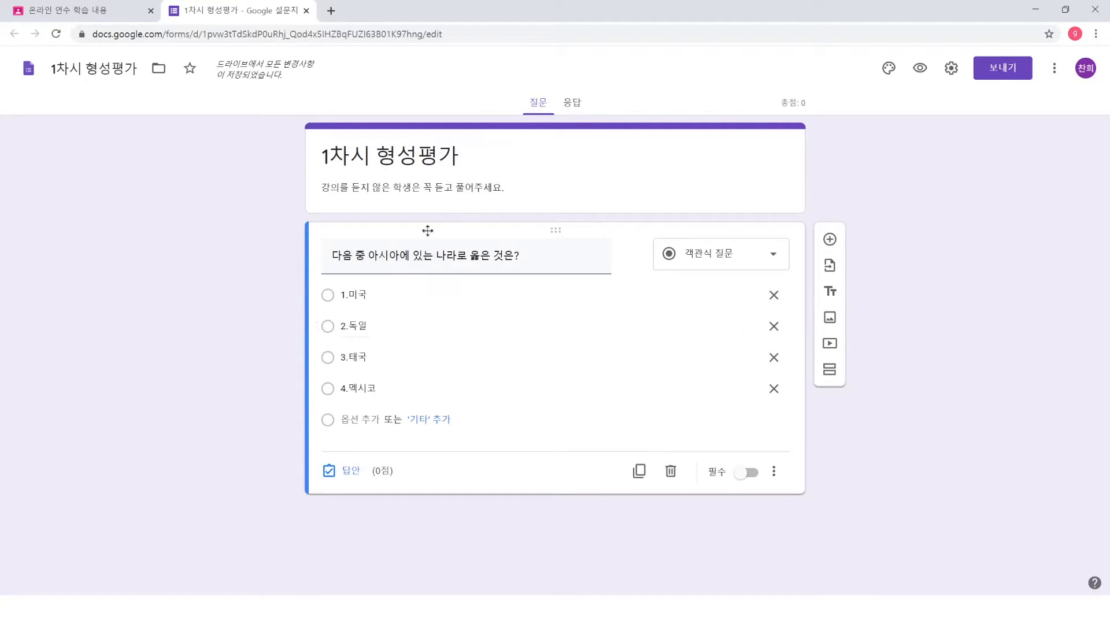
- Make the Asia question required and set its answer key to "3.태국" worth 10 points
{"action": "left_click", "coordinate": [747, 473]}
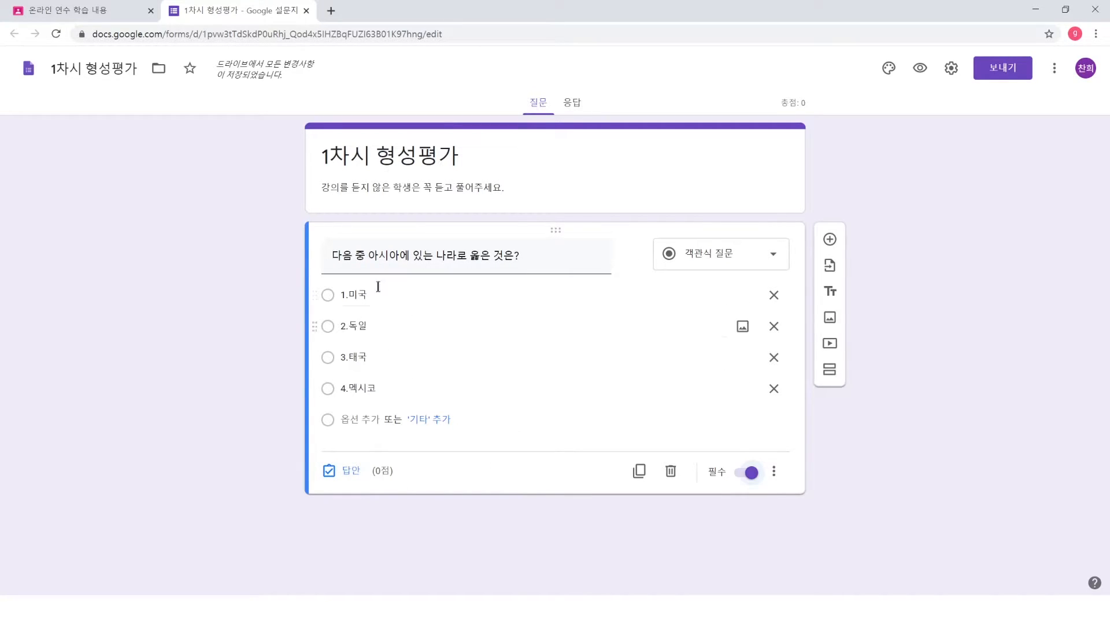
{"action": "left_click", "coordinate": [338, 471]}
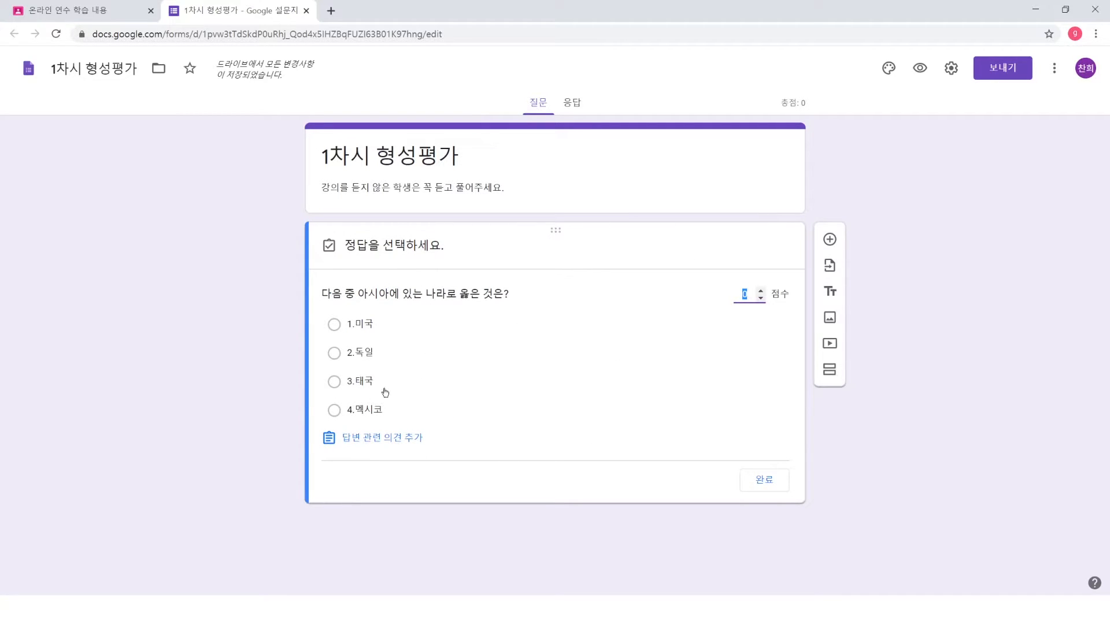
{"action": "left_click", "coordinate": [334, 383]}
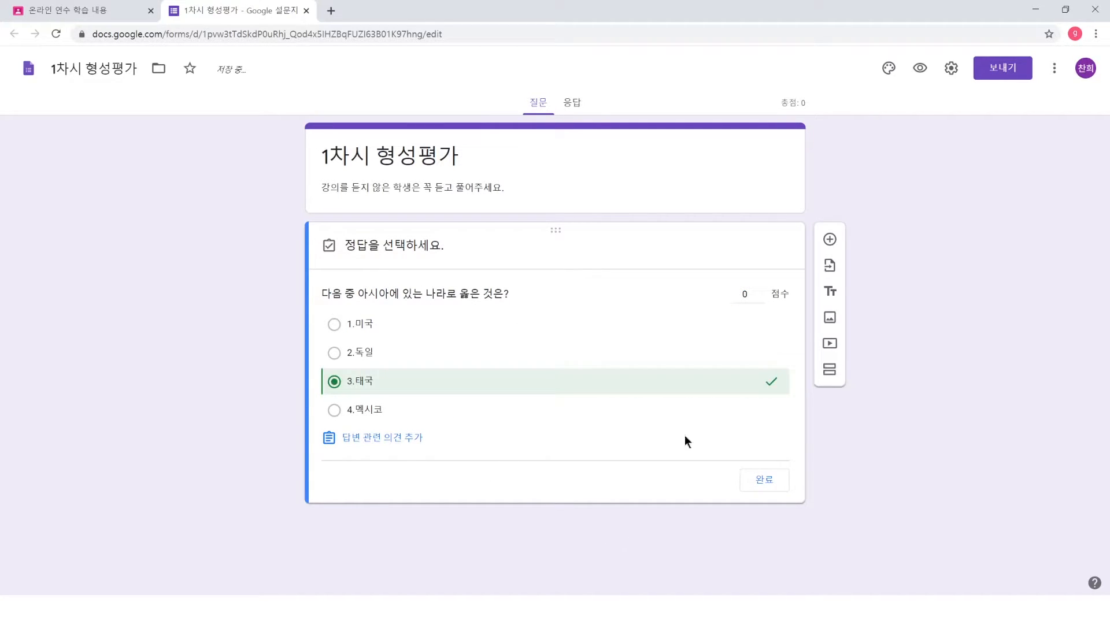
{"action": "left_click", "coordinate": [738, 296]}
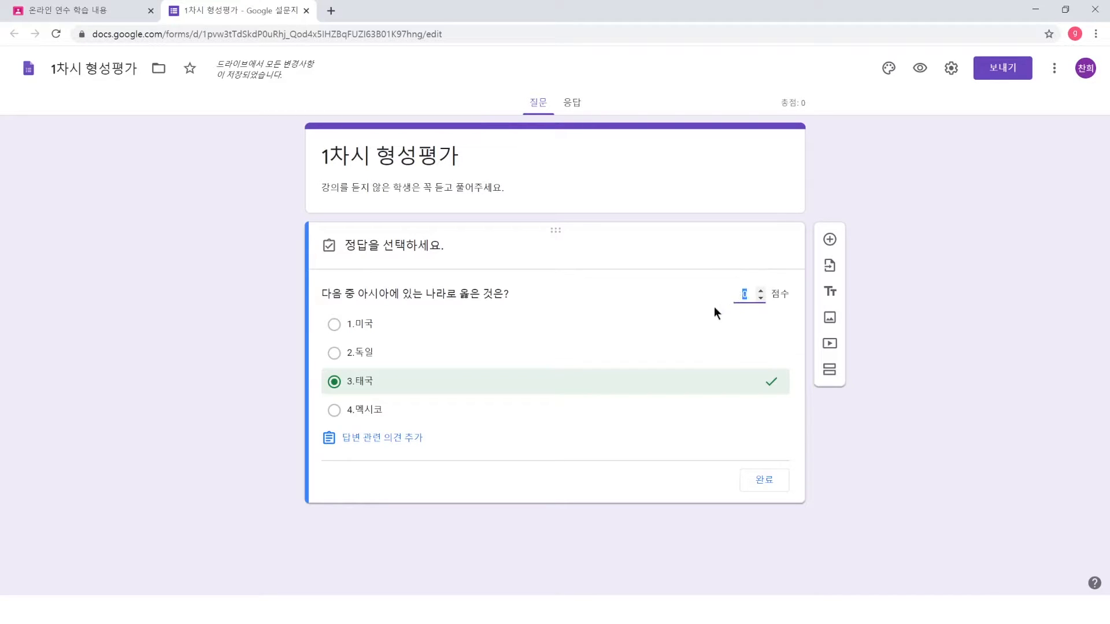
{"action": "type", "text": "10"}
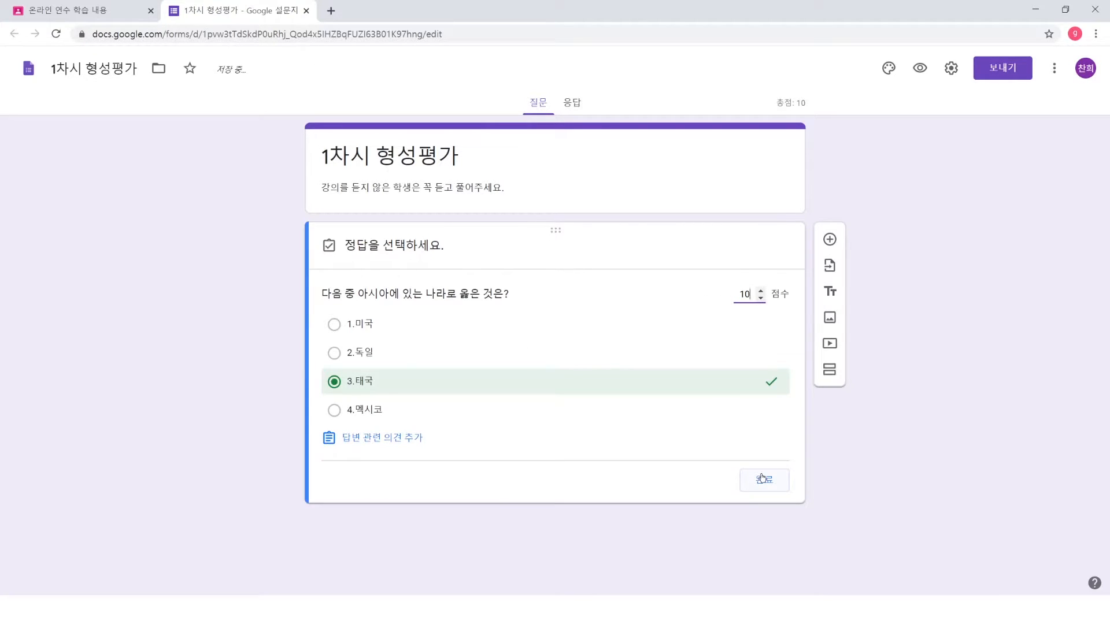
{"action": "left_click", "coordinate": [763, 479]}
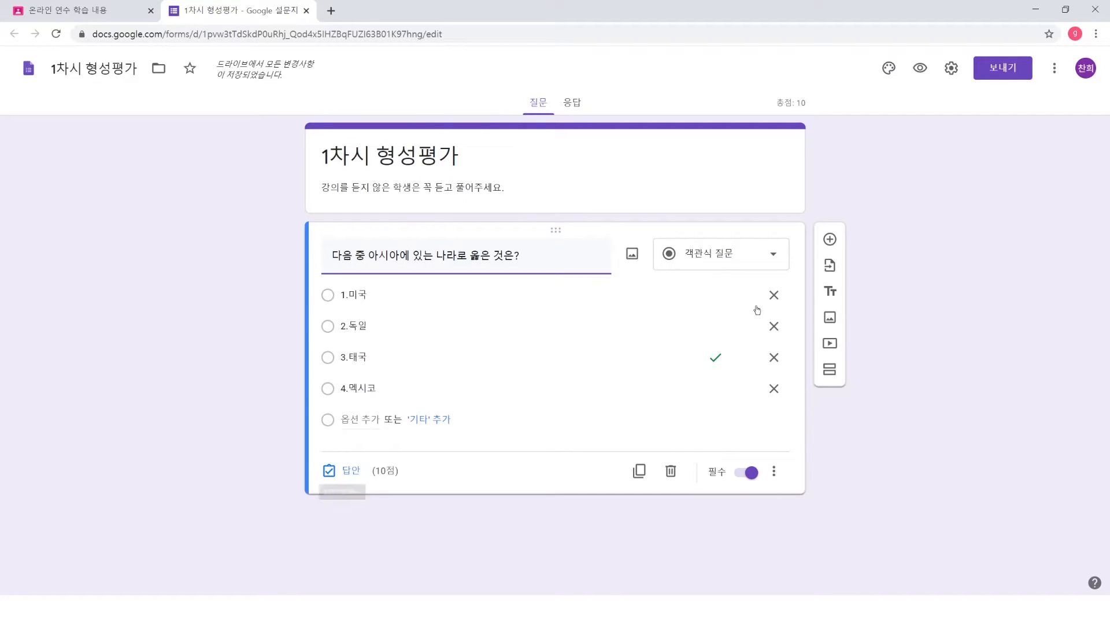
- Add a second multiple-choice question with the text "다음 그림에 나온 국기의 나라는?"
{"action": "left_click", "coordinate": [830, 238]}
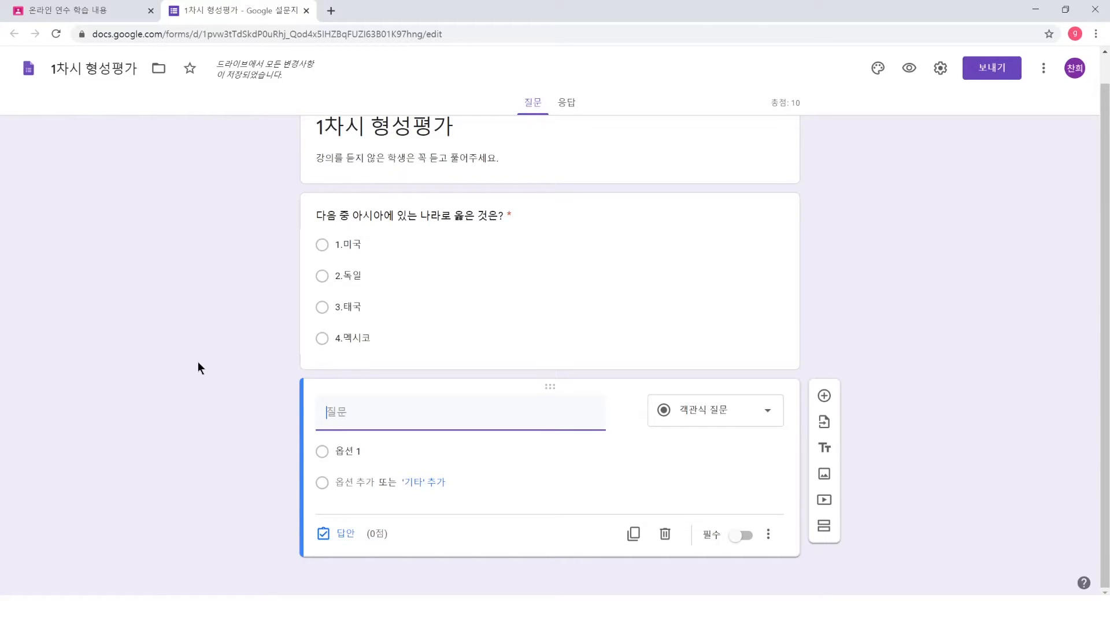
{"action": "type", "text": "다음 그림에 냉"}
{"action": "type", "text": "온 국기의 나라는?"}
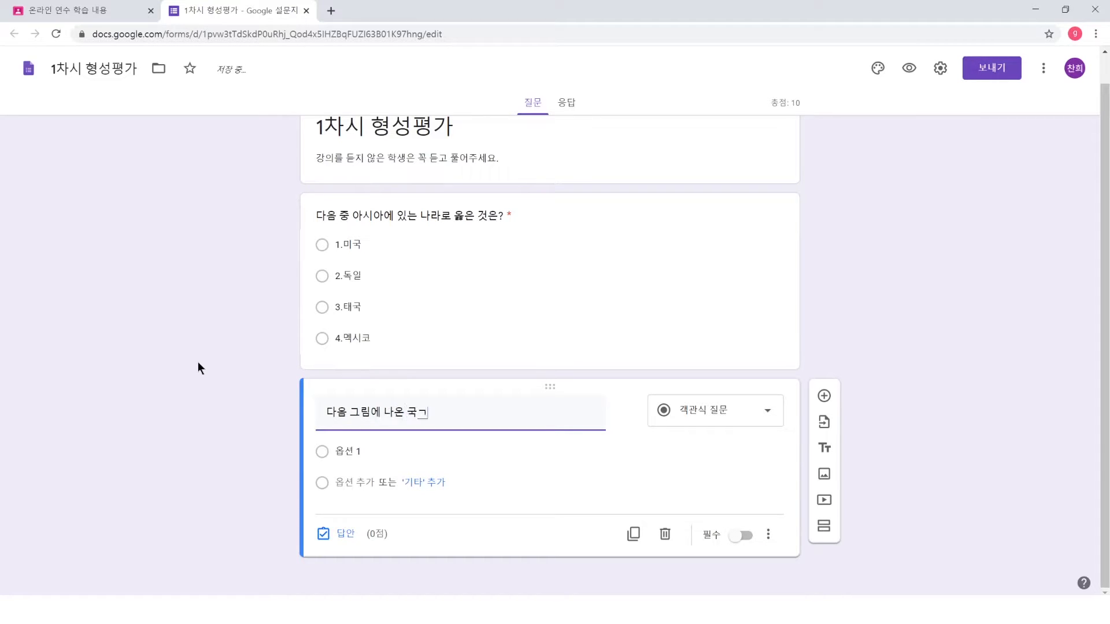
{"action": "left_click", "coordinate": [250, 431]}
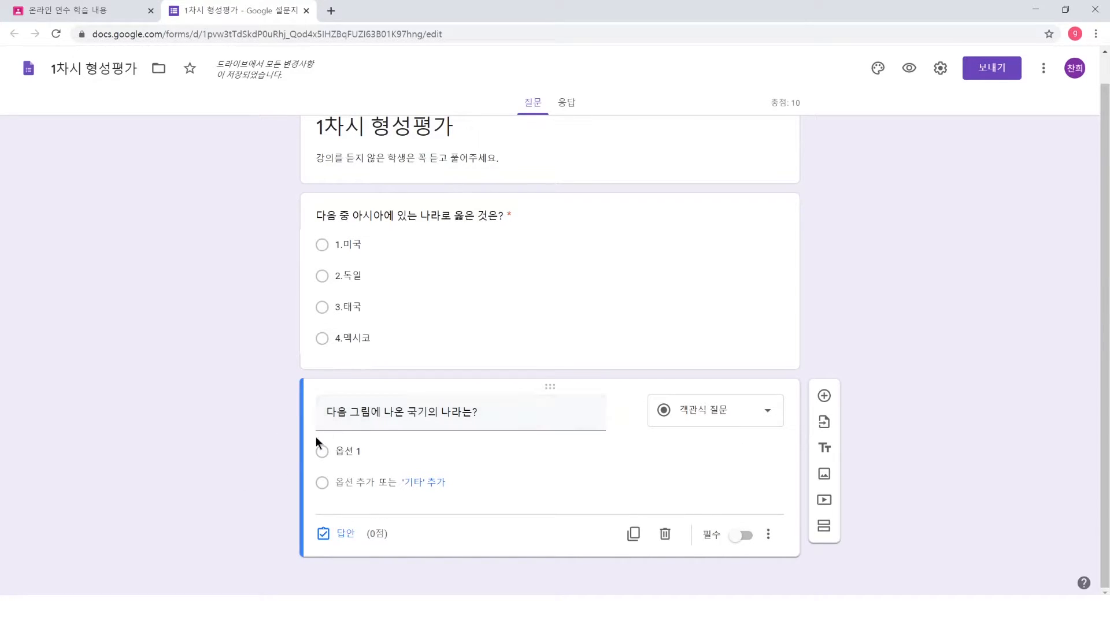
- Search Google images for "네덜란드 국기" and insert the plain rectangular Dutch flag into the second question
{"action": "left_click", "coordinate": [627, 411]}
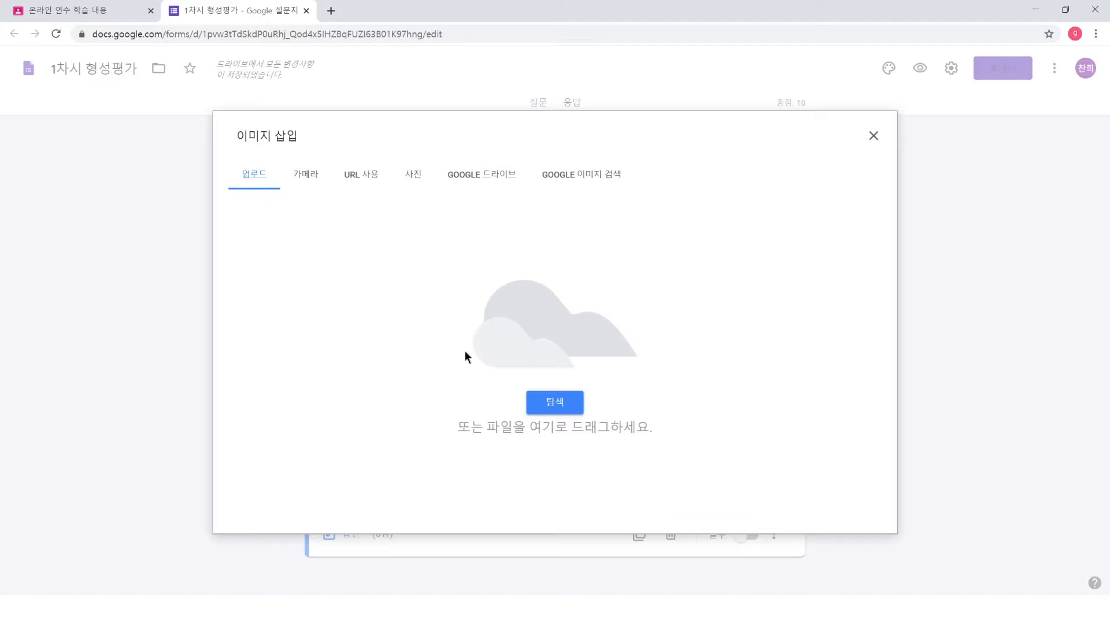
{"action": "left_click", "coordinate": [303, 177]}
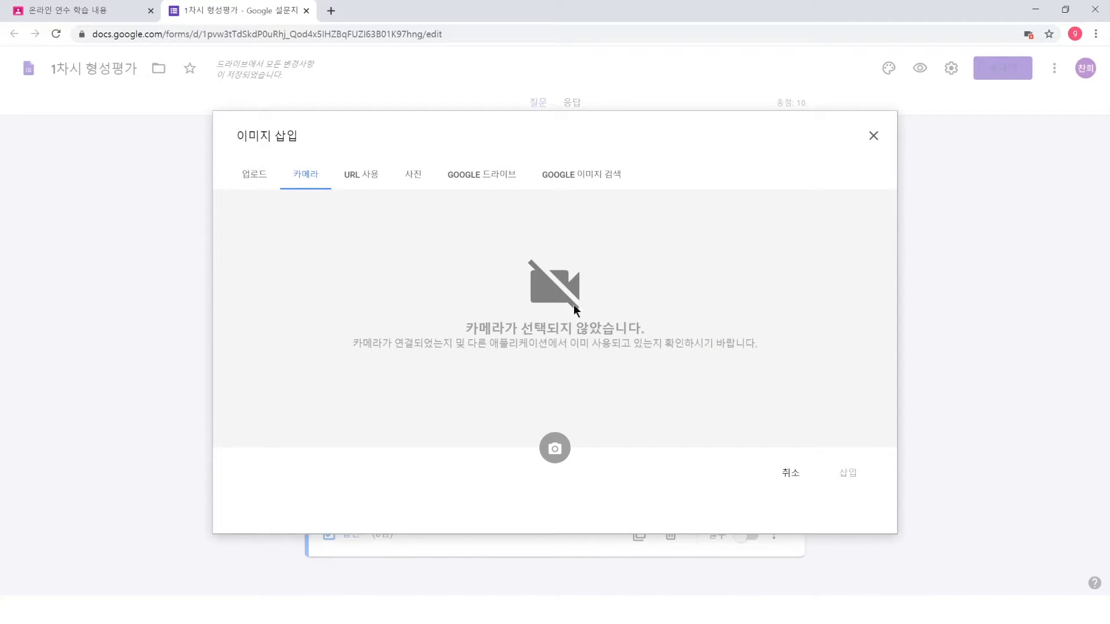
{"action": "left_click", "coordinate": [361, 175]}
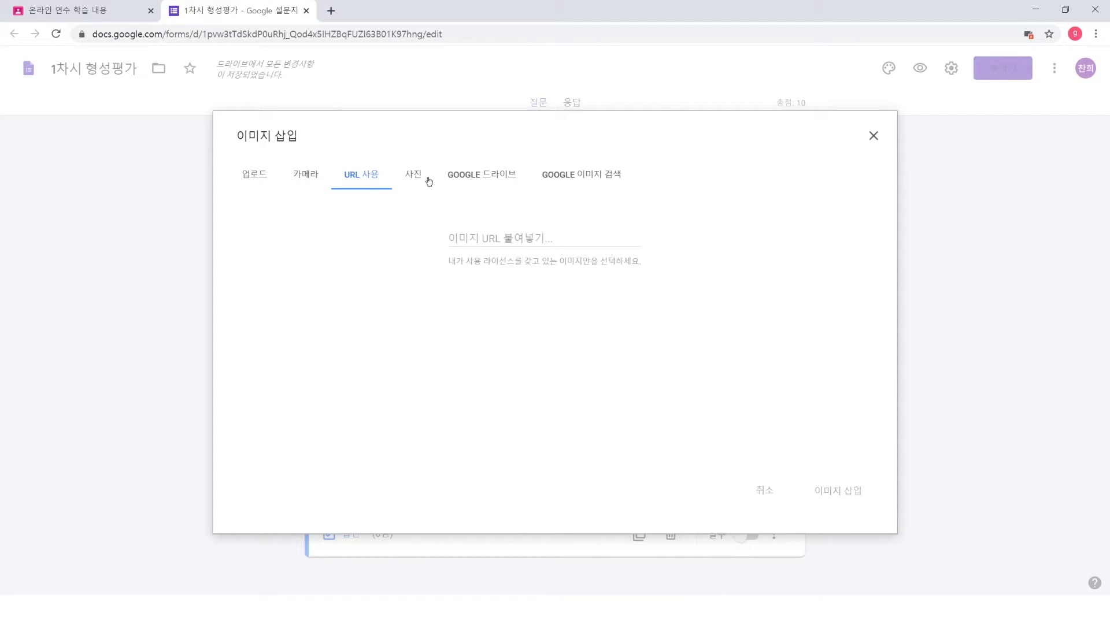
{"action": "left_click", "coordinate": [565, 176]}
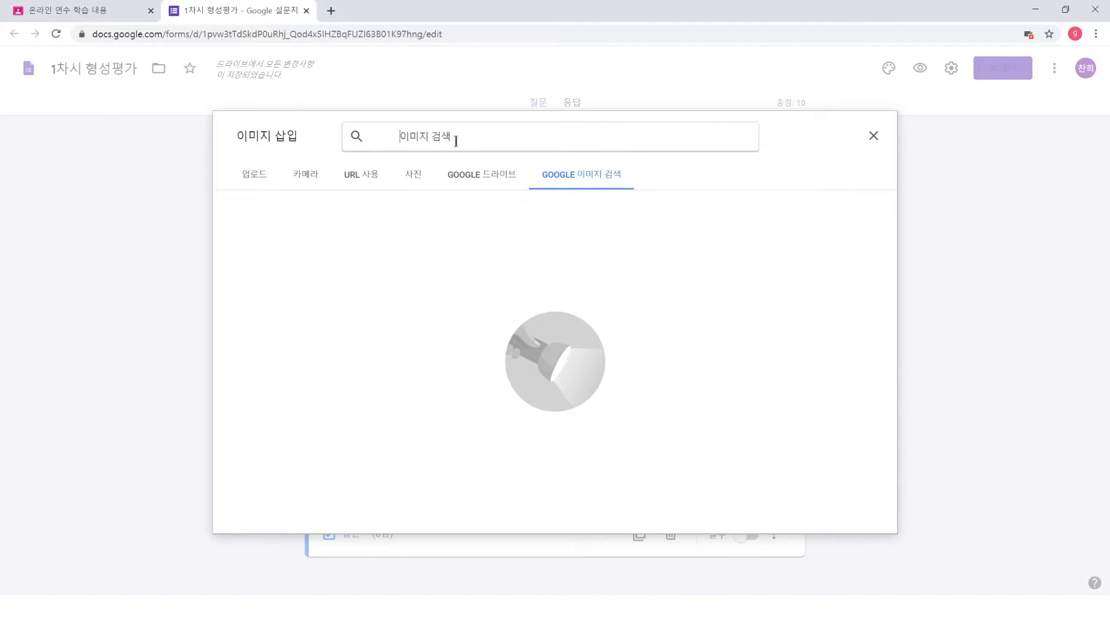
{"action": "type", "text": "네덜란ㄷ드 국기"}
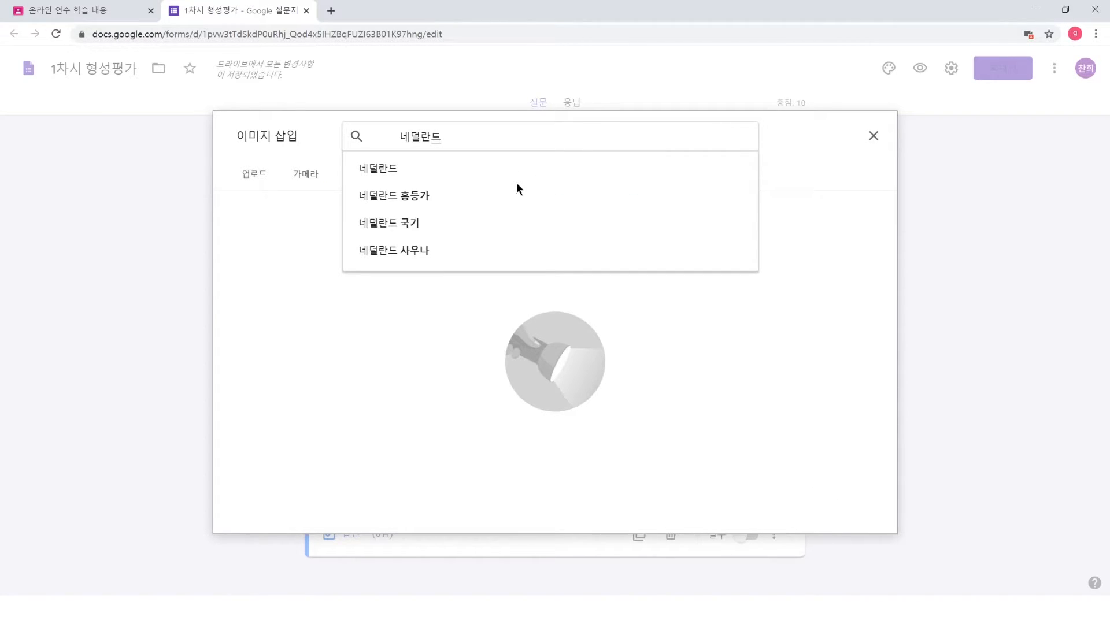
{"action": "key", "text": "Return"}
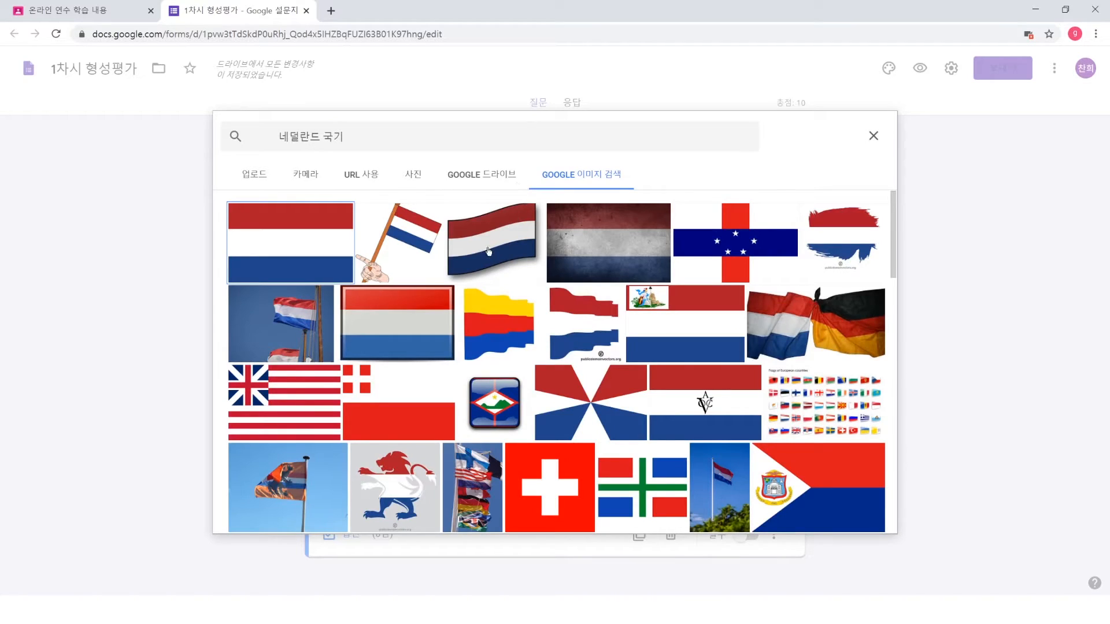
{"action": "left_click", "coordinate": [303, 261]}
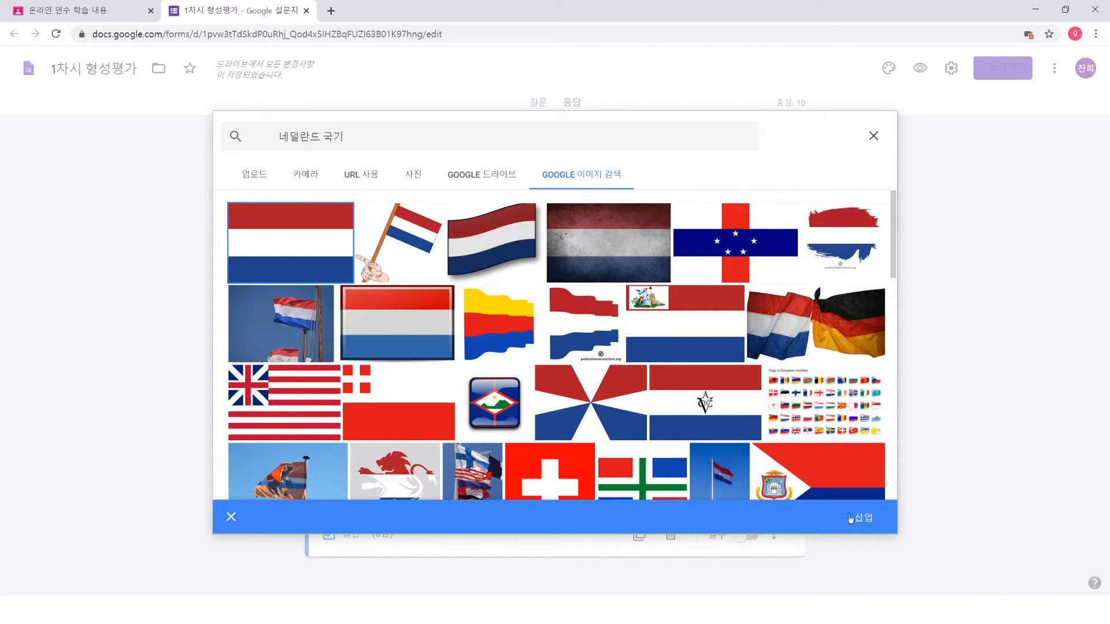
{"action": "left_click", "coordinate": [863, 518]}
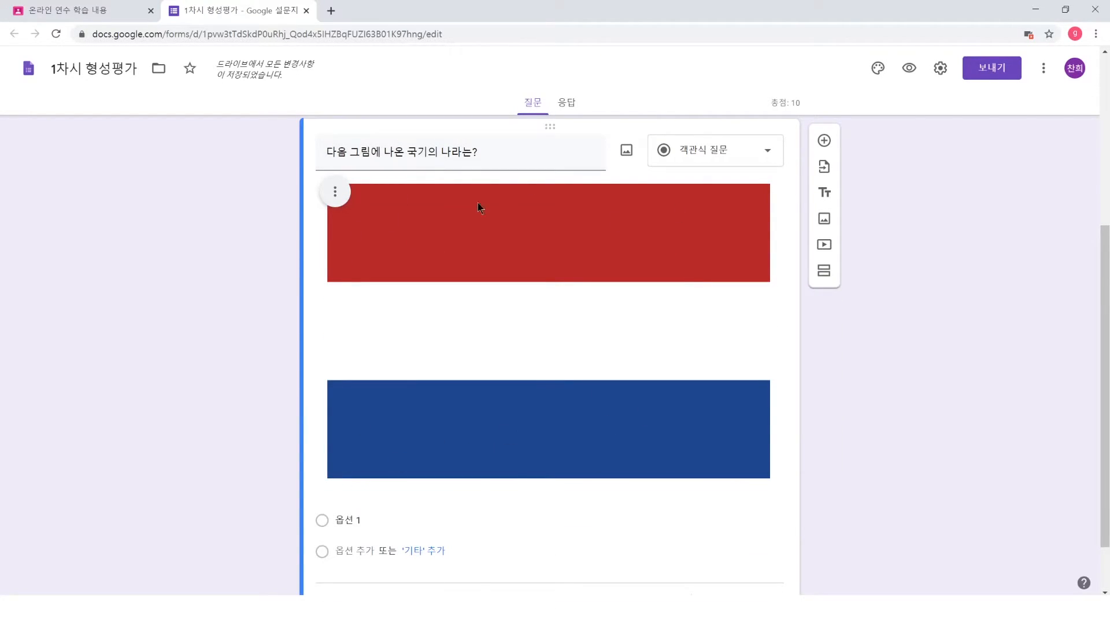
- Fill in the flag question's four answer options as "1. 미국", "2. 아르헨티나", "3. 네덜란드" and "4. 프랑스"
{"action": "scroll", "coordinate": [262, 385], "scroll_direction": "down", "scroll_amount": 2}
{"action": "left_click", "coordinate": [341, 455]}
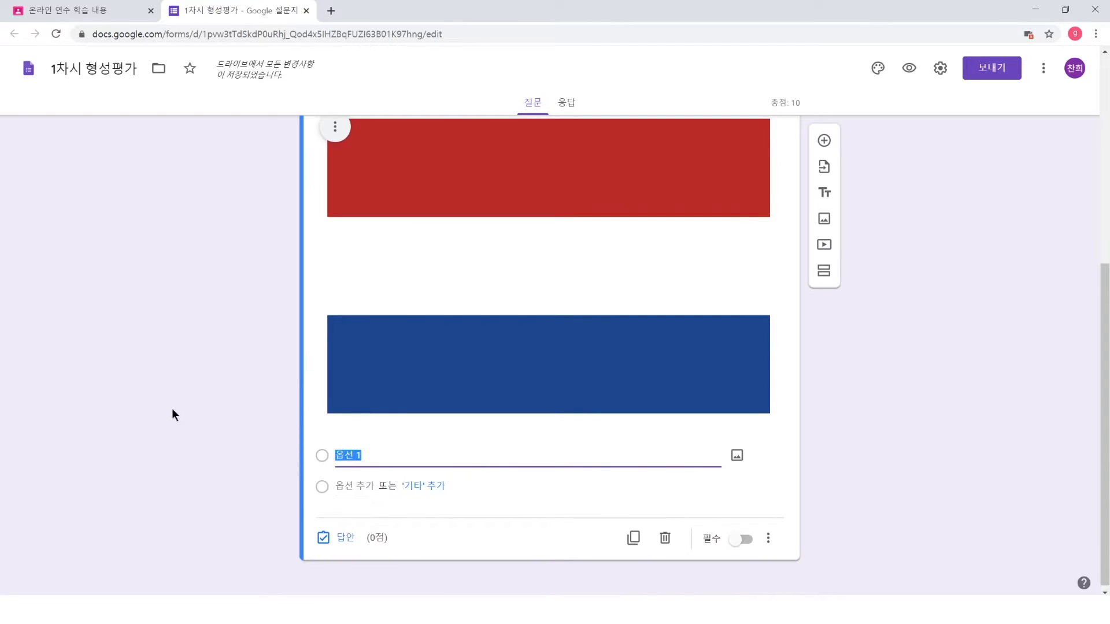
{"action": "type", "text": "1. 미국"}
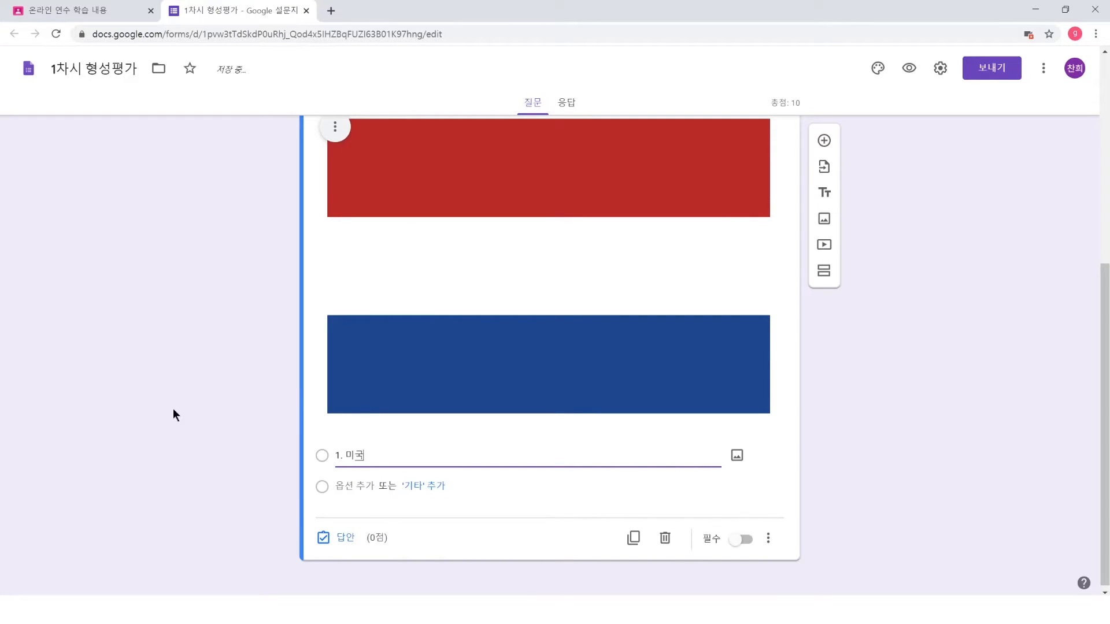
{"action": "key", "text": "Return"}
{"action": "type", "text": "2. 아르헨티나"}
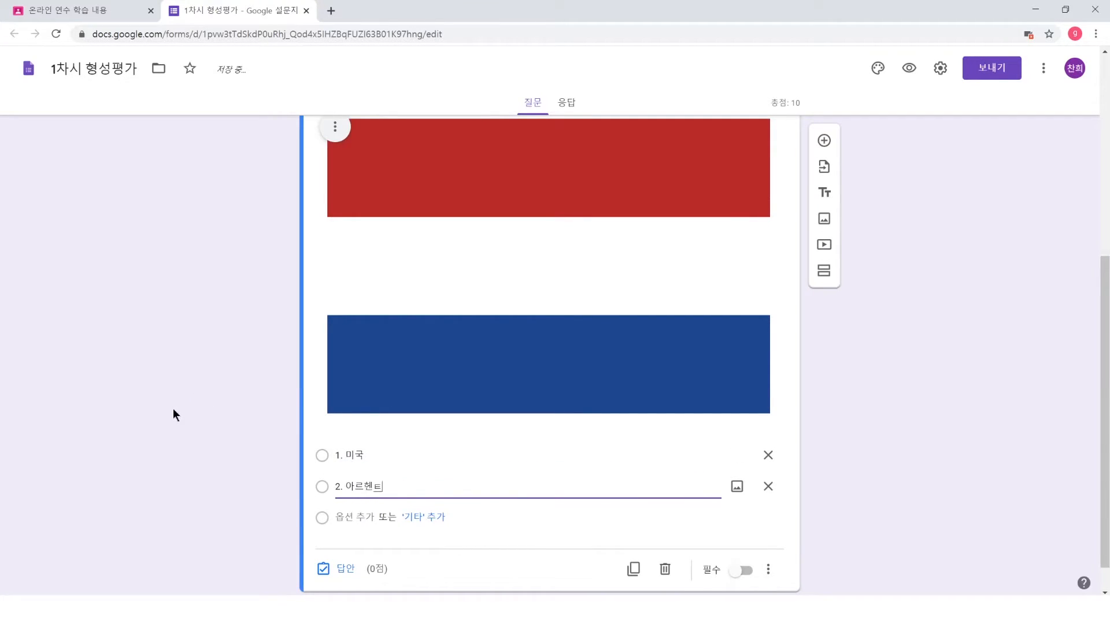
{"action": "key", "text": "Return"}
{"action": "type", "text": "3. 네덜란드"}
{"action": "key", "text": "Return"}
{"action": "type", "text": "4.프랑스"}
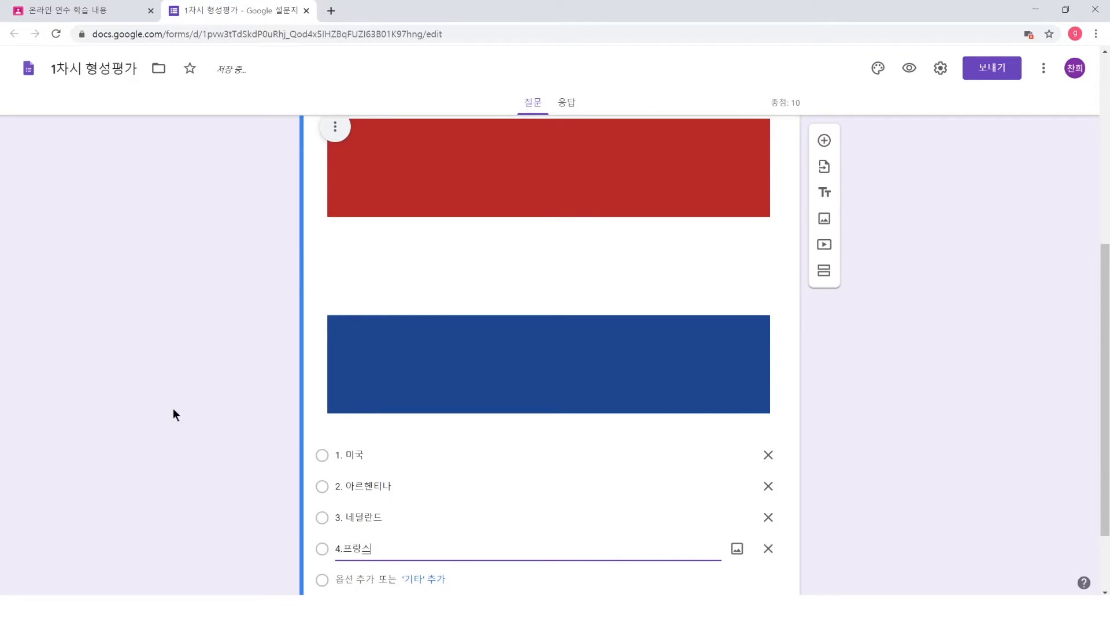
{"action": "key", "text": "Left"}
{"action": "key", "text": "Left"}
{"action": "left_click", "coordinate": [174, 410]}
{"action": "scroll", "coordinate": [261, 391], "scroll_direction": "up", "scroll_amount": 1}
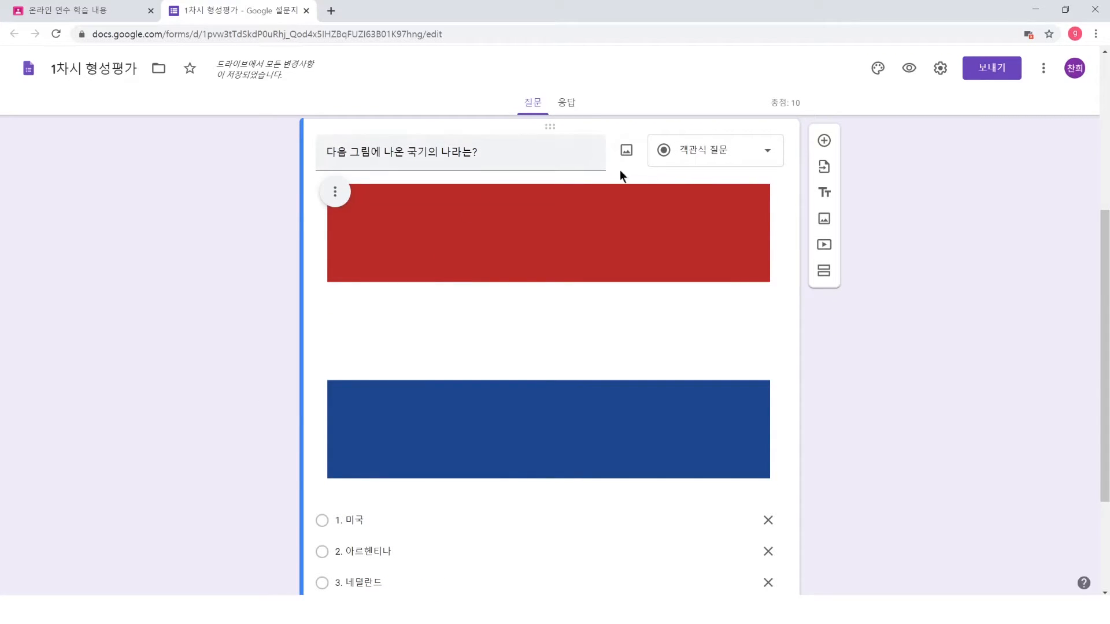
- Add a US flag image to the option "1. 미국" using a Google image search for "미국 국기"
{"action": "scroll", "coordinate": [448, 436], "scroll_direction": "down", "scroll_amount": 3}
{"action": "left_click", "coordinate": [463, 420]}
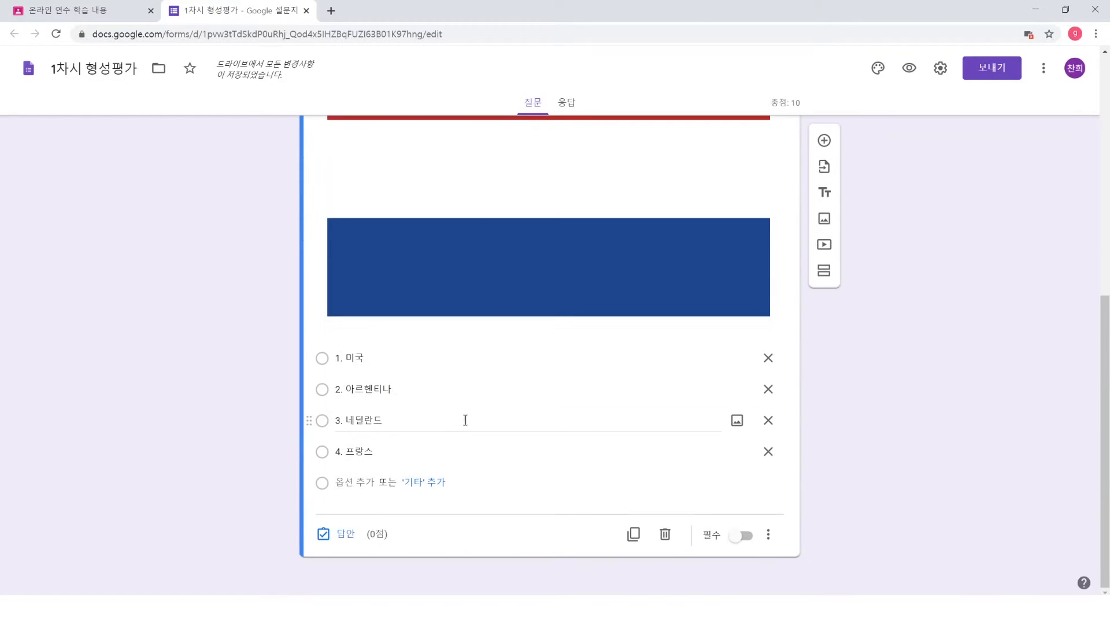
{"action": "left_click", "coordinate": [355, 358]}
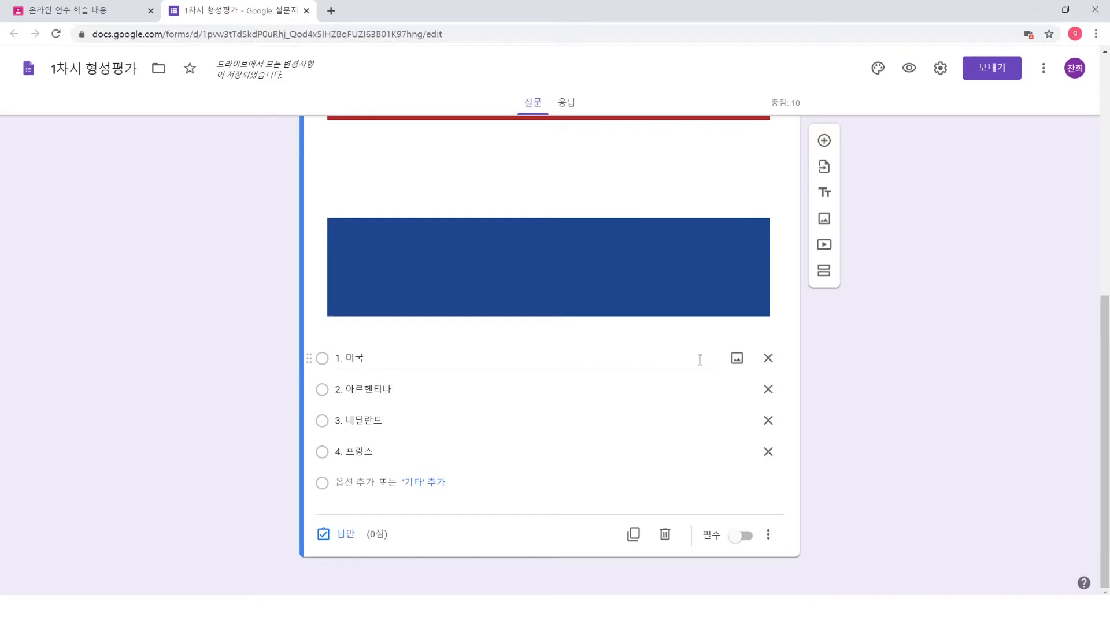
{"action": "left_click", "coordinate": [738, 359]}
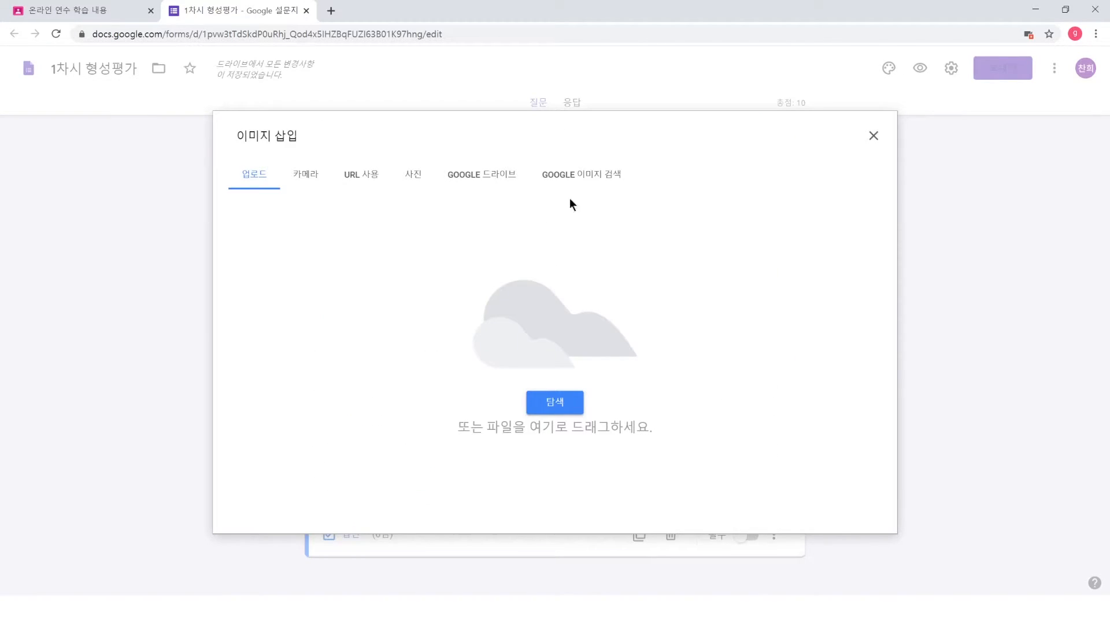
{"action": "left_click", "coordinate": [580, 175]}
{"action": "type", "text": "미국 국기"}
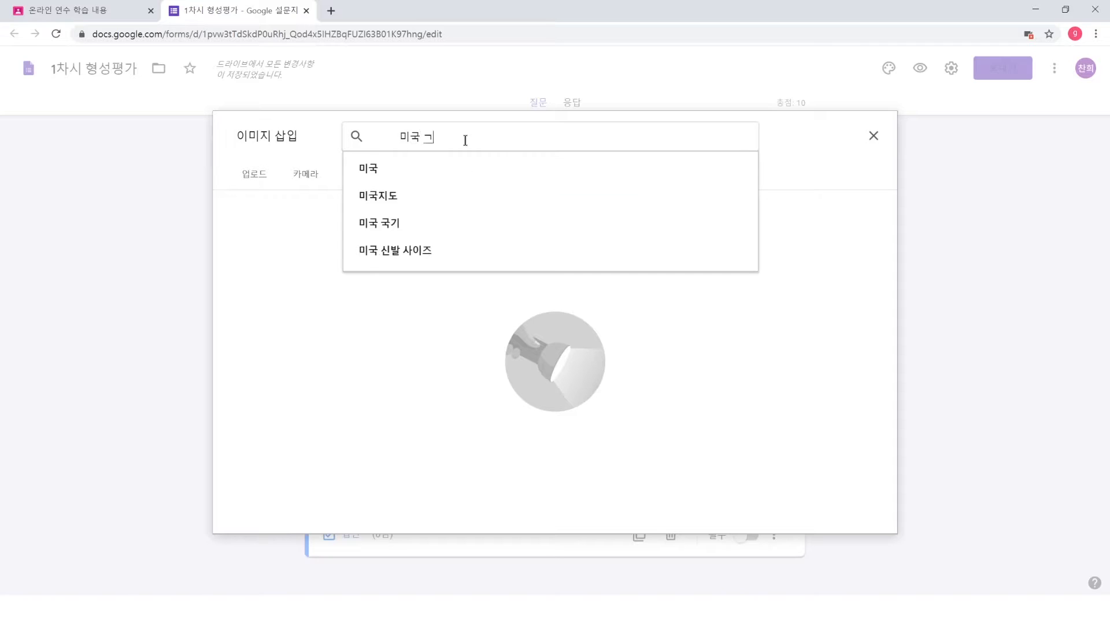
{"action": "key", "text": "Return"}
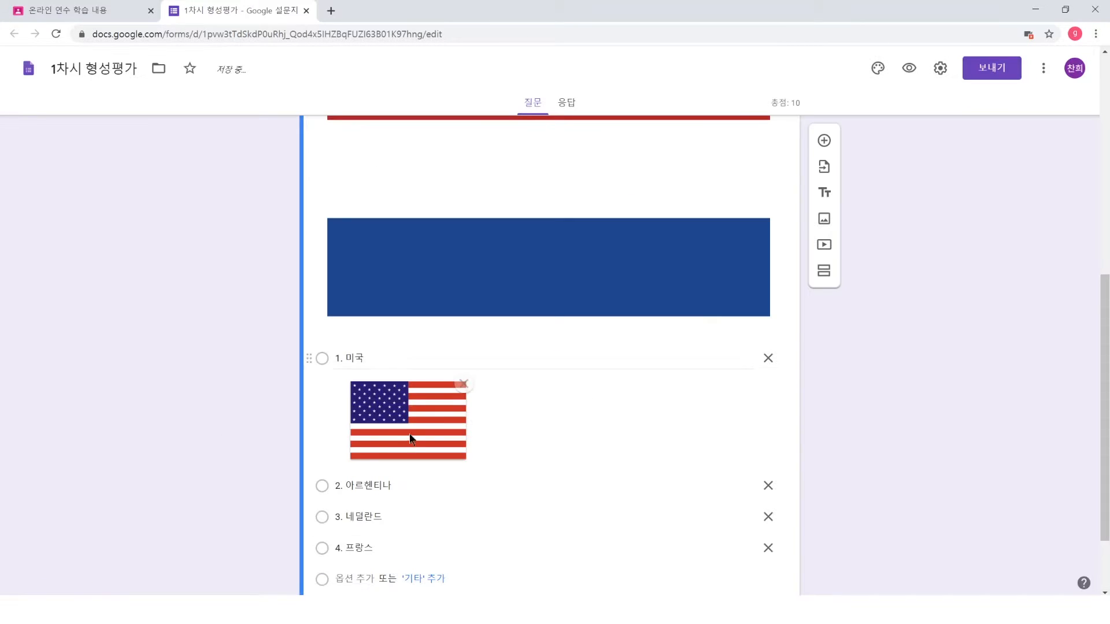
{"action": "left_click", "coordinate": [239, 426]}
- Make the Dutch flag question required and mark "3. 네덜란드" as its correct answer
{"action": "scroll", "coordinate": [242, 425], "scroll_direction": "down", "scroll_amount": 2}
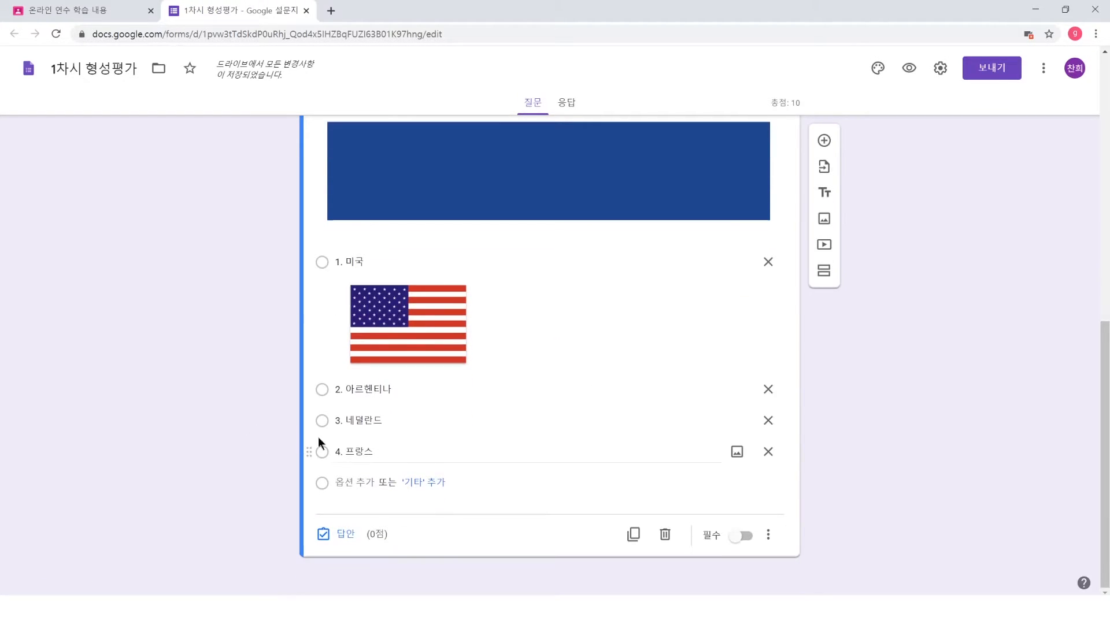
{"action": "left_click", "coordinate": [739, 536]}
{"action": "left_click", "coordinate": [335, 536]}
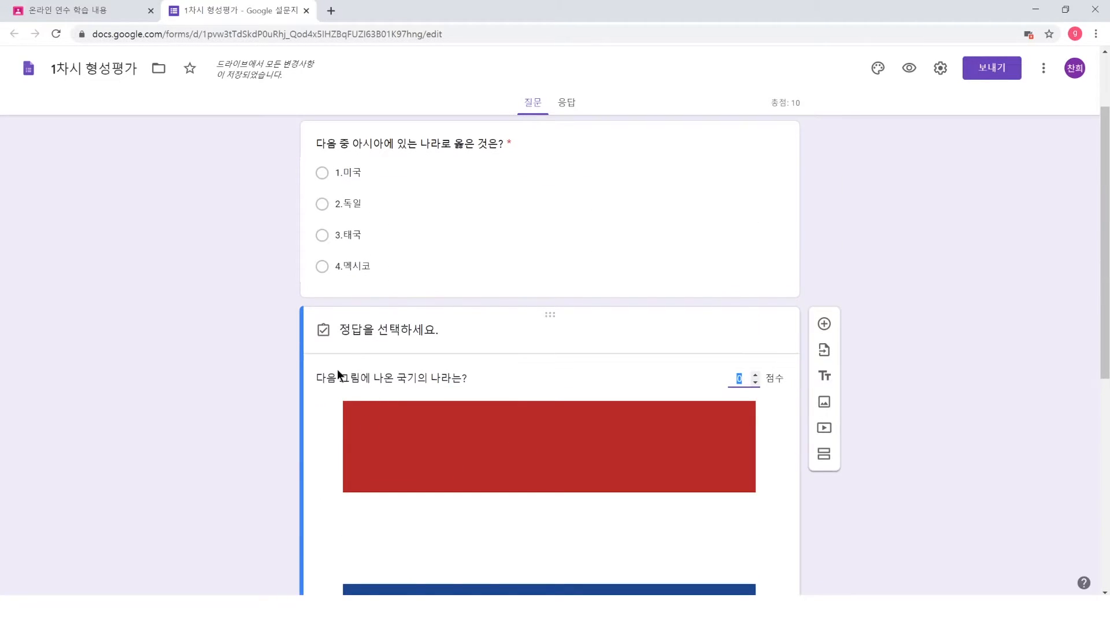
{"action": "scroll", "coordinate": [470, 387], "scroll_direction": "down", "scroll_amount": 5}
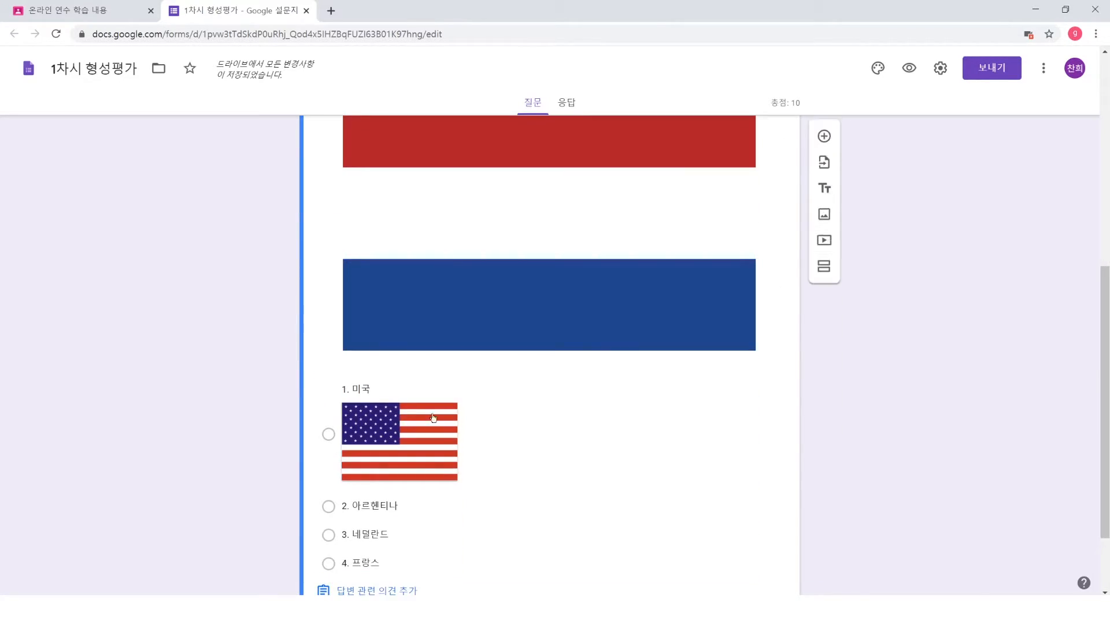
{"action": "left_click", "coordinate": [329, 536]}
- Set the Dutch flag question to 10 points and return to its editing view
{"action": "scroll", "coordinate": [757, 234], "scroll_direction": "up", "scroll_amount": 3}
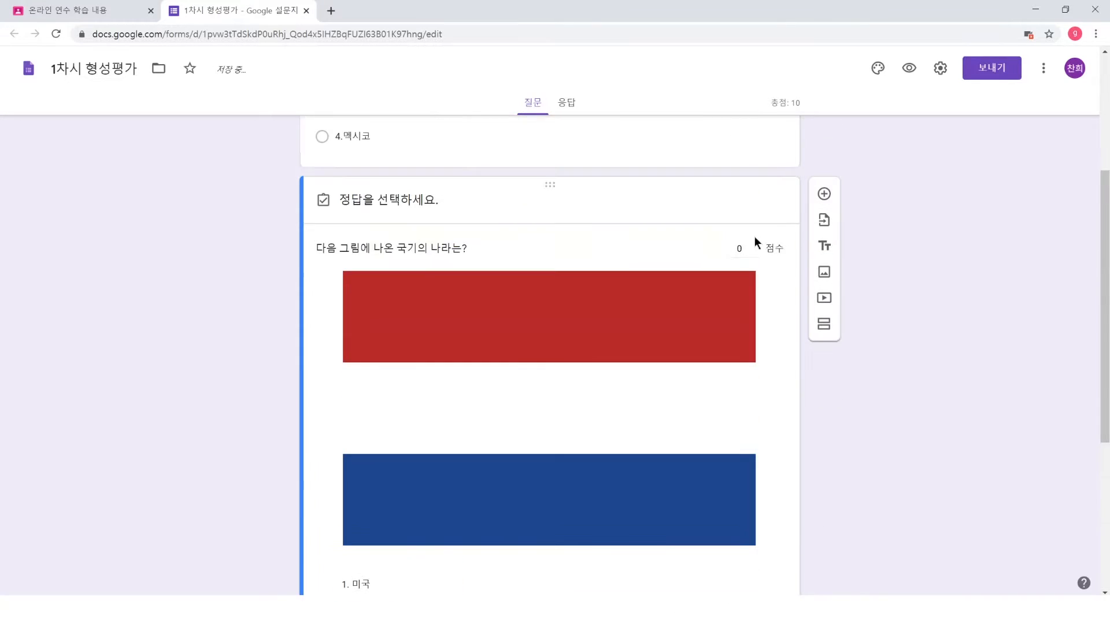
{"action": "left_click", "coordinate": [739, 253]}
{"action": "type", "text": "10"}
{"action": "left_click", "coordinate": [919, 407]}
{"action": "scroll", "coordinate": [666, 494], "scroll_direction": "down", "scroll_amount": 5}
{"action": "scroll", "coordinate": [666, 498], "scroll_direction": "up", "scroll_amount": 3}
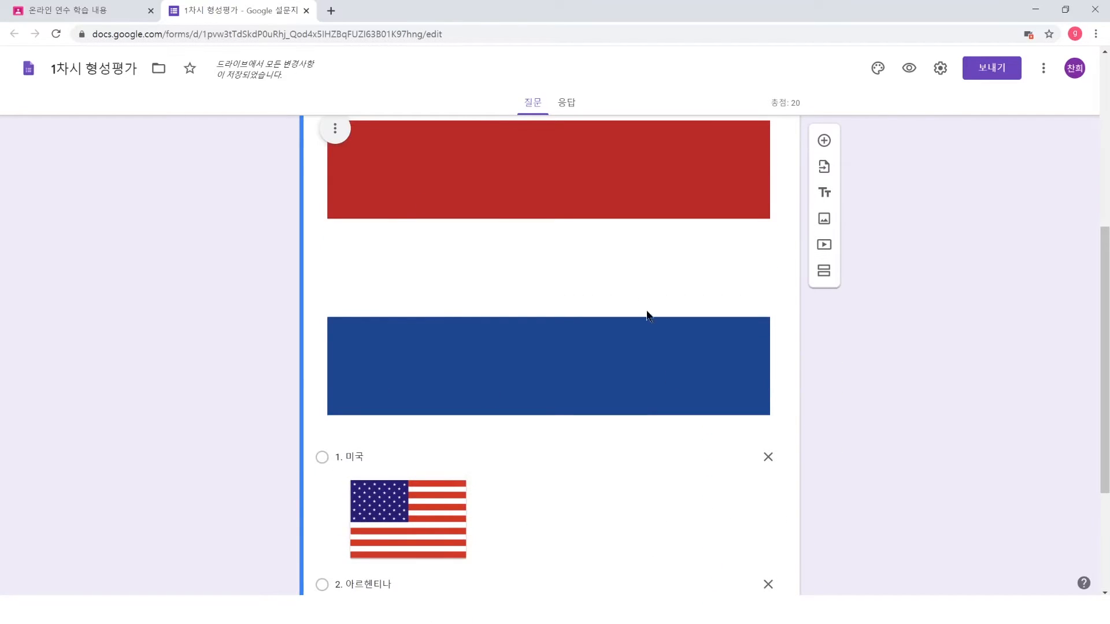
{"action": "scroll", "coordinate": [598, 385], "scroll_direction": "up", "scroll_amount": 1}
{"action": "left_click", "coordinate": [453, 252]}
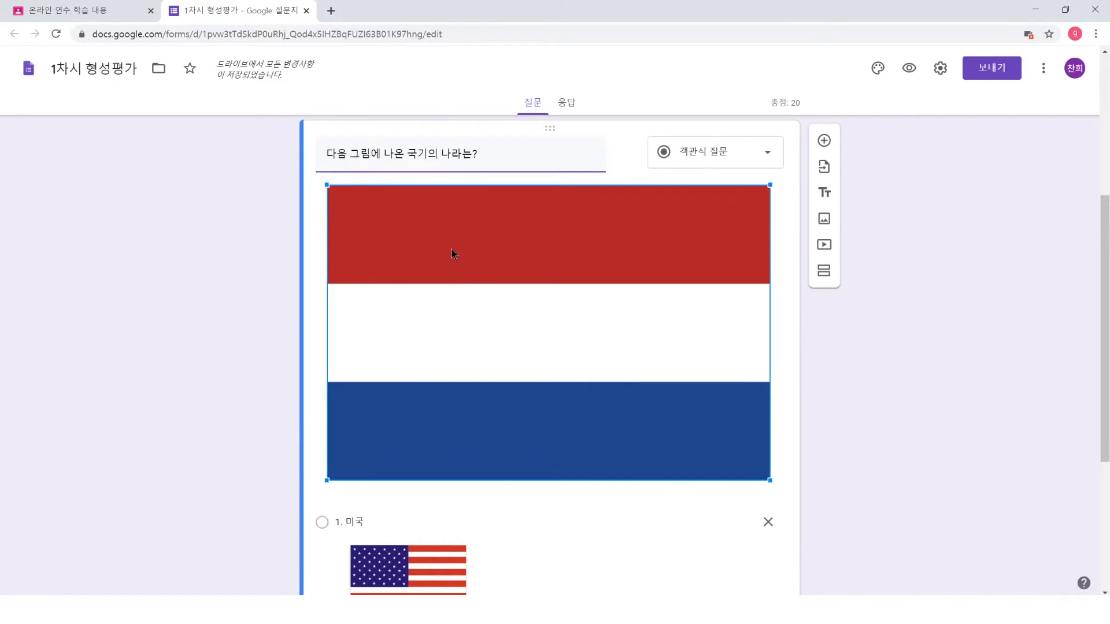
{"action": "left_click", "coordinate": [334, 200]}
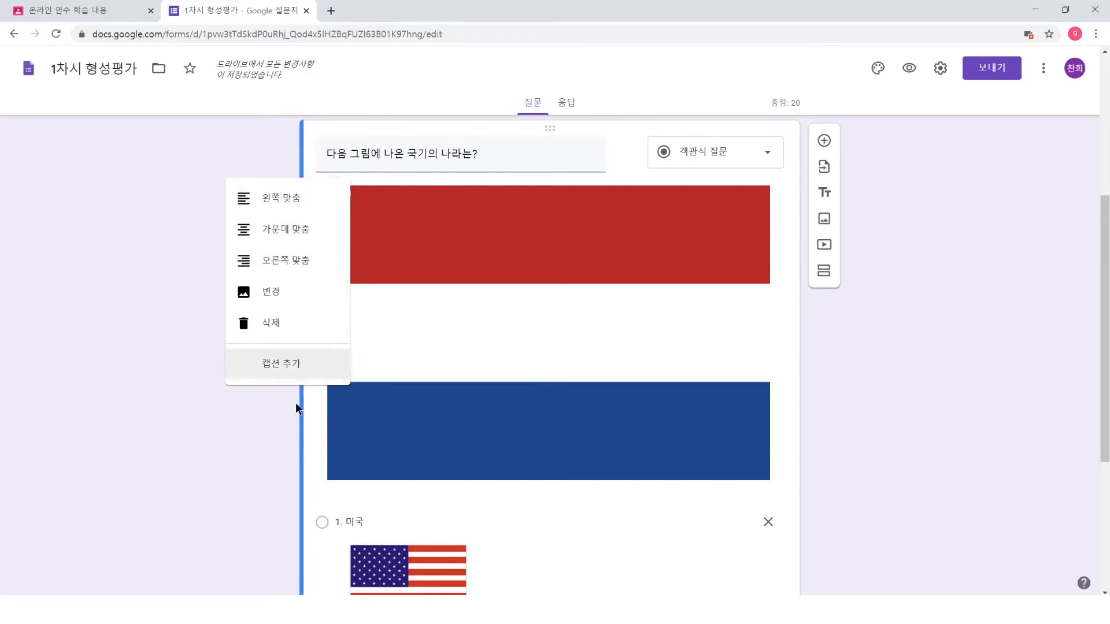
{"action": "left_click", "coordinate": [291, 427]}
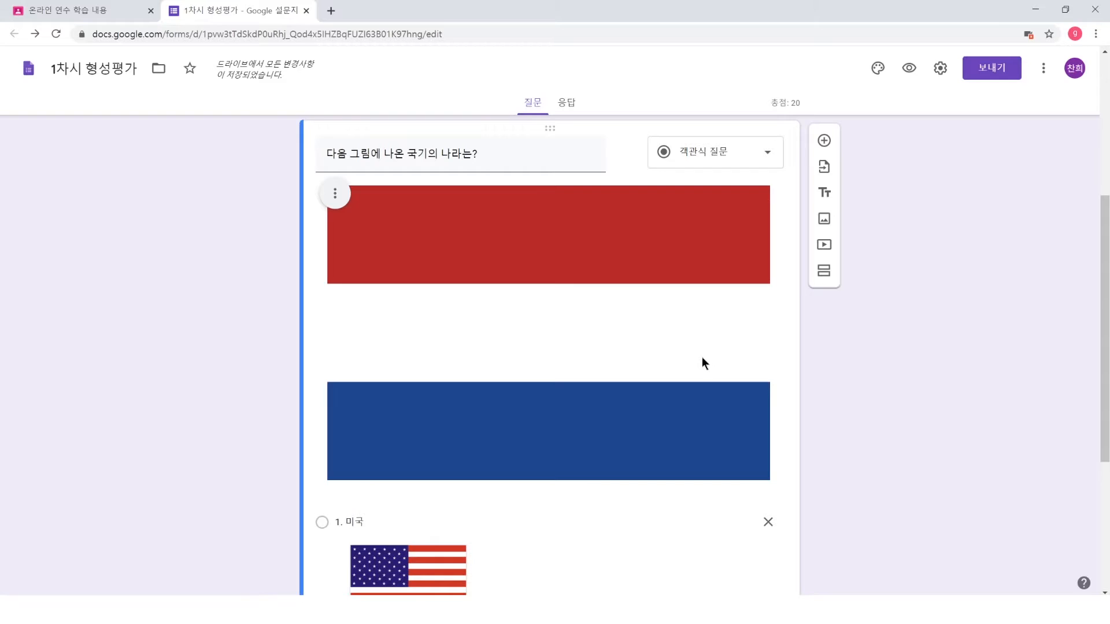
- Add a third question of the short-answer type (단답형) with the text "다음 국기를 사용하는 나라의 이름은?"
{"action": "left_click", "coordinate": [825, 141]}
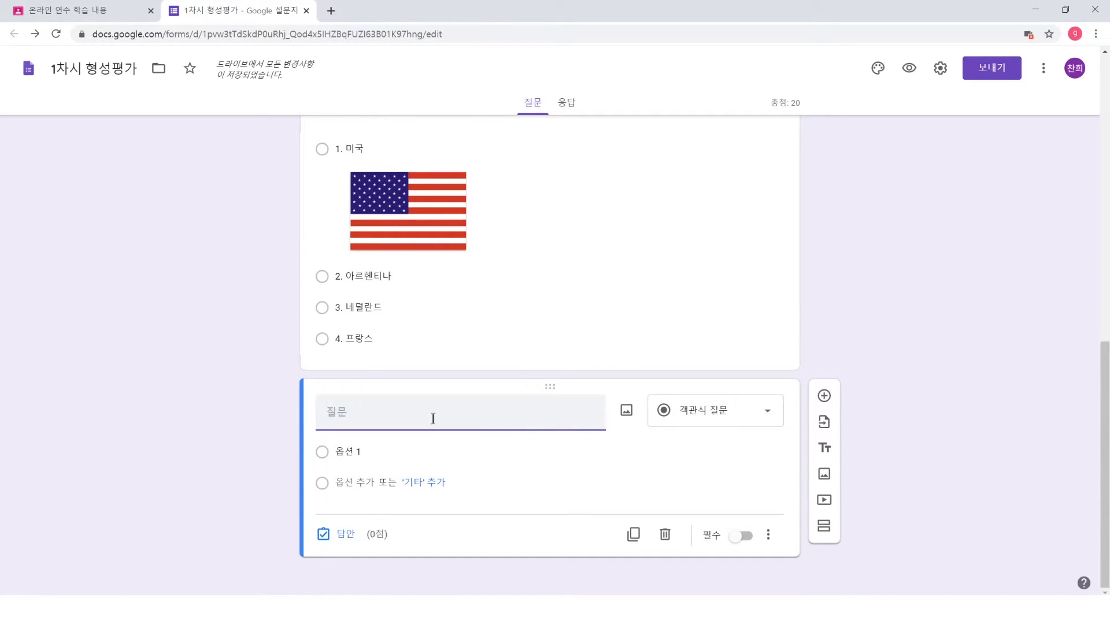
{"action": "left_click", "coordinate": [708, 416]}
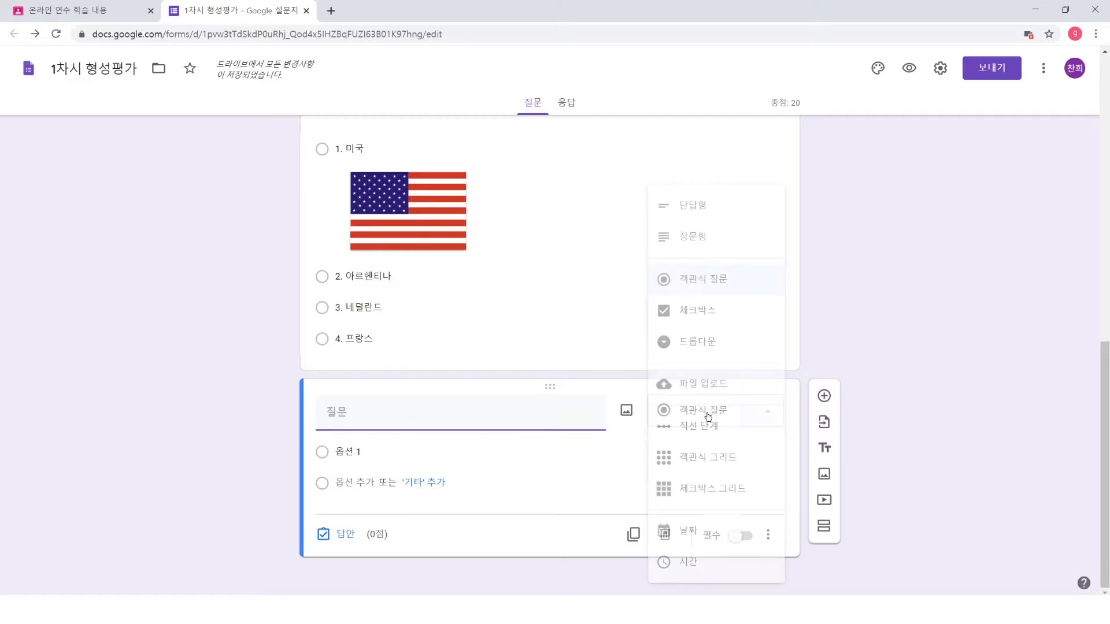
{"action": "left_click", "coordinate": [704, 215]}
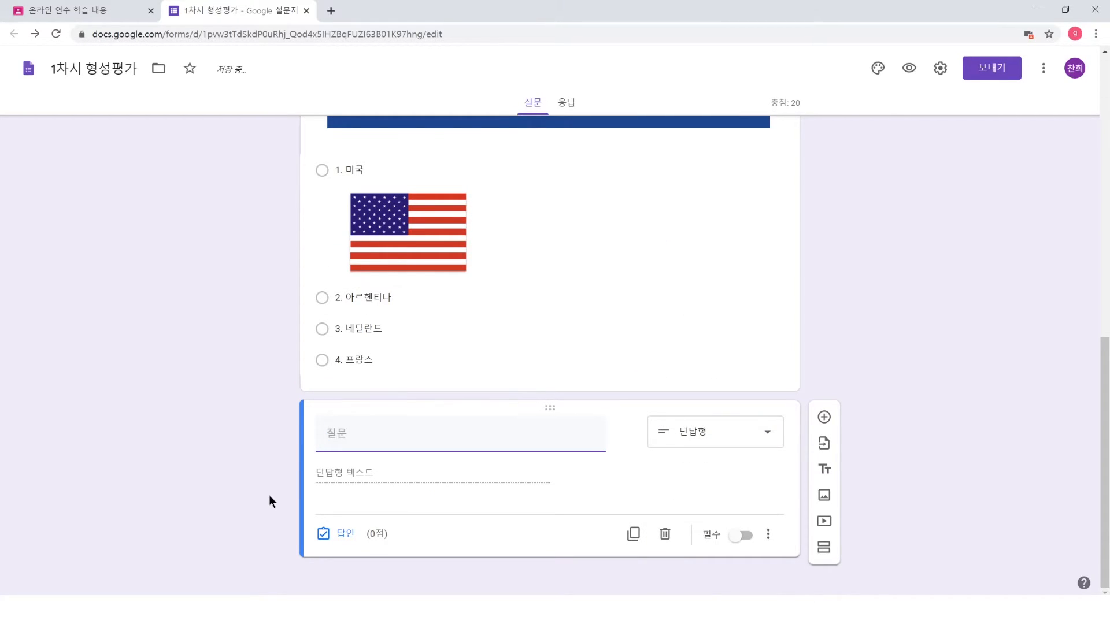
{"action": "type", "text": "다음 국기를"}
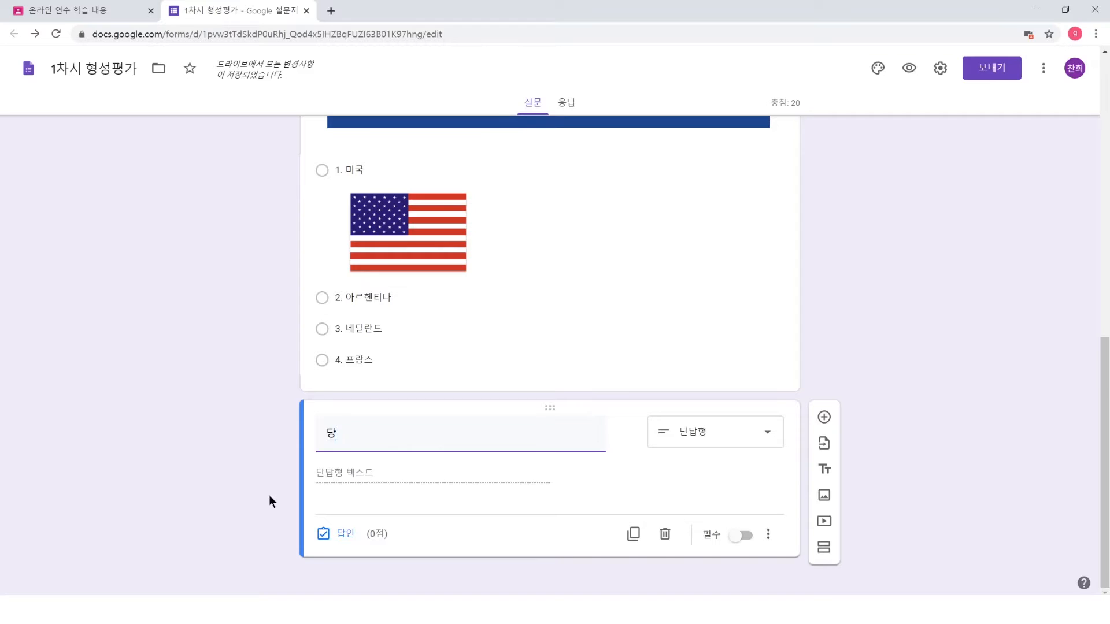
{"action": "type", "text": " 사용"}
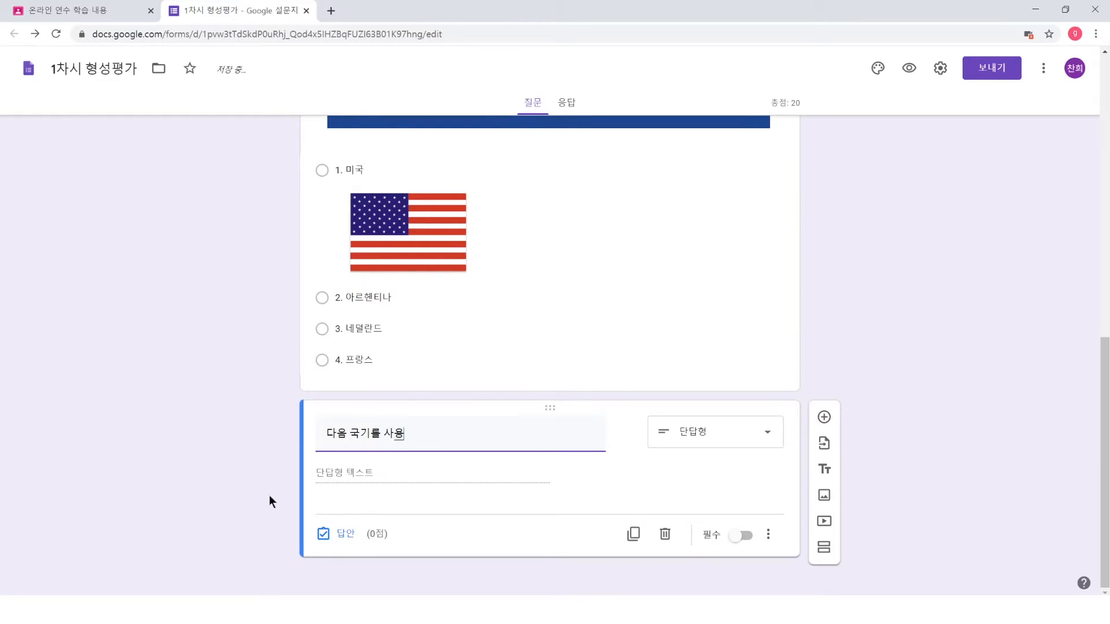
{"action": "type", "text": "하는 나라의 이름은?"}
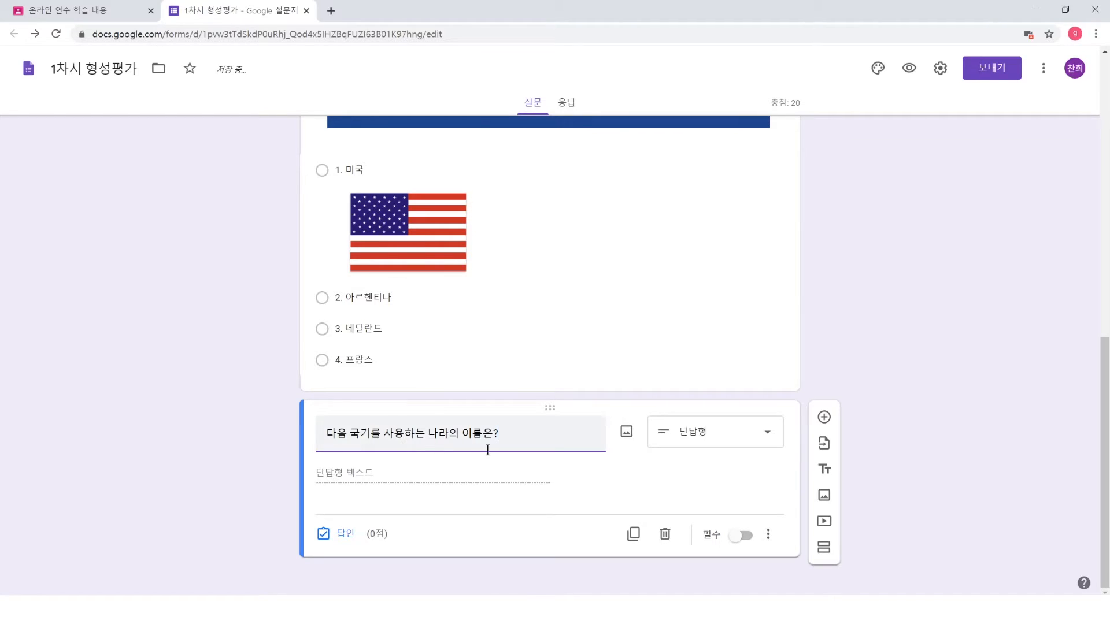
- Search Google images for "태극기" and insert the plain flat Korean flag into the short-answer question
{"action": "left_click", "coordinate": [626, 432]}
{"action": "type", "text": "태극기"}
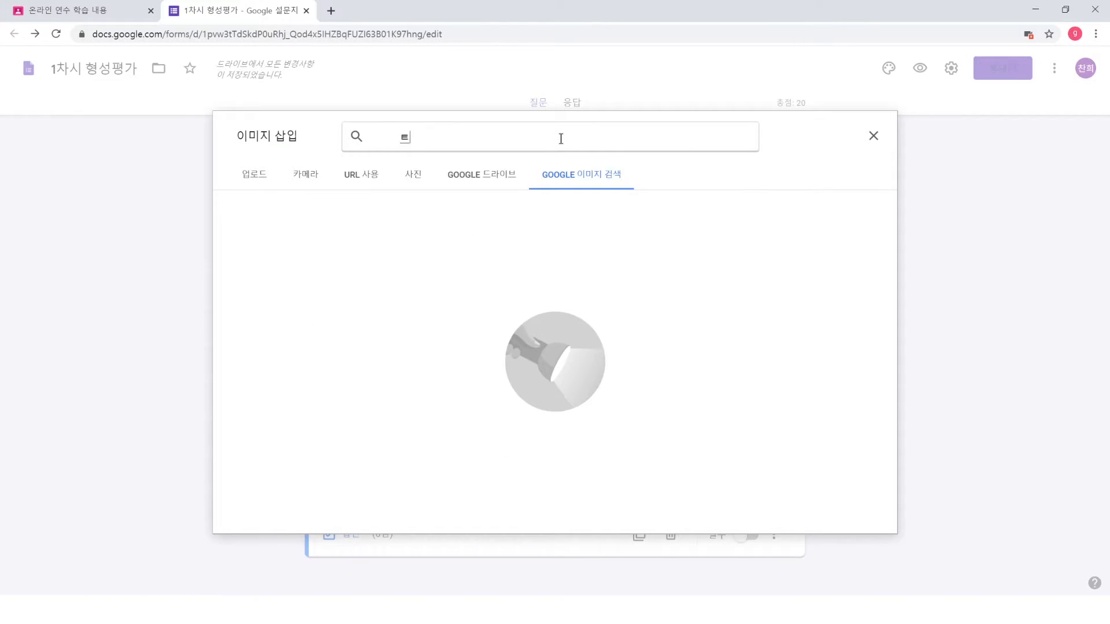
{"action": "key", "text": "Return"}
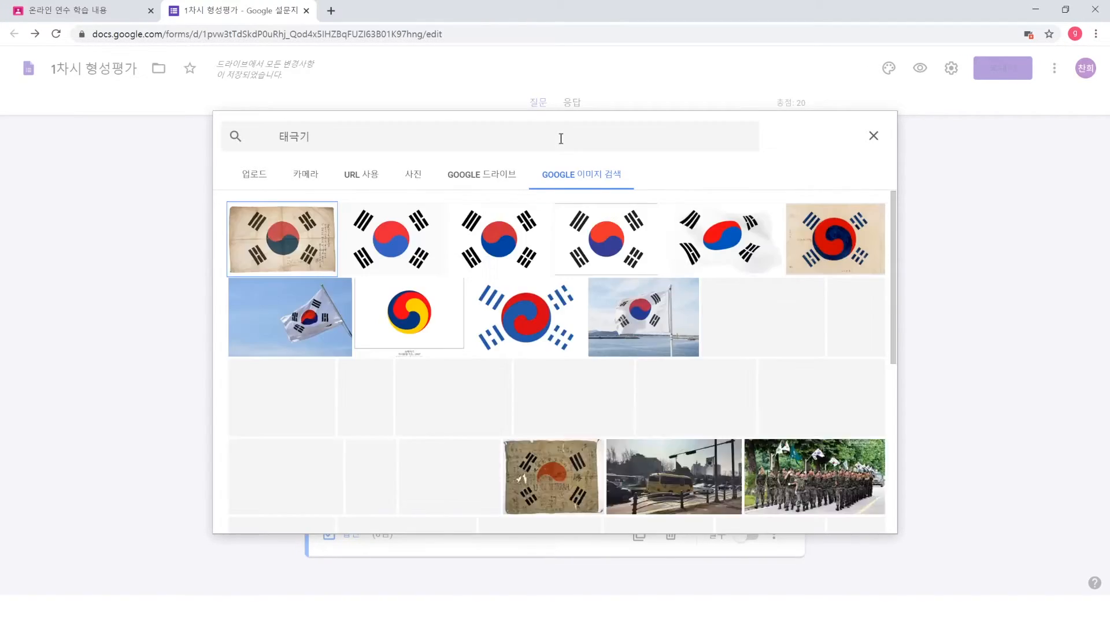
{"action": "left_click", "coordinate": [406, 234]}
{"action": "left_click", "coordinate": [865, 516]}
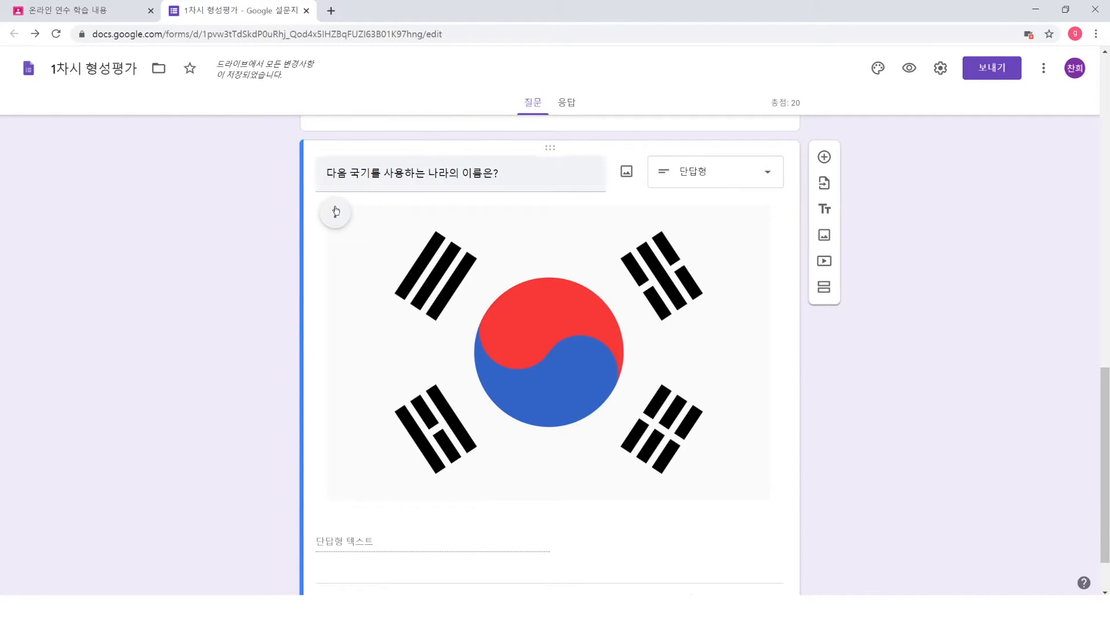
{"action": "left_click", "coordinate": [518, 172]}
{"action": "left_click", "coordinate": [517, 178]}
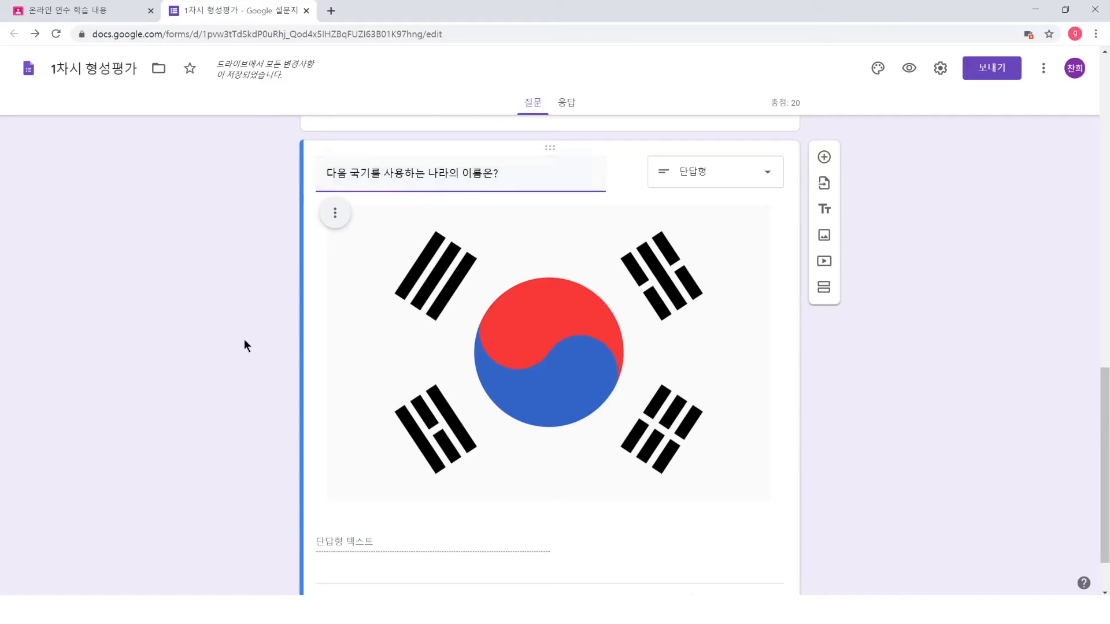
{"action": "left_click", "coordinate": [244, 341]}
- Make the Korean flag question required and set it to 10 points
{"action": "scroll", "coordinate": [295, 373], "scroll_direction": "down", "scroll_amount": 2}
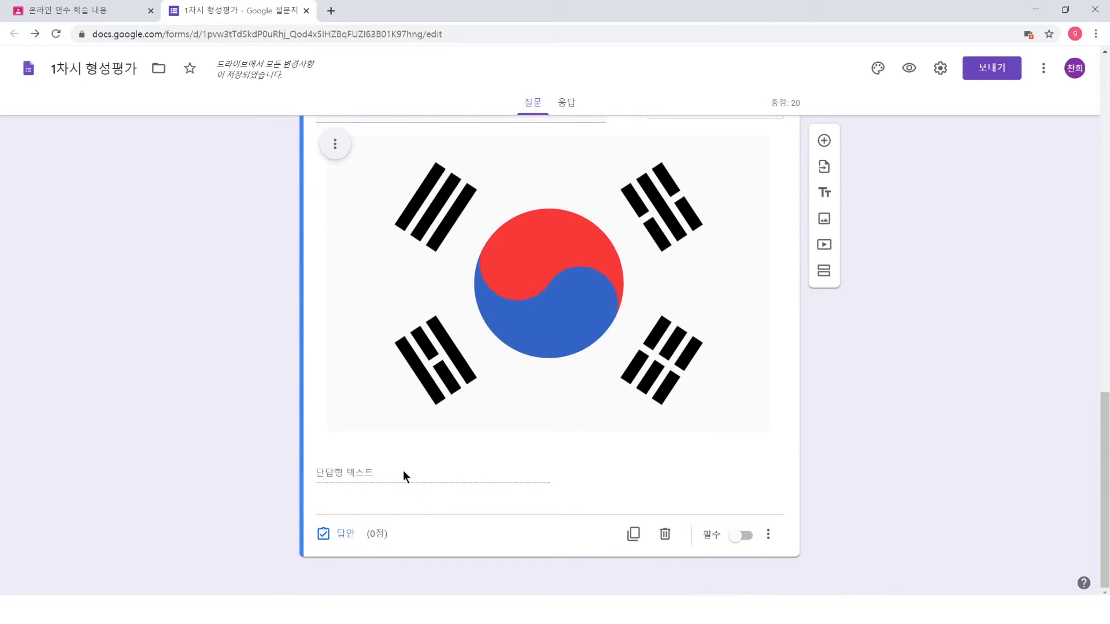
{"action": "left_click", "coordinate": [749, 538]}
{"action": "left_click", "coordinate": [334, 534]}
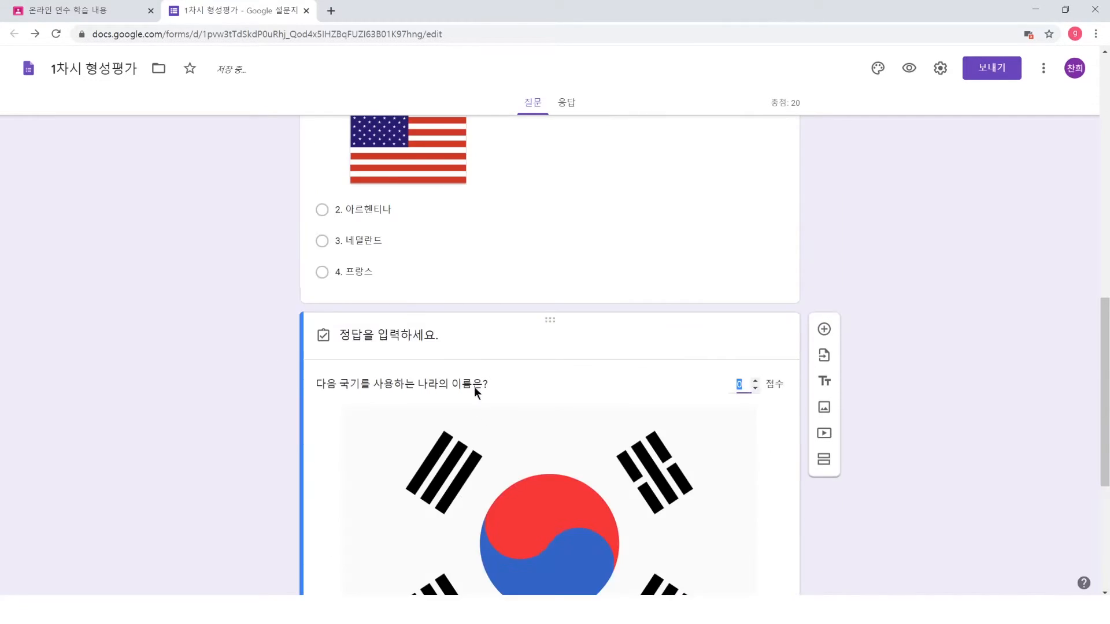
{"action": "type", "text": "10"}
- Enter "대한민국", "한국", "KOREA" and "COREA" as accepted answers for the Korean flag question
{"action": "scroll", "coordinate": [543, 341], "scroll_direction": "down", "scroll_amount": 4}
{"action": "left_click", "coordinate": [333, 424]}
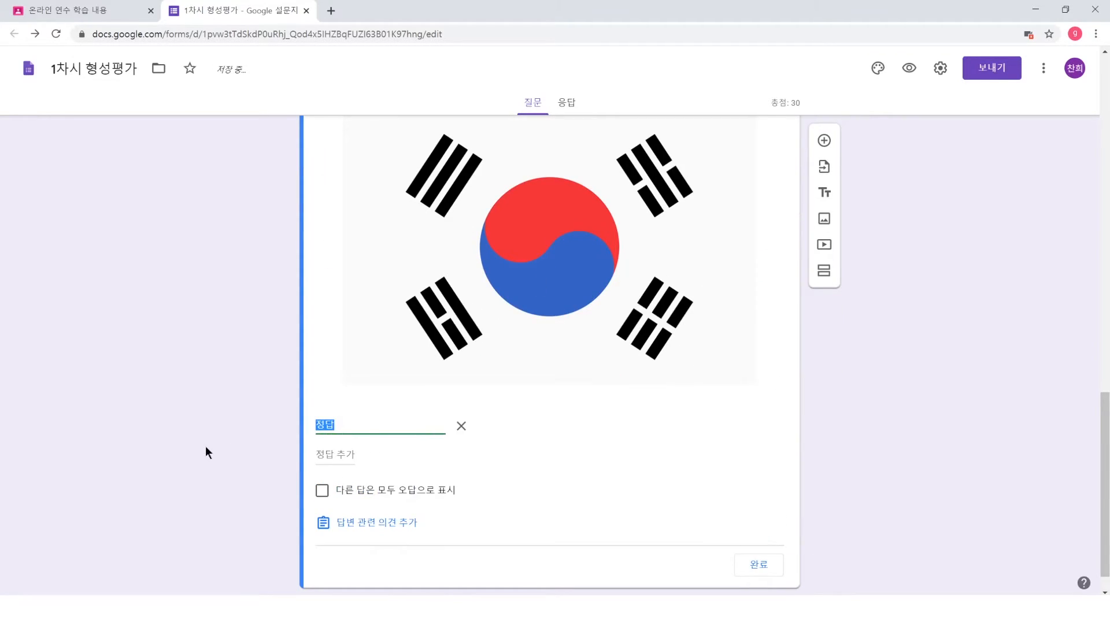
{"action": "type", "text": "대한미"}
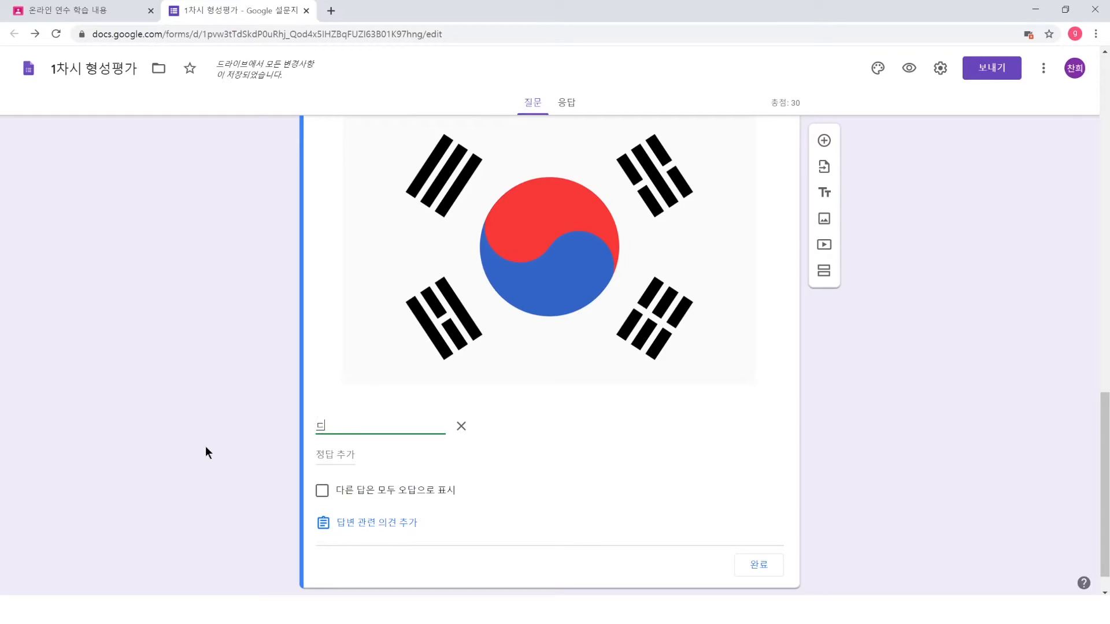
{"action": "type", "text": "ㄴ국"}
{"action": "left_click", "coordinate": [245, 449]}
{"action": "left_click", "coordinate": [324, 453]}
{"action": "type", "text": "한국"}
{"action": "key", "text": "Return"}
{"action": "type", "text": "KOREA"}
{"action": "key", "text": "Return"}
{"action": "type", "text": "COREA"}
{"action": "left_click", "coordinate": [290, 494]}
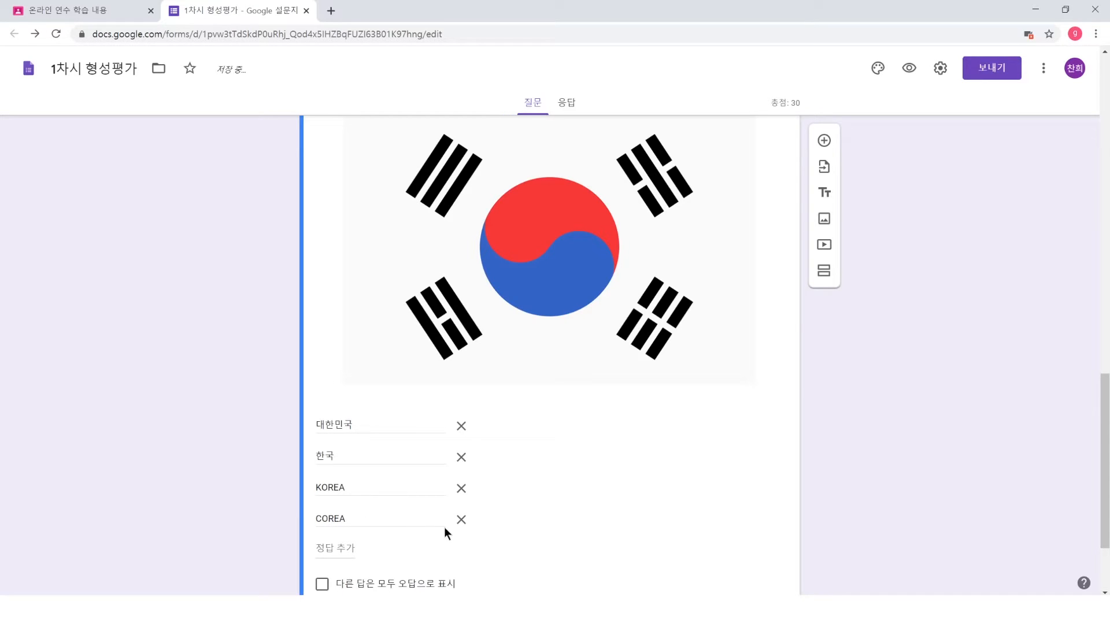
- Remove "COREA" from the accepted answers and turn on marking all other answers as incorrect
{"action": "left_click", "coordinate": [461, 520]}
{"action": "left_click", "coordinate": [292, 497]}
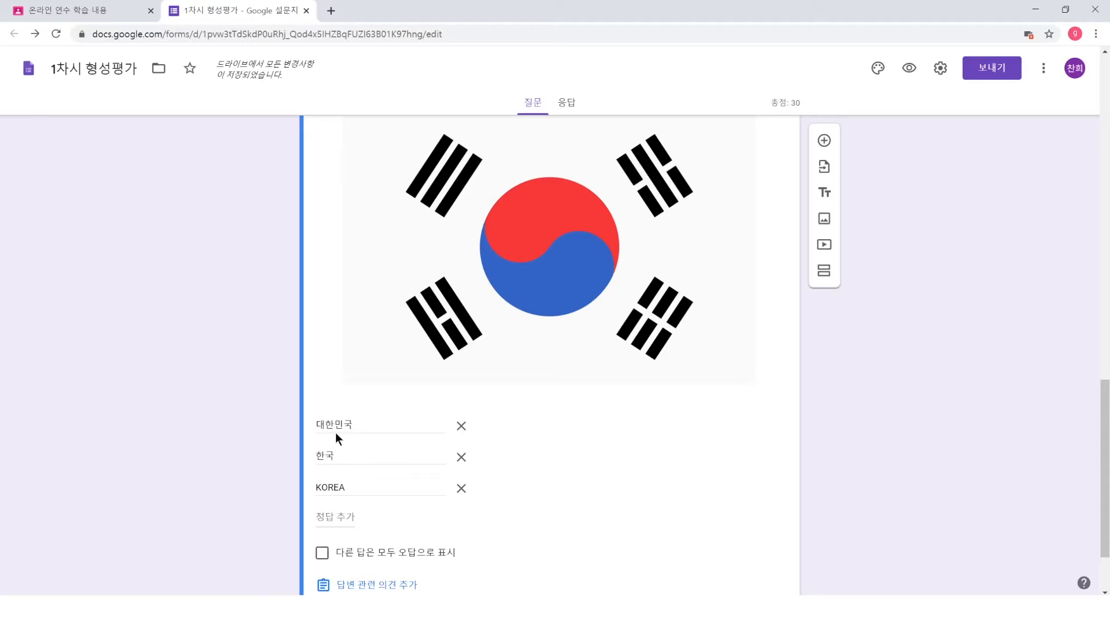
{"action": "scroll", "coordinate": [356, 481], "scroll_direction": "down", "scroll_amount": 1}
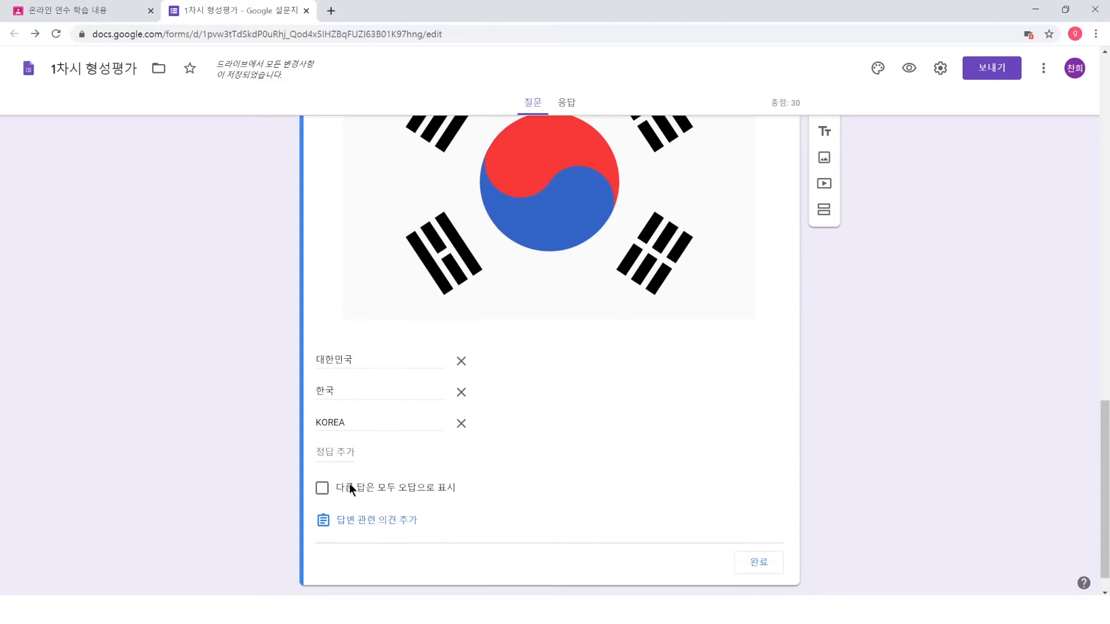
{"action": "left_click", "coordinate": [452, 491]}
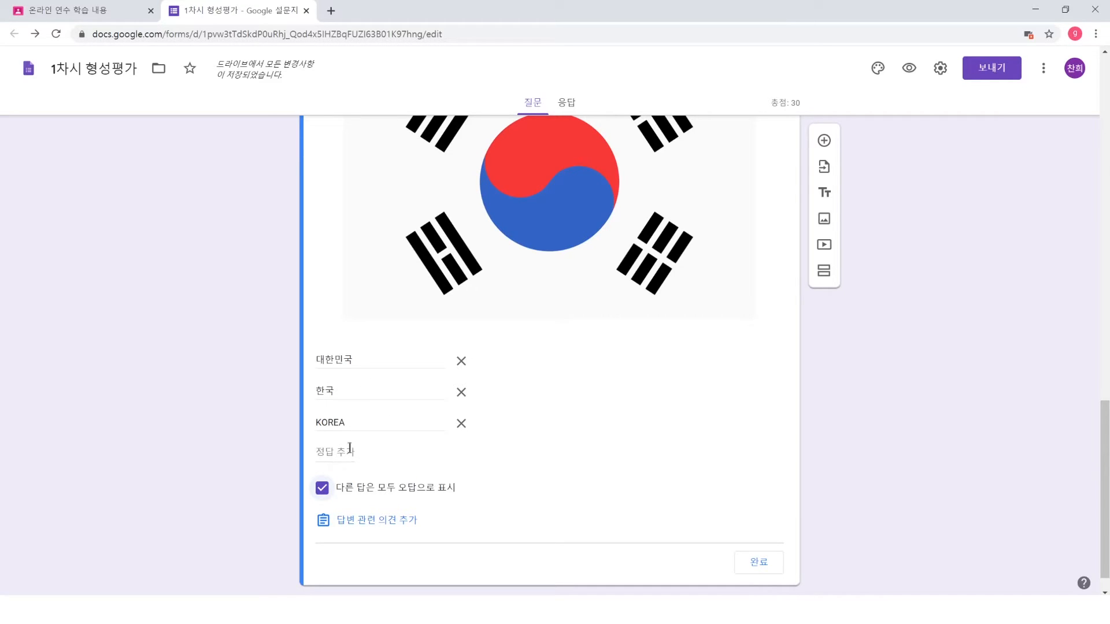
{"action": "left_click", "coordinate": [322, 489]}
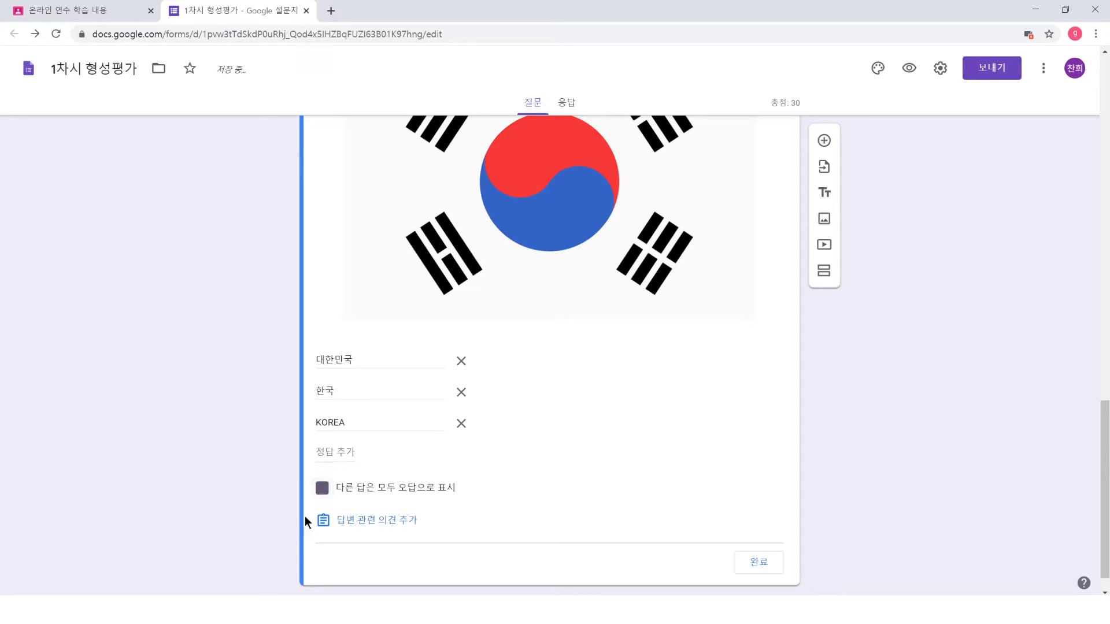
{"action": "left_click", "coordinate": [318, 489]}
- Add "우리나라" as a further accepted answer and finish the Korean flag question's answer key
{"action": "left_click", "coordinate": [341, 451]}
{"action": "type", "text": "위"}
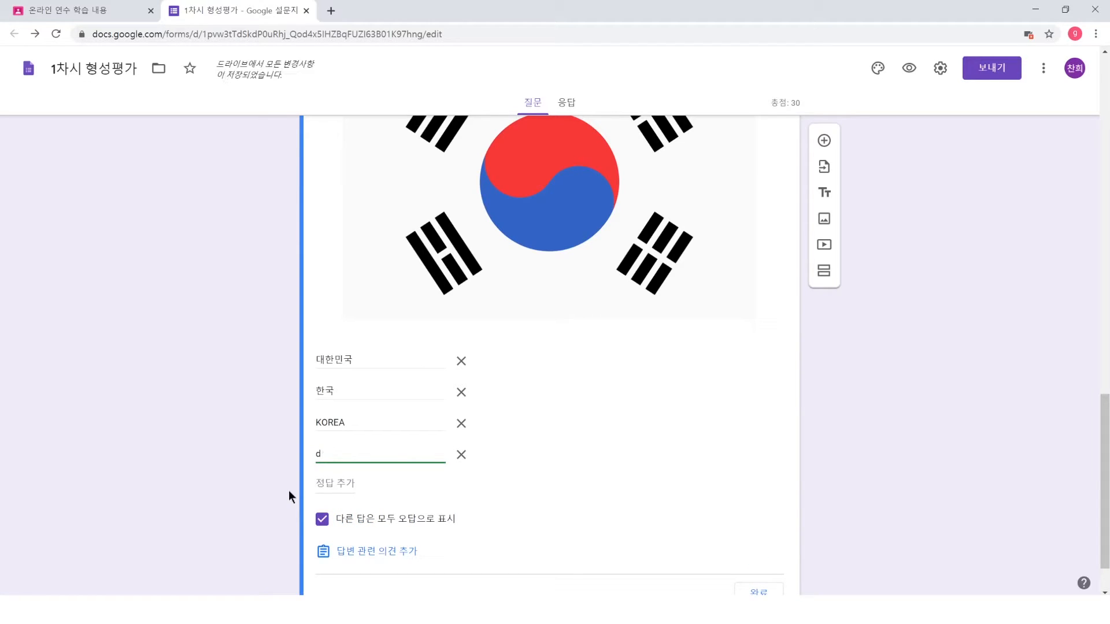
{"action": "type", "text": "리나라"}
{"action": "left_click", "coordinate": [290, 491]}
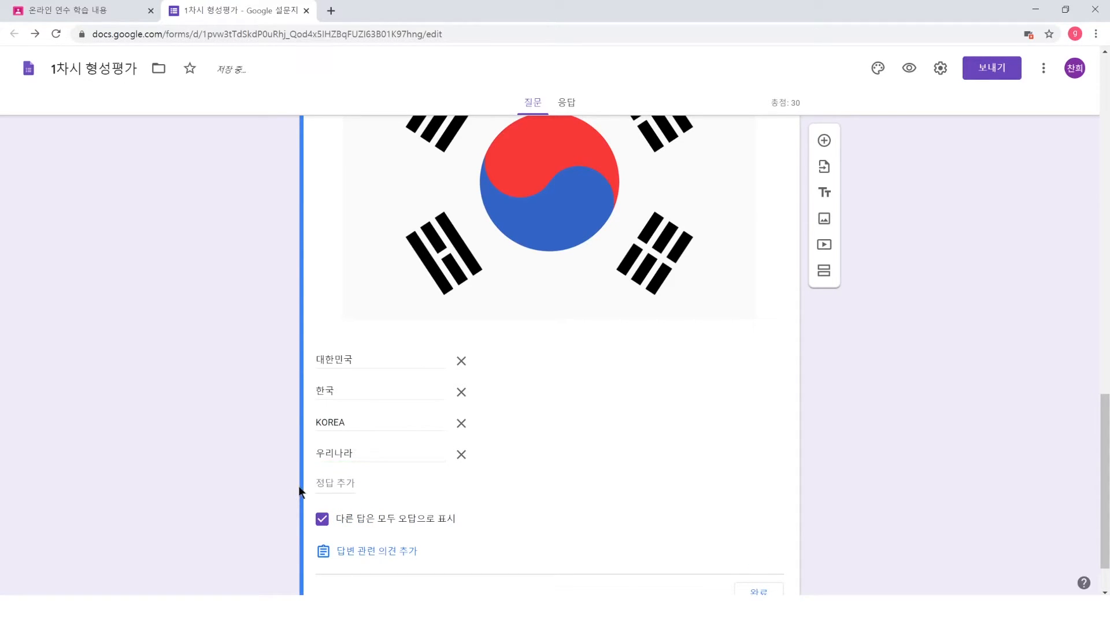
{"action": "scroll", "coordinate": [381, 492], "scroll_direction": "down", "scroll_amount": 1}
{"action": "left_click", "coordinate": [759, 535]}
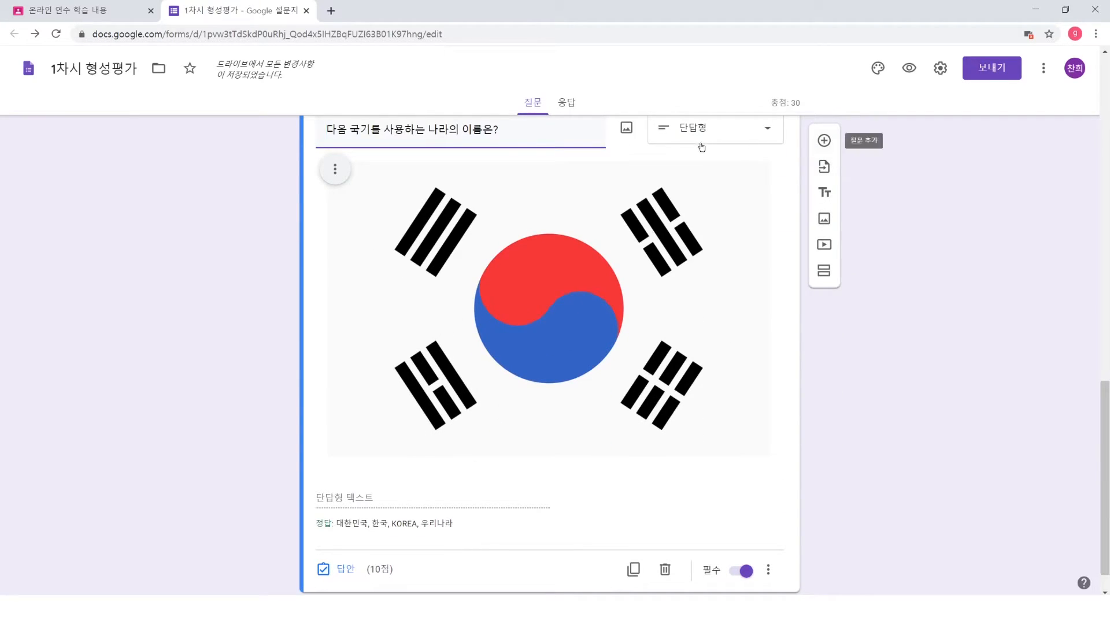
- Add a fourth question of the paragraph type (장문형) with the text "5대양 6대주가 무엇인지 쓰시오."
{"action": "left_click", "coordinate": [824, 141]}
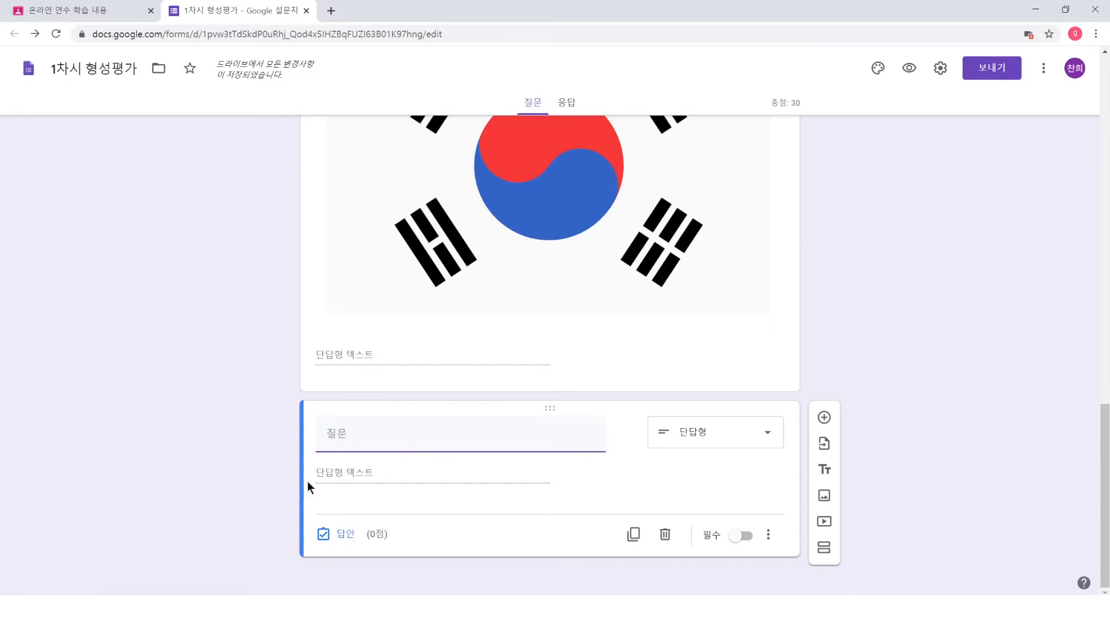
{"action": "left_click", "coordinate": [687, 434]}
{"action": "left_click", "coordinate": [695, 247]}
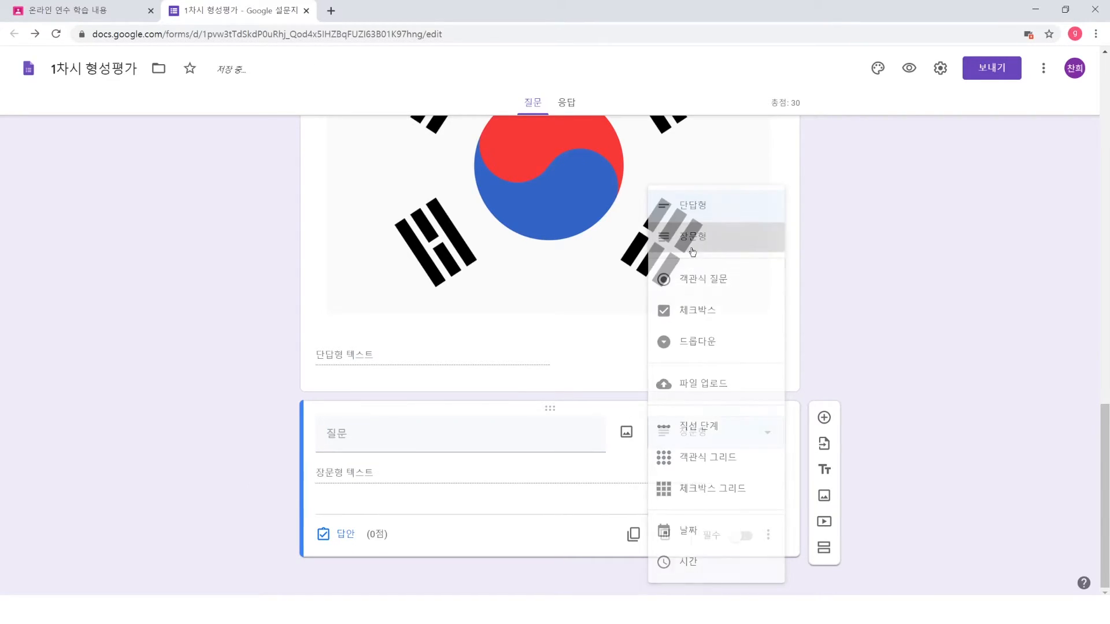
{"action": "left_click", "coordinate": [426, 439]}
{"action": "type", "text": "5대양"}
{"action": "type", "text": " 6대주가 무엇"}
{"action": "type", "text": "입"}
{"action": "type", "text": "지 스ㅅ"}
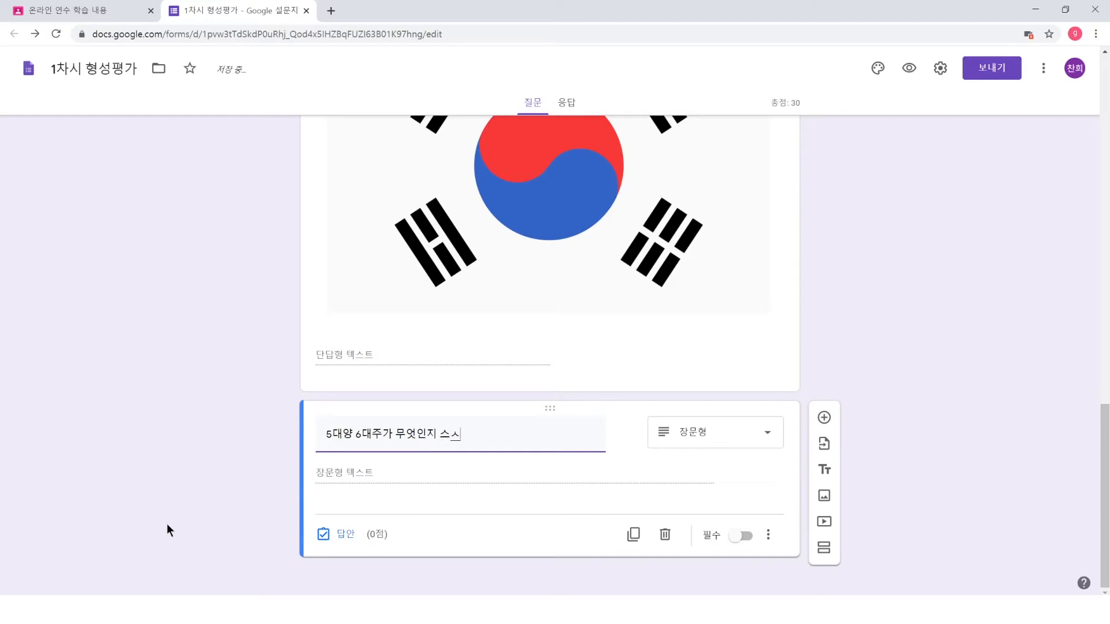
{"action": "key", "text": "BackSpace"}
{"action": "key", "text": "BackSpace"}
{"action": "type", "text": "쓰시오."}
{"action": "left_click", "coordinate": [158, 521]}
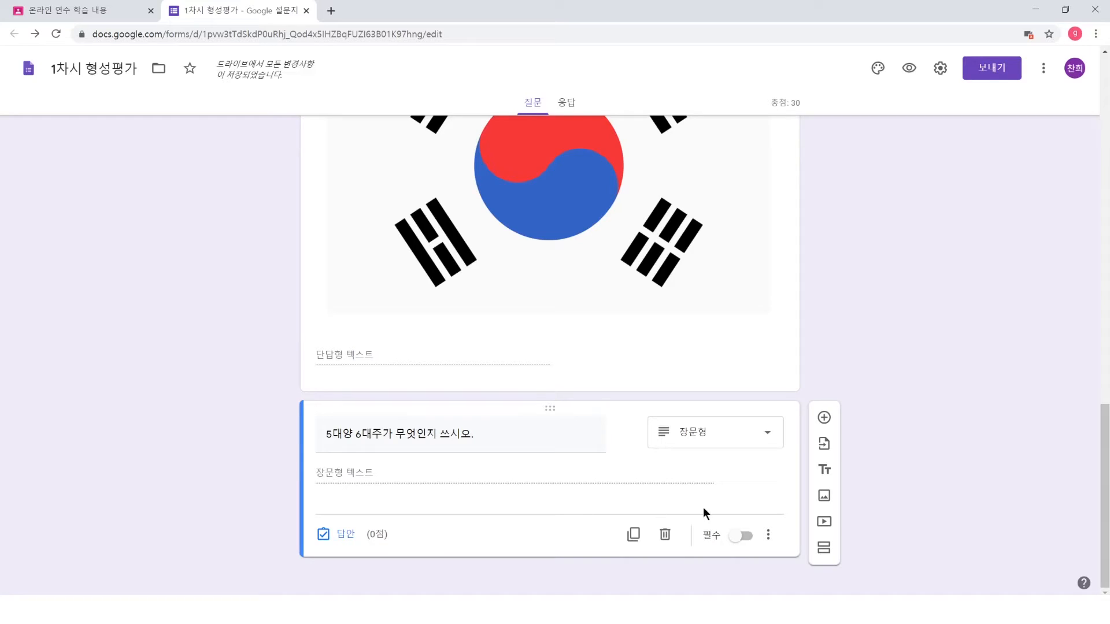
- Make the 5대양 6대주 question required and set its value to 10 points
{"action": "left_click", "coordinate": [740, 536]}
{"action": "left_click", "coordinate": [343, 537]}
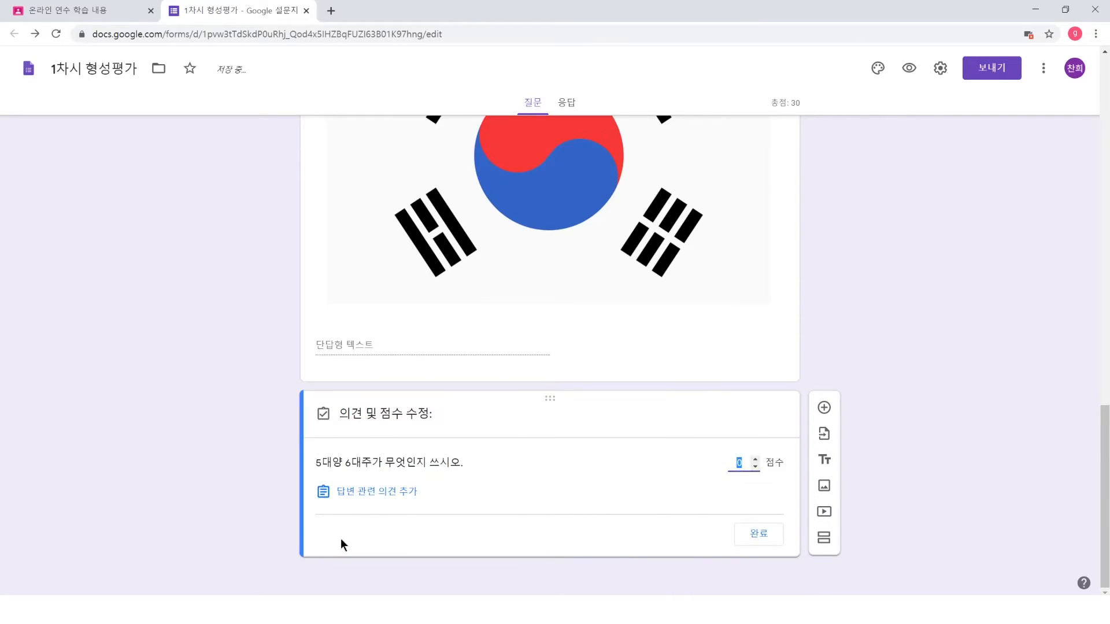
{"action": "type", "text": "10"}
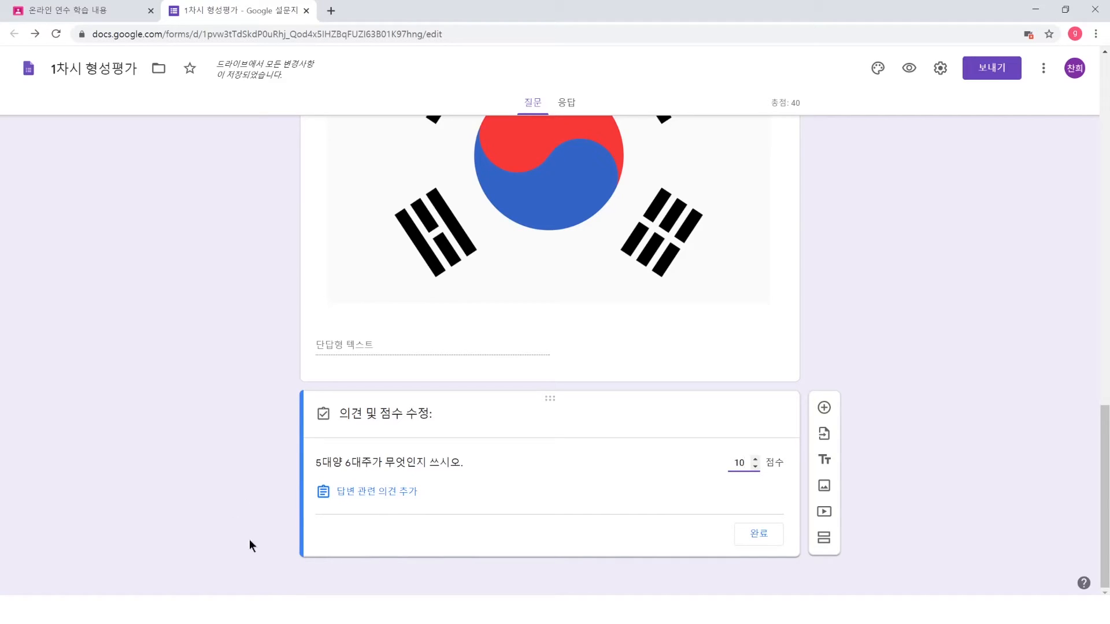
- Start answer feedback for the 5대양 6대주 question with the line "5대양 : 인도양, 태평양, 대서양, 북극해, 남극해"
{"action": "left_click", "coordinate": [399, 496]}
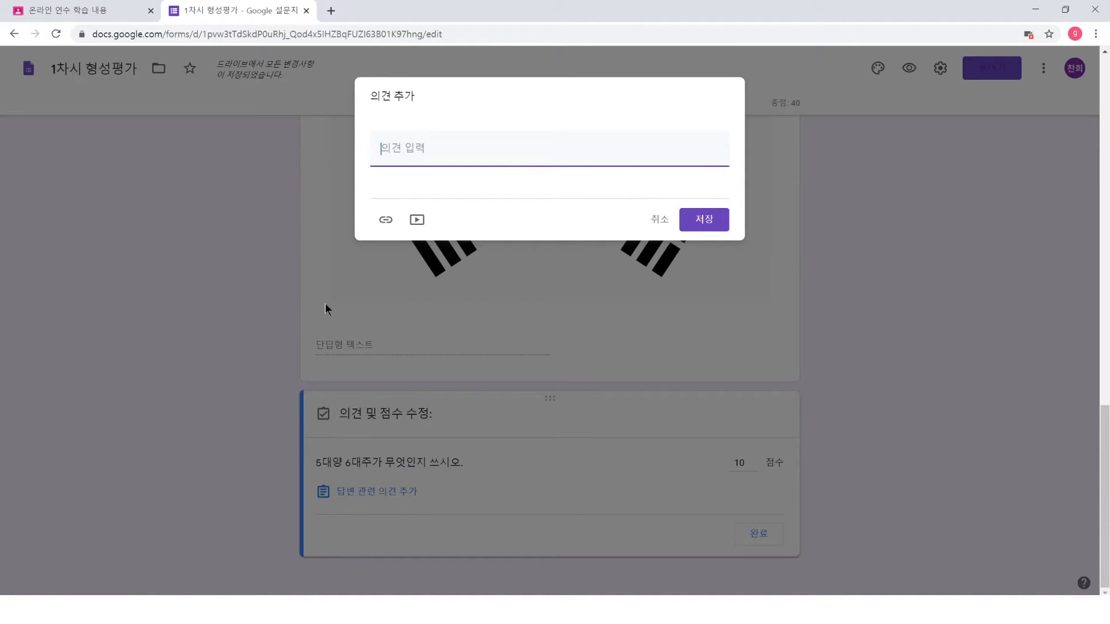
{"action": "type", "text": "5대양 : 인도양, 태평양, 대서양, 북극해, 남극해"}
{"action": "key", "text": "Return"}
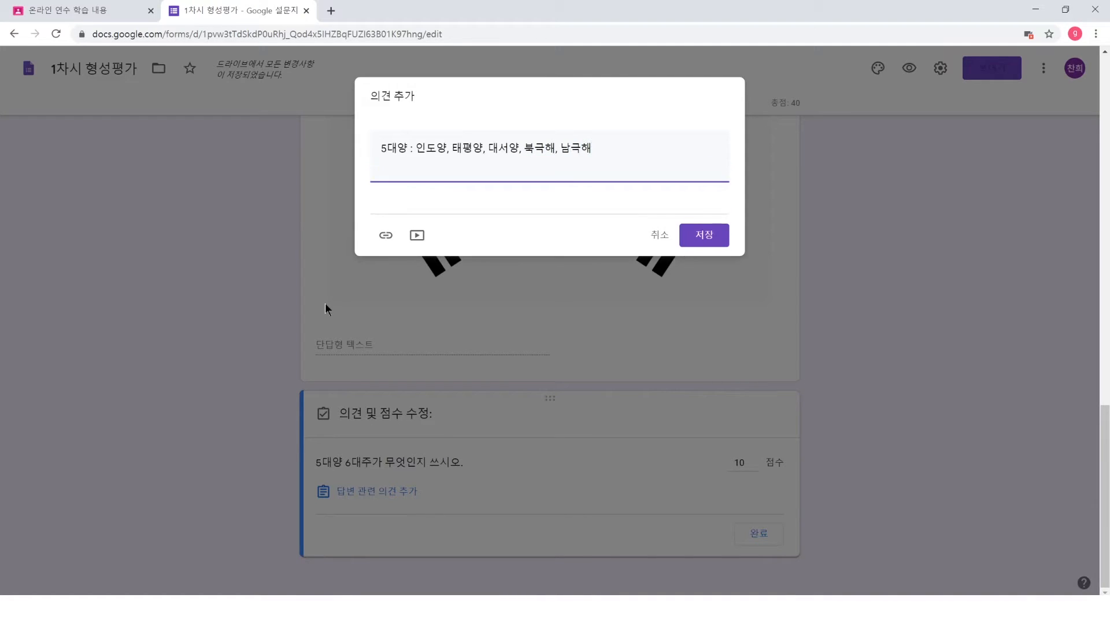
- Add the feedback lines "6대주 : 아시아, 유럽, 아프리카, 남아메리카, 북아메리카, 오세아니아" and "앵글로아메리카, 라틴아메리카", save the feedback and finish the answer key
{"action": "type", "text": "6대주 : ㅇ아시아, 유럽, 아프리카, 남아"}
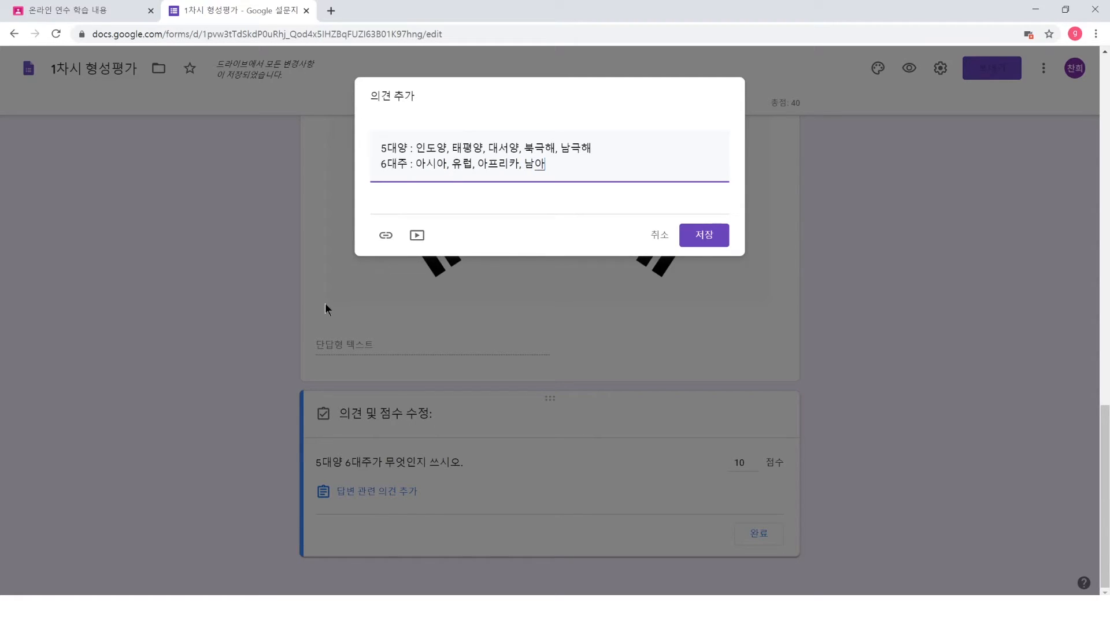
{"action": "type", "text": "메리카, 북암메리카,"}
{"action": "type", "text": " 오세아니아"}
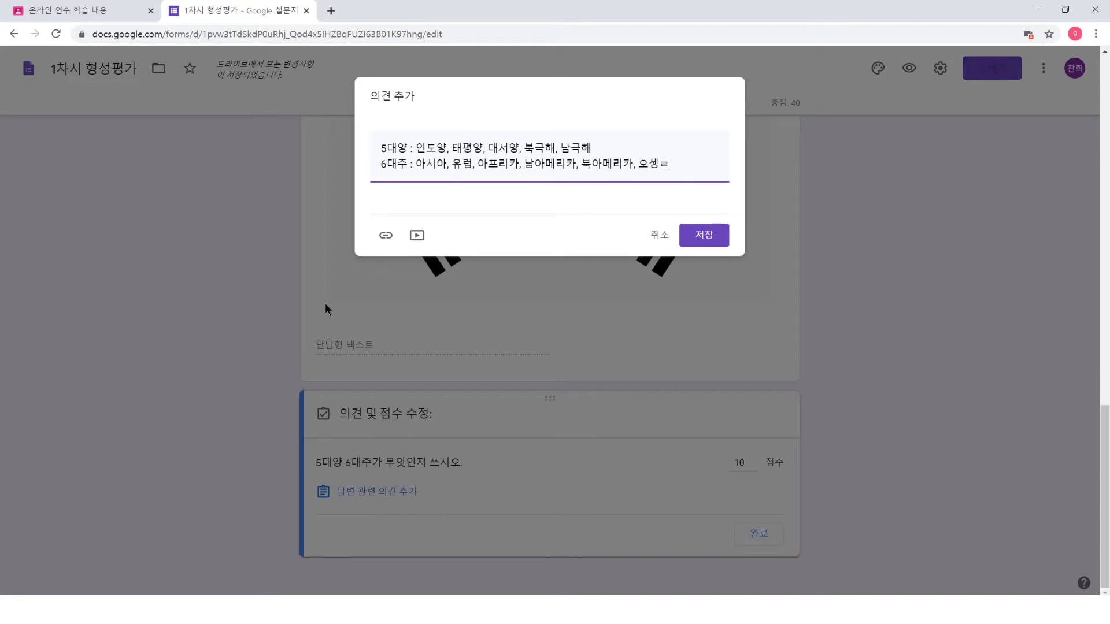
{"action": "key", "text": "Return"}
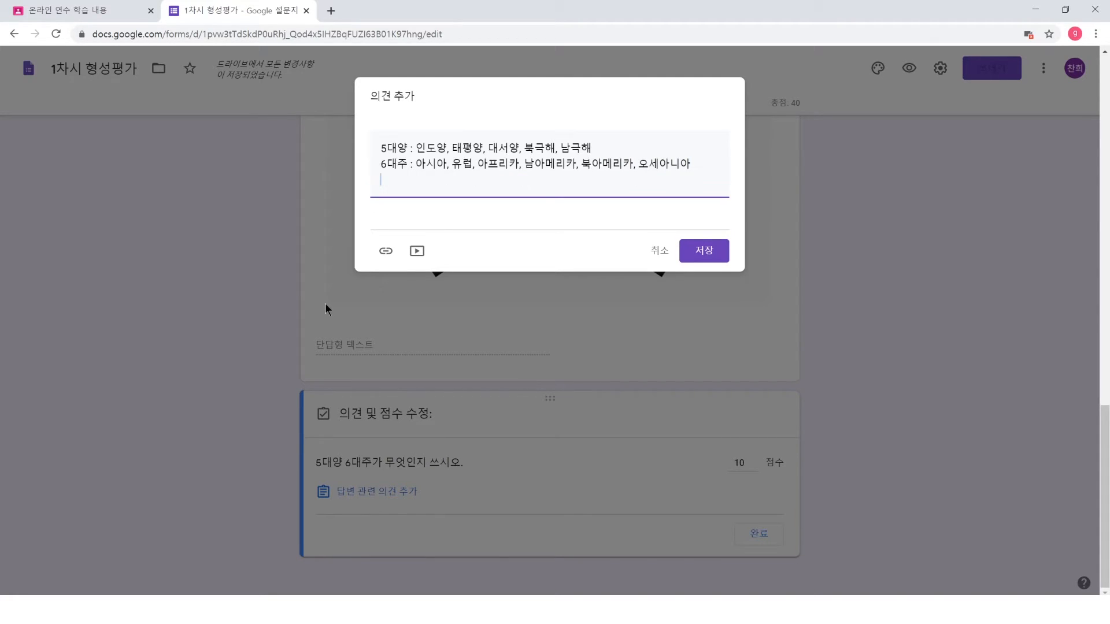
{"action": "type", "text": "앵글로아메리카, 라틴아메리카"}
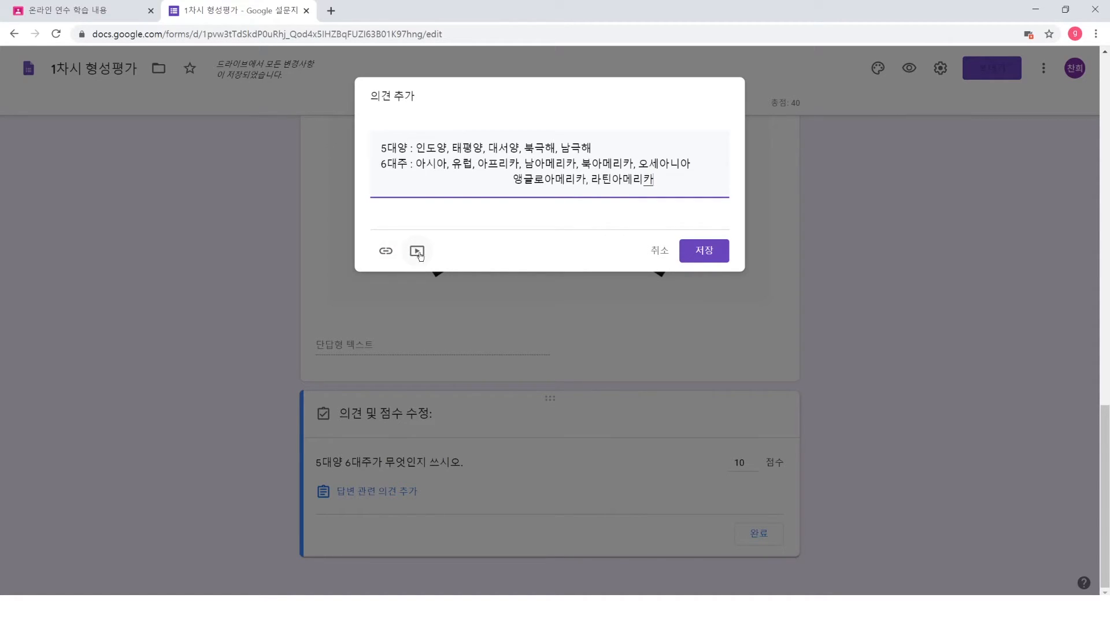
{"action": "left_click", "coordinate": [696, 259]}
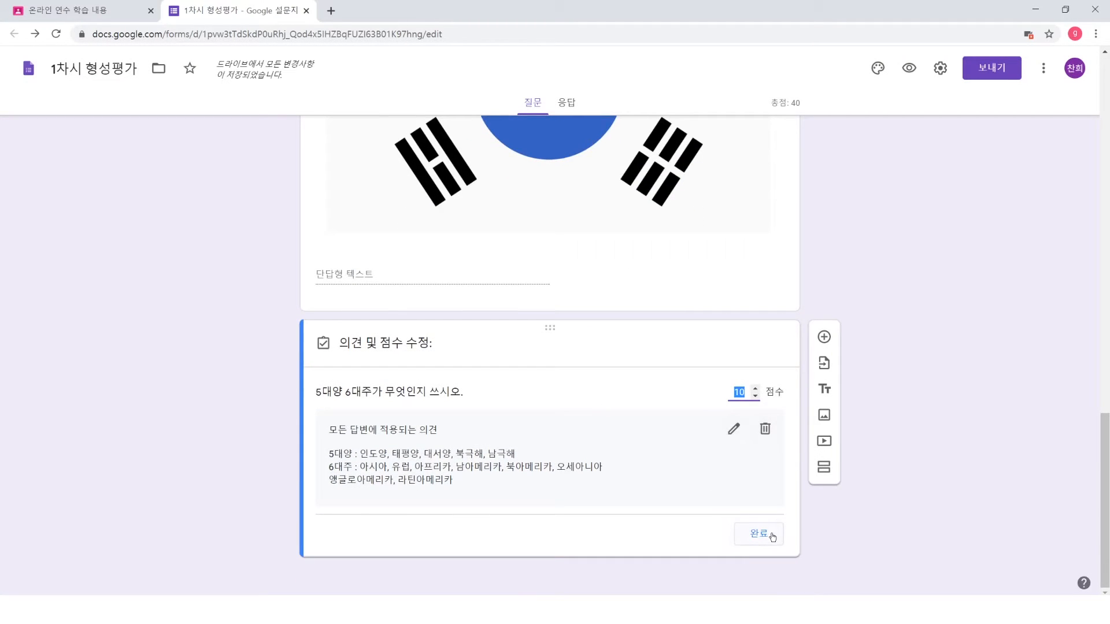
{"action": "left_click", "coordinate": [768, 533]}
{"action": "left_click", "coordinate": [251, 473]}
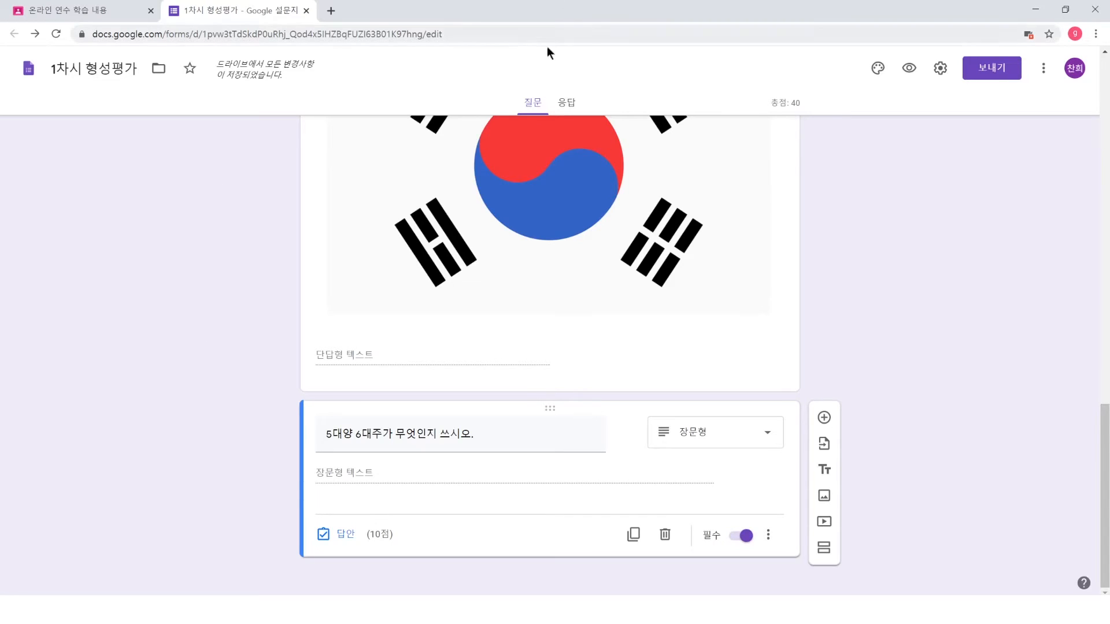
- In the form's general settings, limit each respondent to one response (응답 횟수 1회로 제한) with email address collection off
{"action": "left_click", "coordinate": [940, 68]}
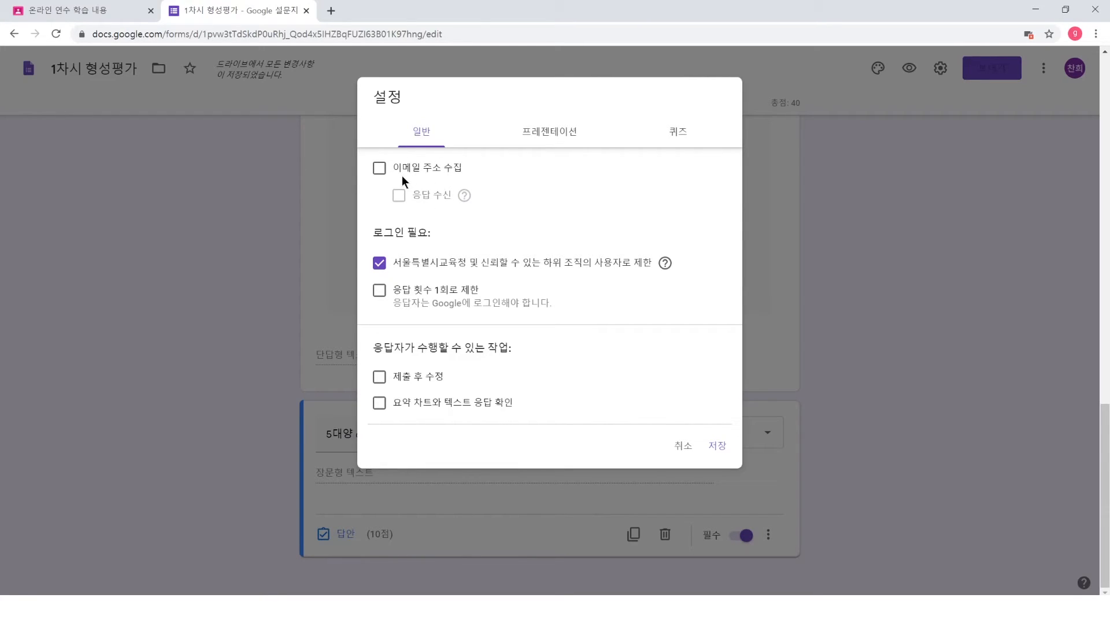
{"action": "left_click", "coordinate": [379, 168]}
{"action": "left_click", "coordinate": [379, 169]}
{"action": "left_click", "coordinate": [381, 169]}
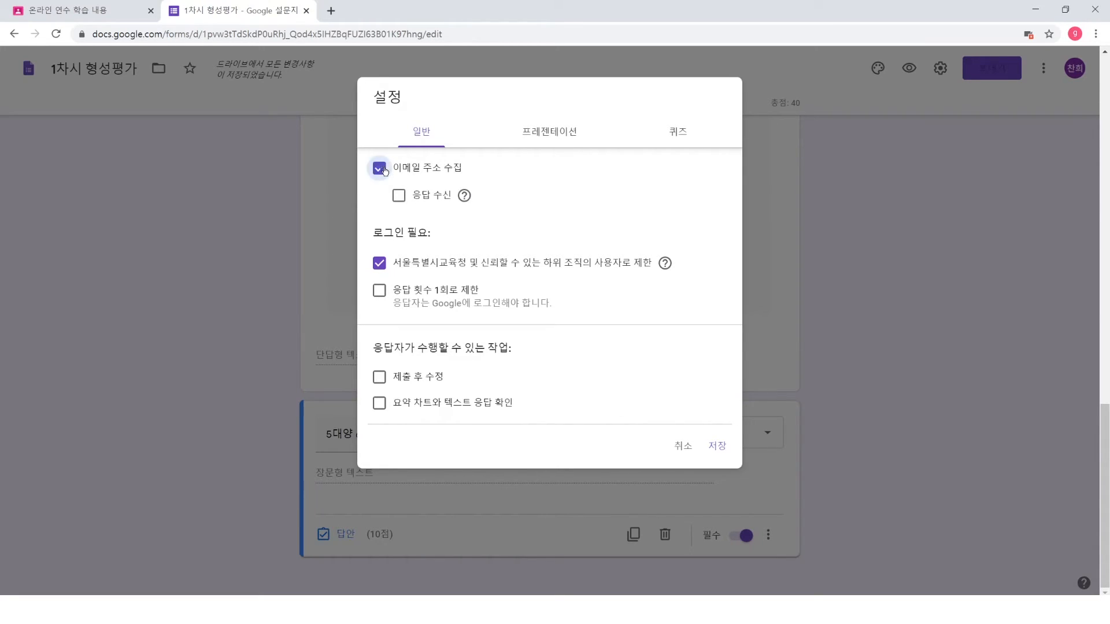
{"action": "left_click", "coordinate": [377, 172]}
{"action": "left_click_drag", "start_coordinate": [397, 262], "coordinate": [408, 263]}
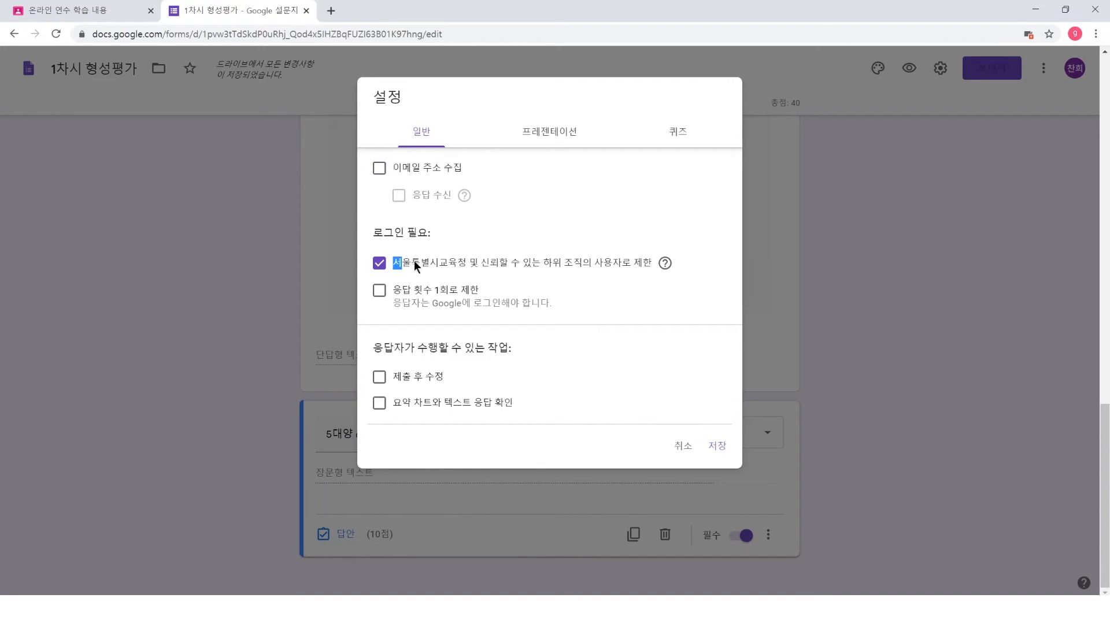
{"action": "left_click_drag", "start_coordinate": [512, 265], "coordinate": [636, 269]}
{"action": "left_click", "coordinate": [380, 264]}
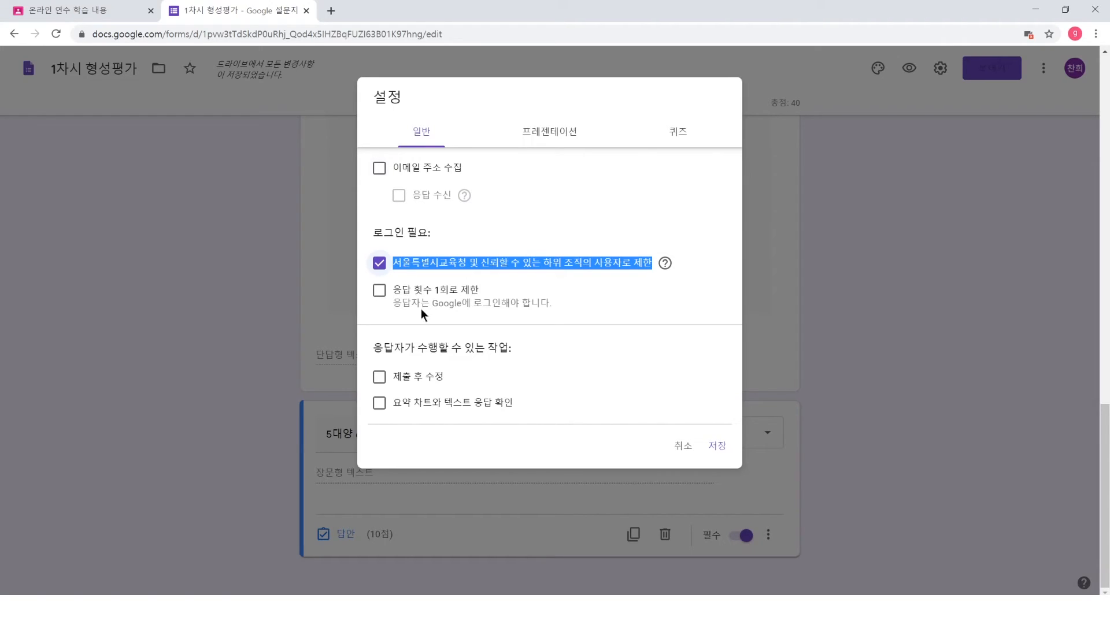
{"action": "left_click_drag", "start_coordinate": [399, 294], "coordinate": [482, 296]}
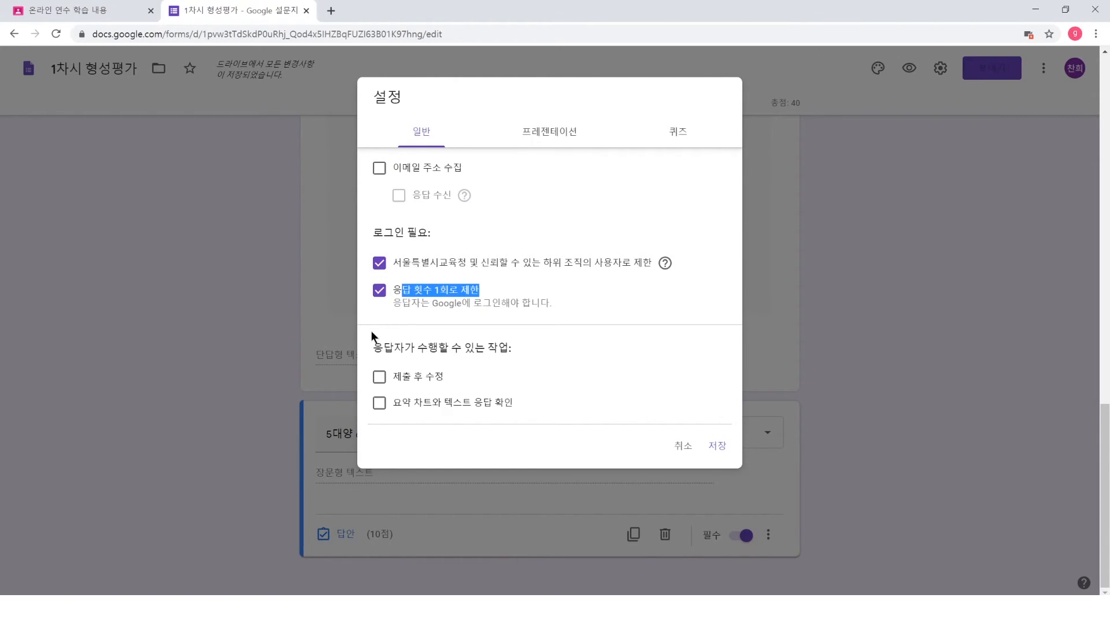
{"action": "left_click_drag", "start_coordinate": [373, 347], "coordinate": [517, 350]}
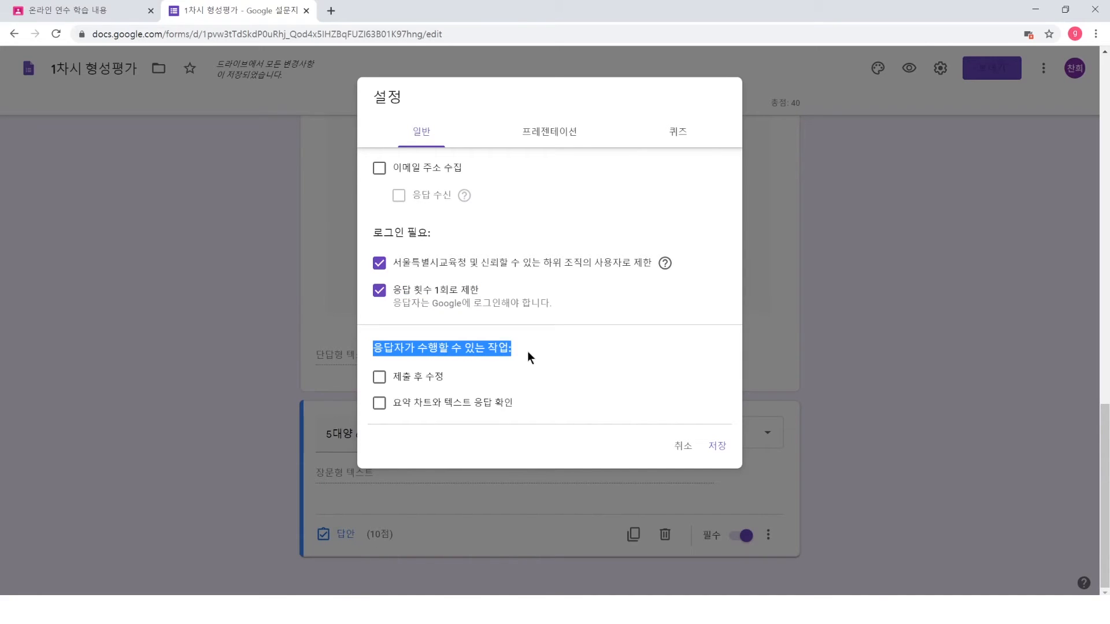
{"action": "left_click", "coordinate": [527, 352]}
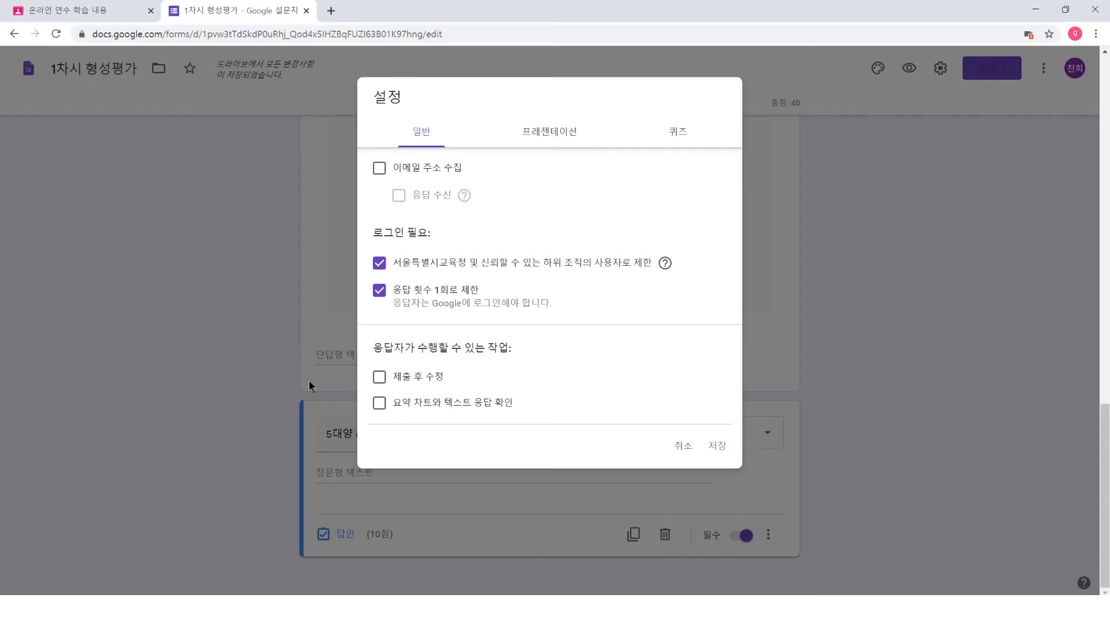
- In the presentation settings, turn on random question order and set the confirmation message to "수고하셨습니다^^"
{"action": "left_click", "coordinate": [552, 142]}
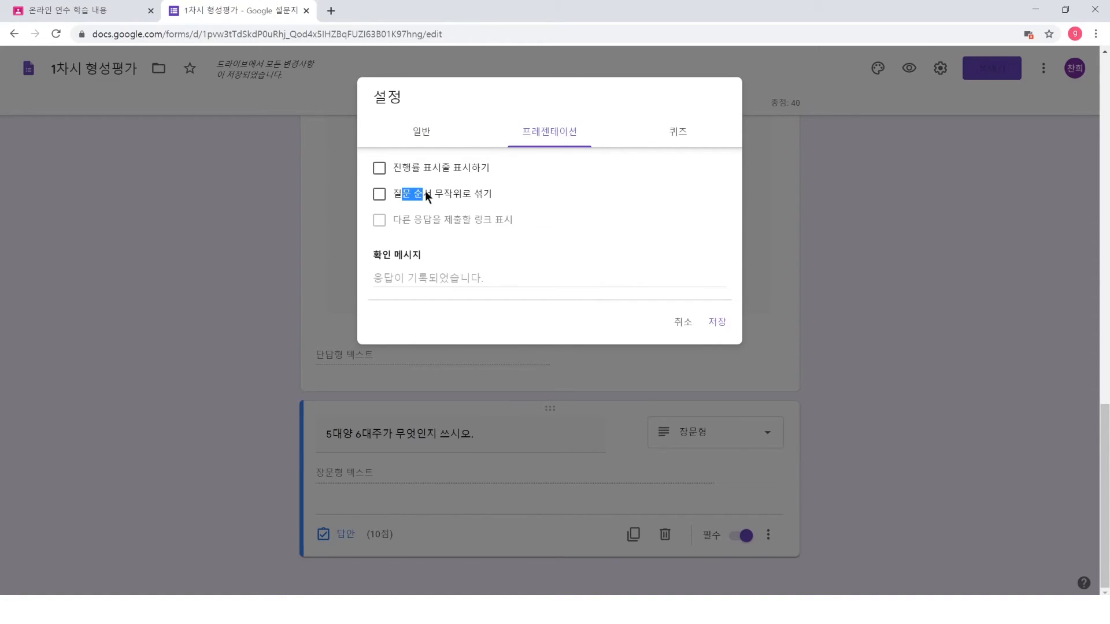
{"action": "left_click", "coordinate": [489, 195]}
{"action": "left_click_drag", "start_coordinate": [374, 261], "coordinate": [408, 259]}
{"action": "left_click", "coordinate": [426, 263]}
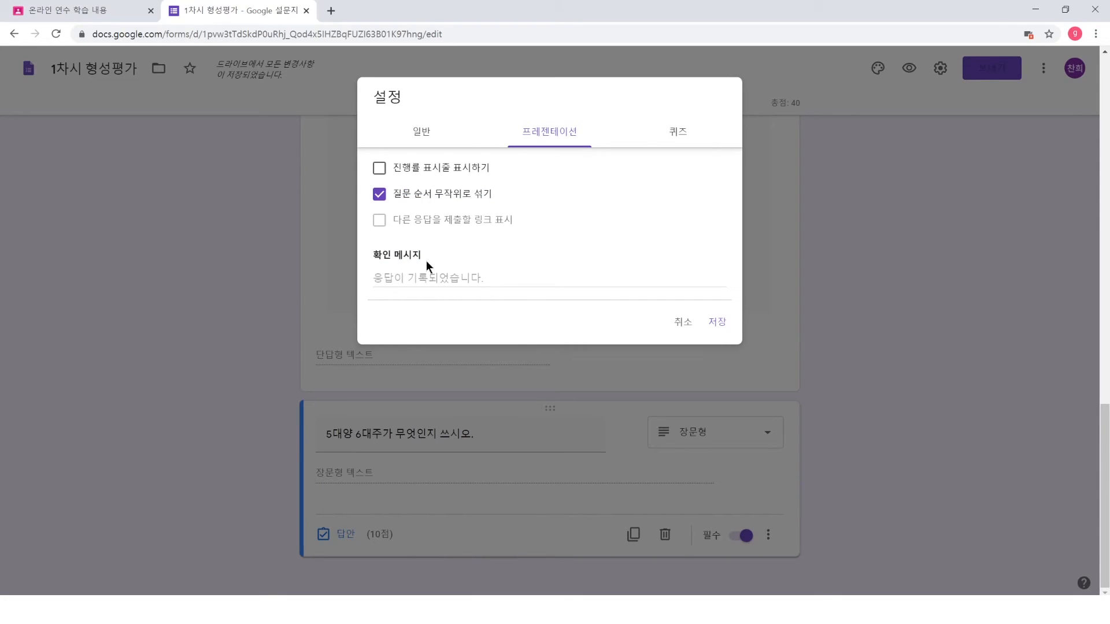
{"action": "left_click", "coordinate": [473, 277]}
{"action": "type", "text": "수고하셨습니"}
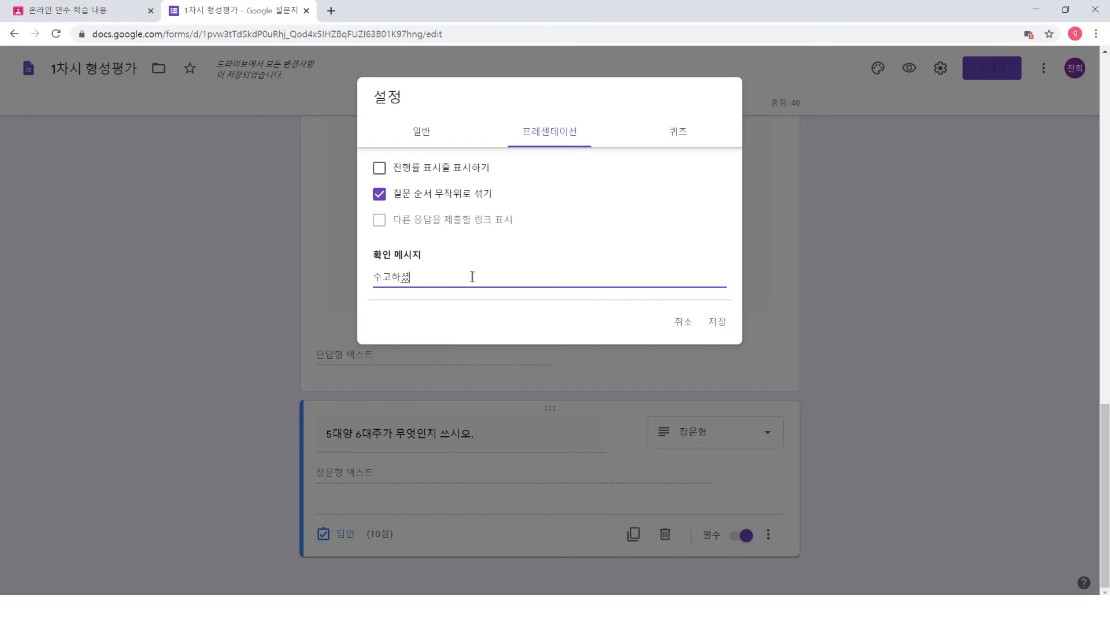
{"action": "type", "text": "다^^"}
- In the quiz settings, have quiz mode on with grades released immediately after submission (제출 후 바로 공개), and save the form settings
{"action": "left_click", "coordinate": [676, 132]}
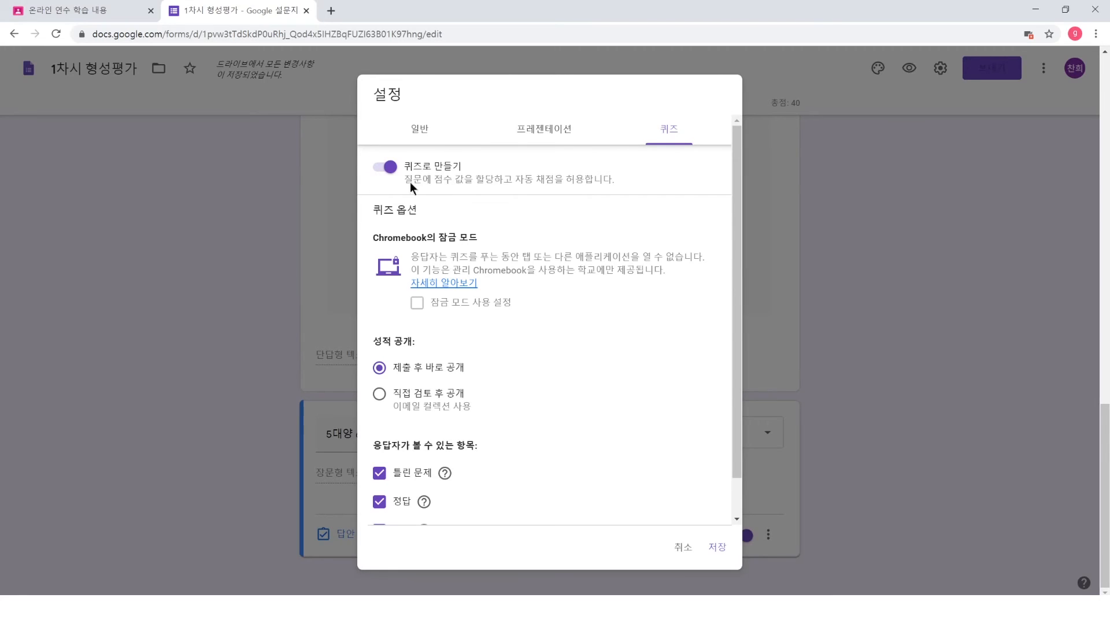
{"action": "left_click", "coordinate": [383, 169]}
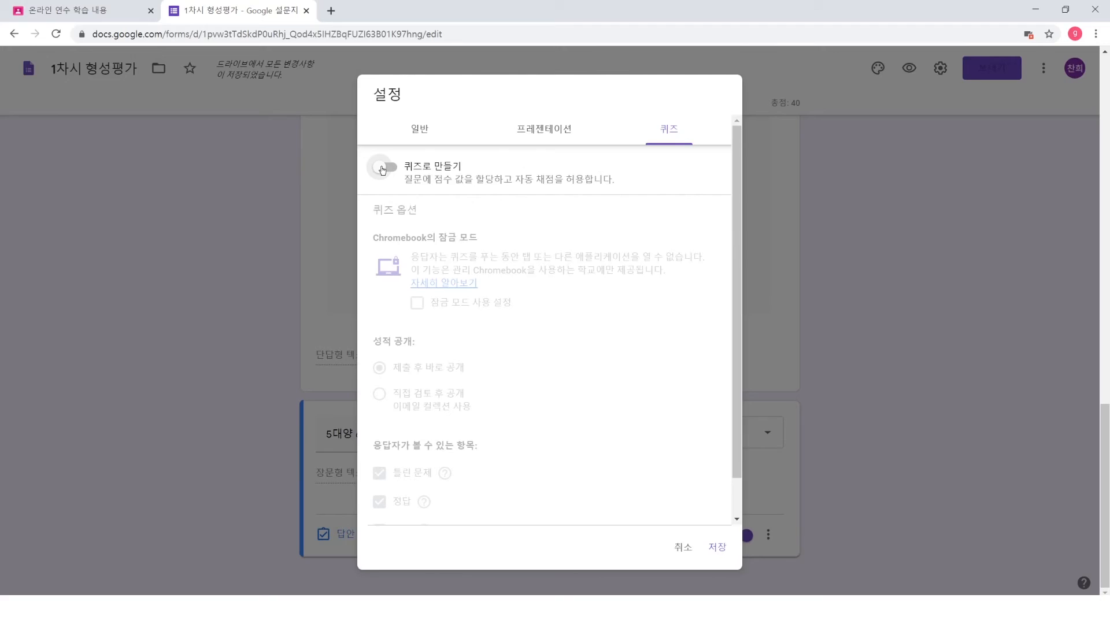
{"action": "left_click", "coordinate": [382, 169]}
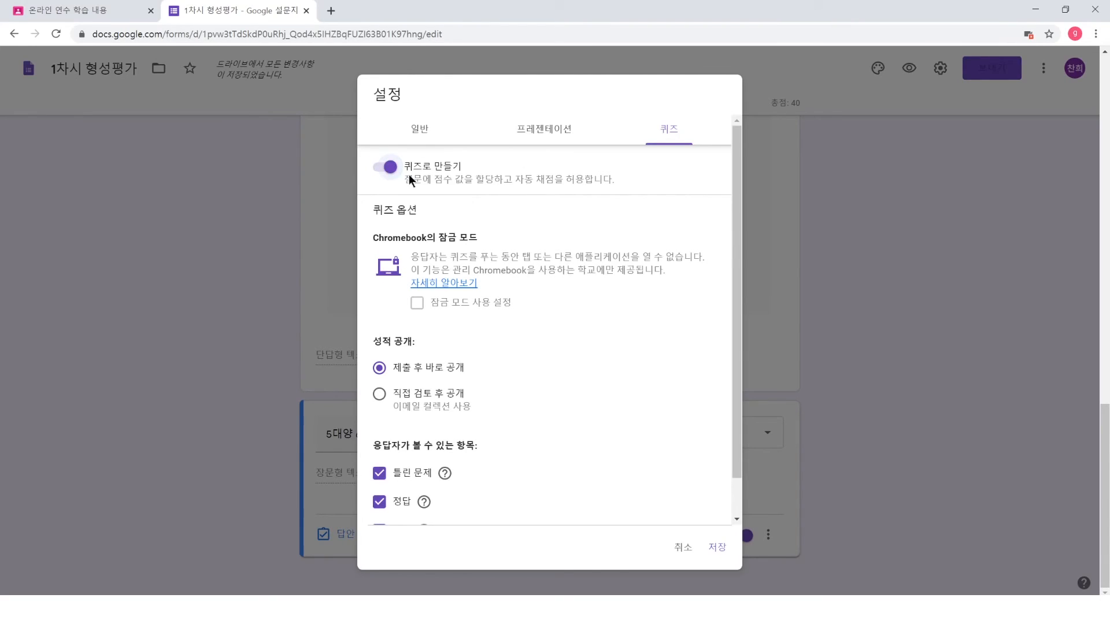
{"action": "scroll", "coordinate": [451, 334], "scroll_direction": "down", "scroll_amount": 1}
{"action": "left_click_drag", "start_coordinate": [403, 326], "coordinate": [470, 329]}
{"action": "left_click", "coordinate": [470, 330]}
{"action": "left_click_drag", "start_coordinate": [393, 352], "coordinate": [470, 353]}
{"action": "left_click", "coordinate": [469, 352]}
{"action": "left_click", "coordinate": [409, 353]}
{"action": "left_click", "coordinate": [421, 328]}
{"action": "left_click_drag", "start_coordinate": [383, 413], "coordinate": [478, 403]}
{"action": "left_click", "coordinate": [494, 402]}
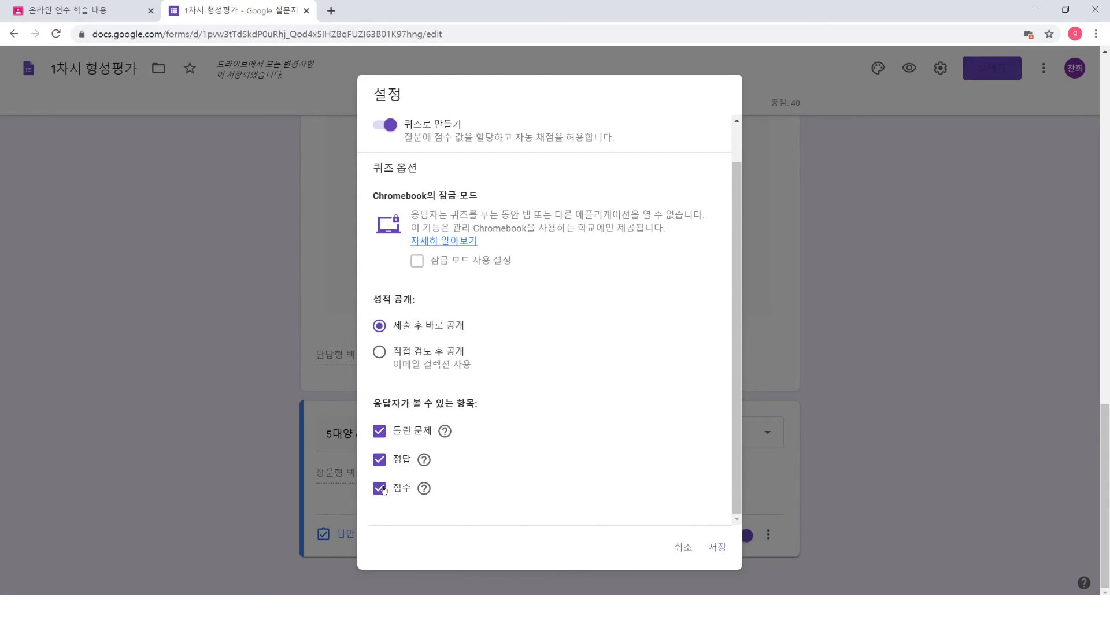
{"action": "left_click", "coordinate": [717, 546]}
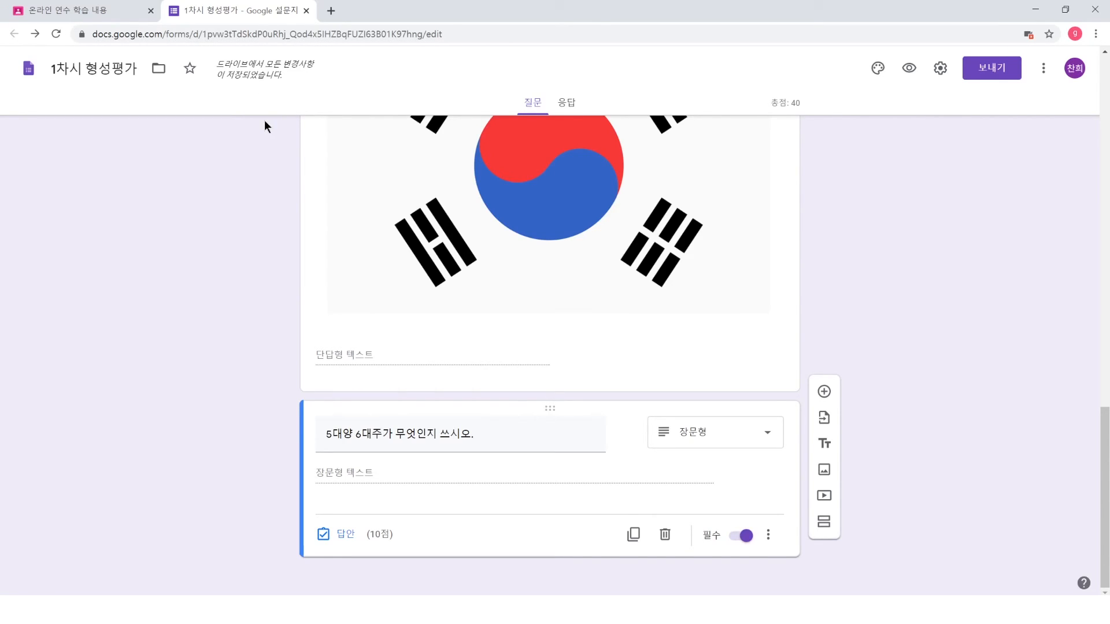
- Close the form, return to the Google Classroom assignment and save it as a draft (임시저장)
{"action": "left_click", "coordinate": [306, 10]}
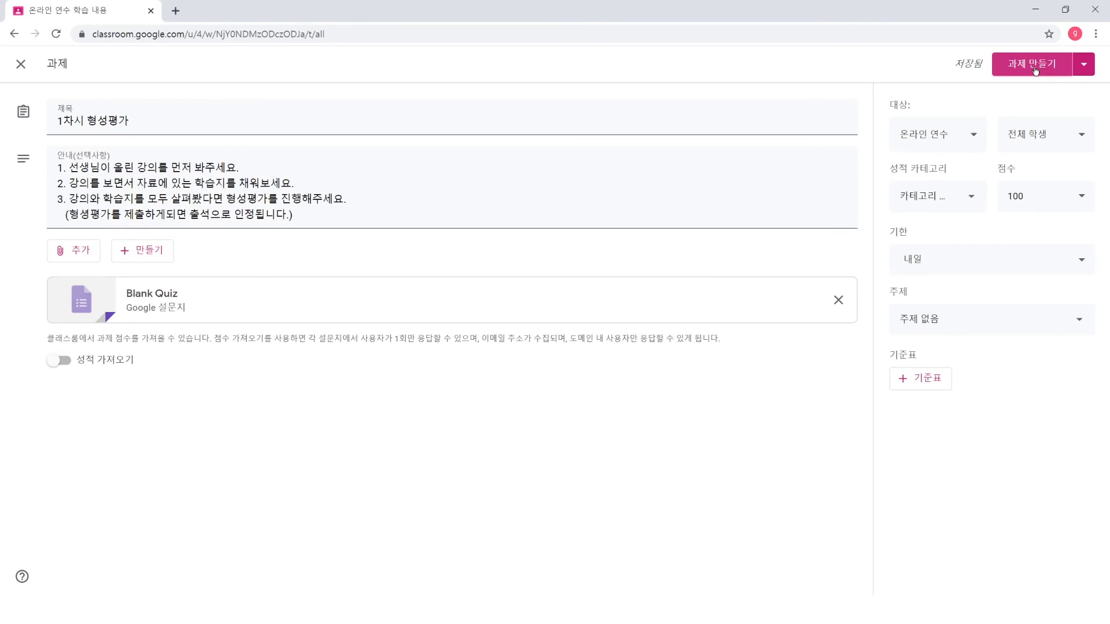
{"action": "left_click", "coordinate": [1083, 64]}
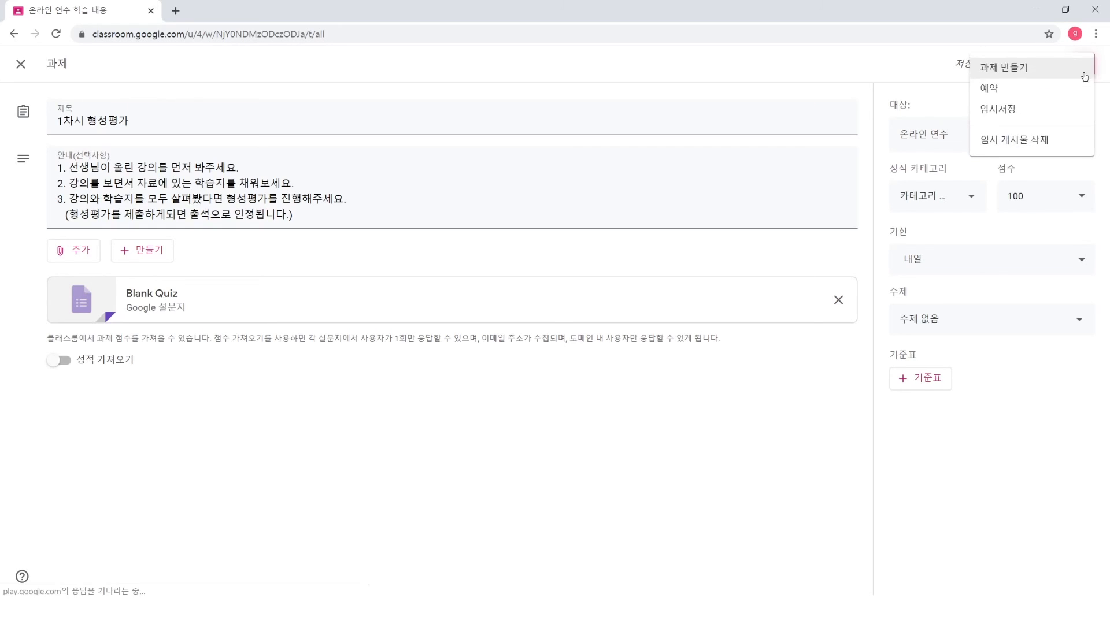
{"action": "left_click", "coordinate": [1016, 116]}
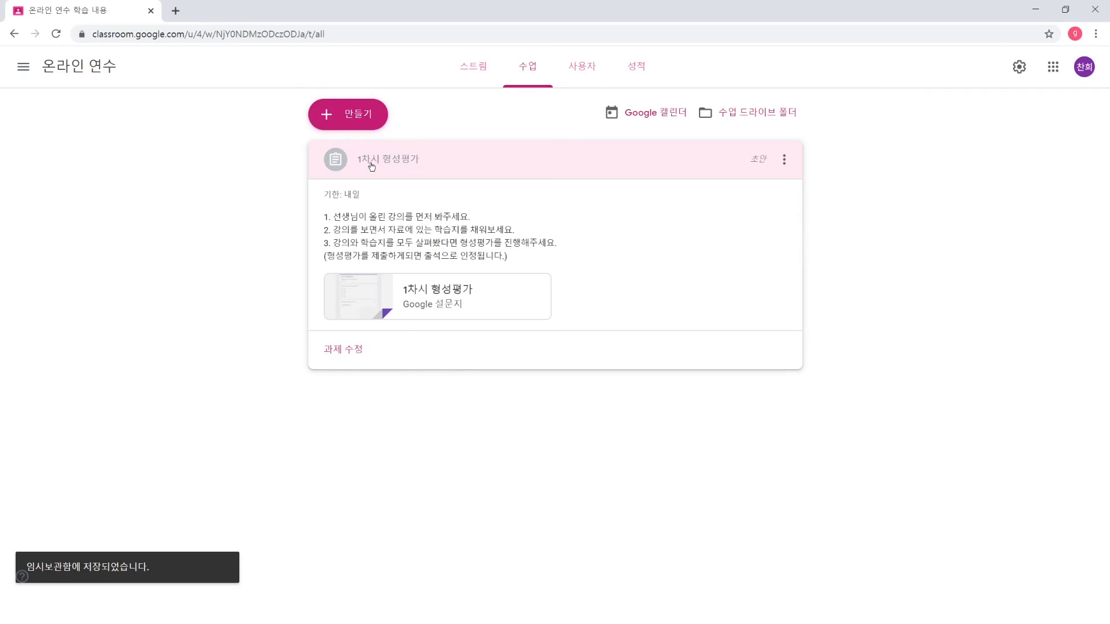
- Reopen the "1차시 형성평가" draft for editing, set its points to 40 and turn on grade importing (성적 가져오기)
{"action": "left_click", "coordinate": [783, 161]}
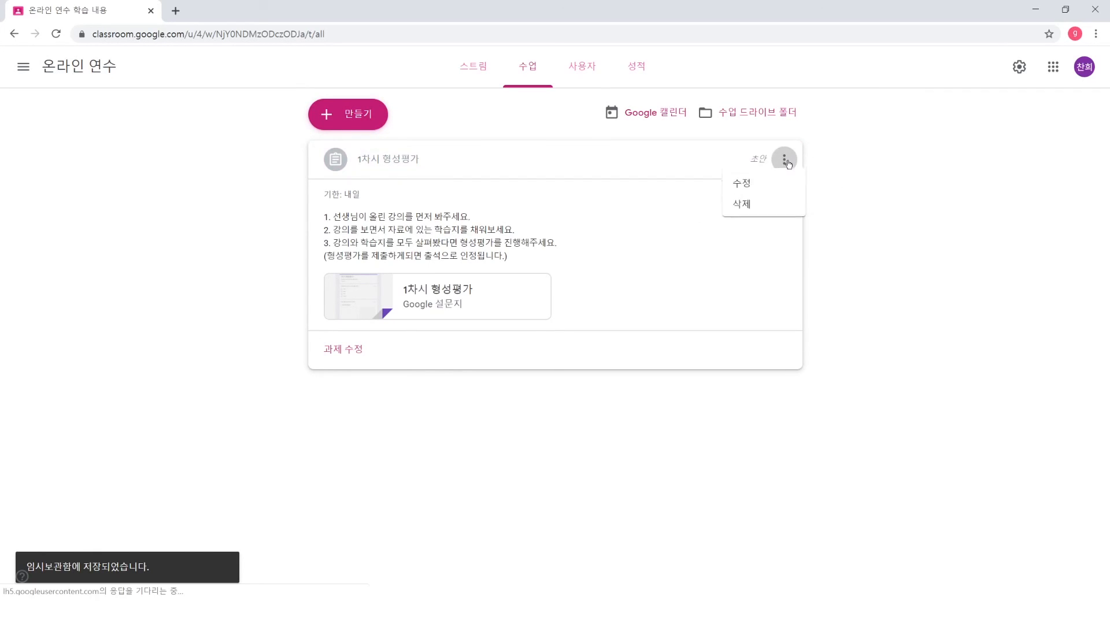
{"action": "left_click", "coordinate": [757, 185]}
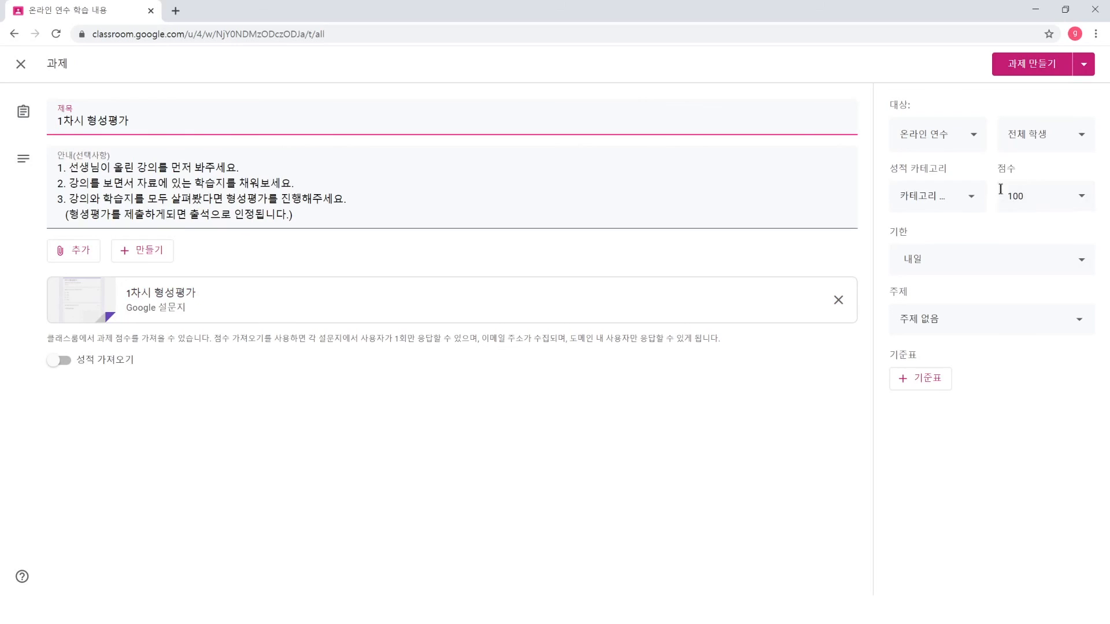
{"action": "left_click", "coordinate": [1029, 201]}
{"action": "double_click", "coordinate": [1023, 200]}
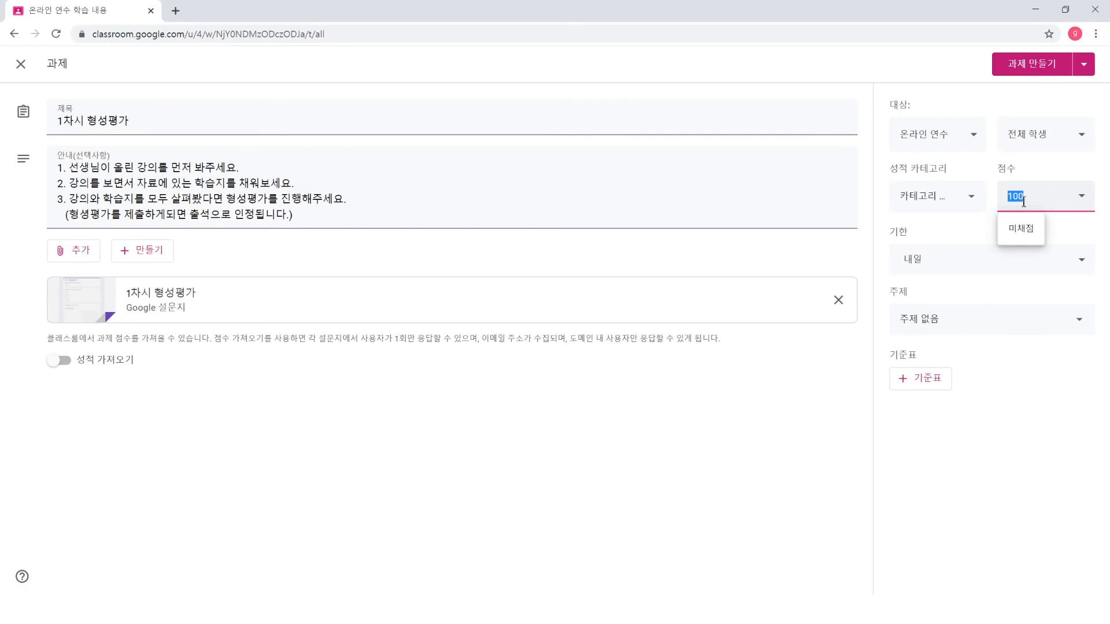
{"action": "type", "text": "40"}
{"action": "left_click", "coordinate": [764, 442]}
{"action": "left_click", "coordinate": [64, 360]}
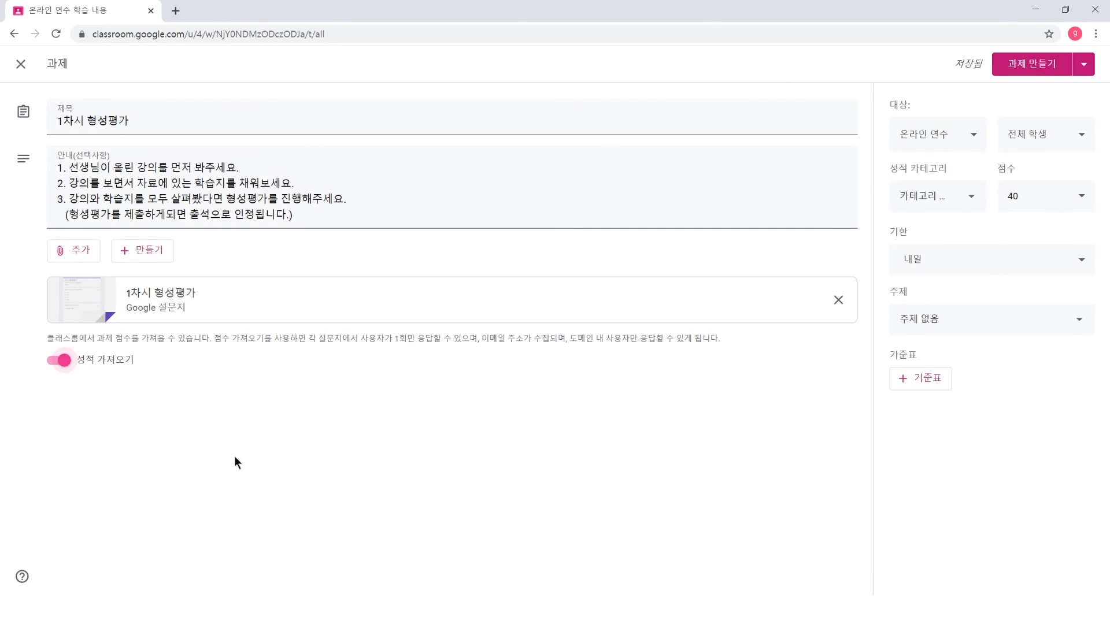
- Publish the "1차시 형성평가" assignment to the students and confirm its creation
{"action": "left_click", "coordinate": [1029, 78]}
{"action": "mouse_move", "coordinate": [470, 279]}
{"action": "left_mouse_down"}
{"action": "mouse_move", "coordinate": [516, 303]}
{"action": "mouse_move", "coordinate": [463, 281]}
{"action": "left_mouse_up"}
{"action": "left_click", "coordinate": [515, 304]}
{"action": "left_click", "coordinate": [472, 284]}
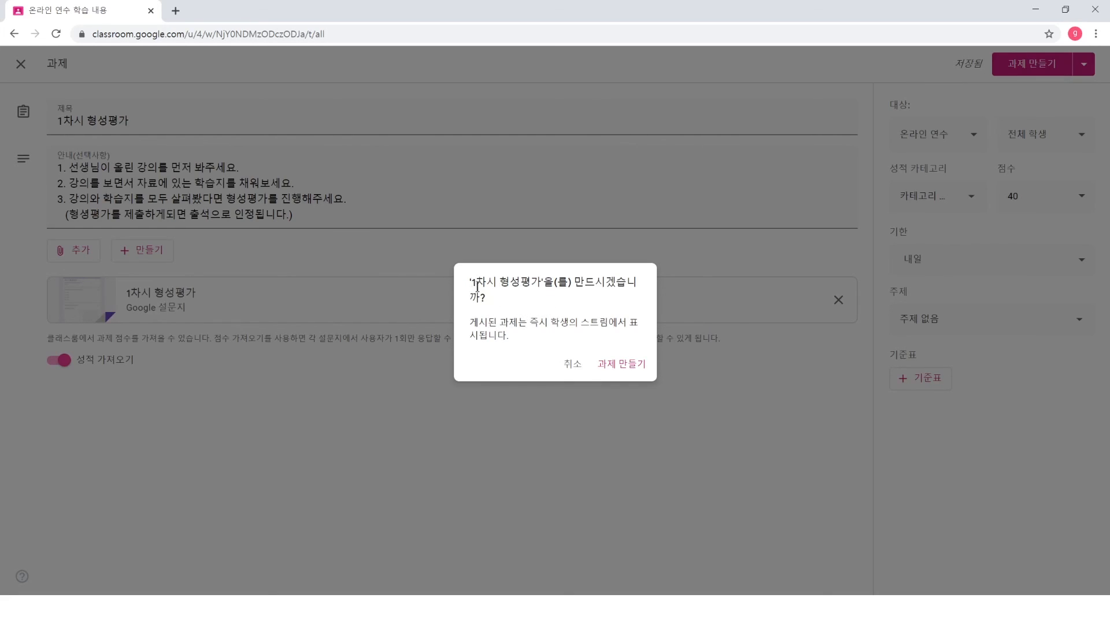
{"action": "left_click_drag", "start_coordinate": [530, 323], "coordinate": [618, 323]}
{"action": "left_click", "coordinate": [618, 324]}
{"action": "left_click", "coordinate": [612, 363]}
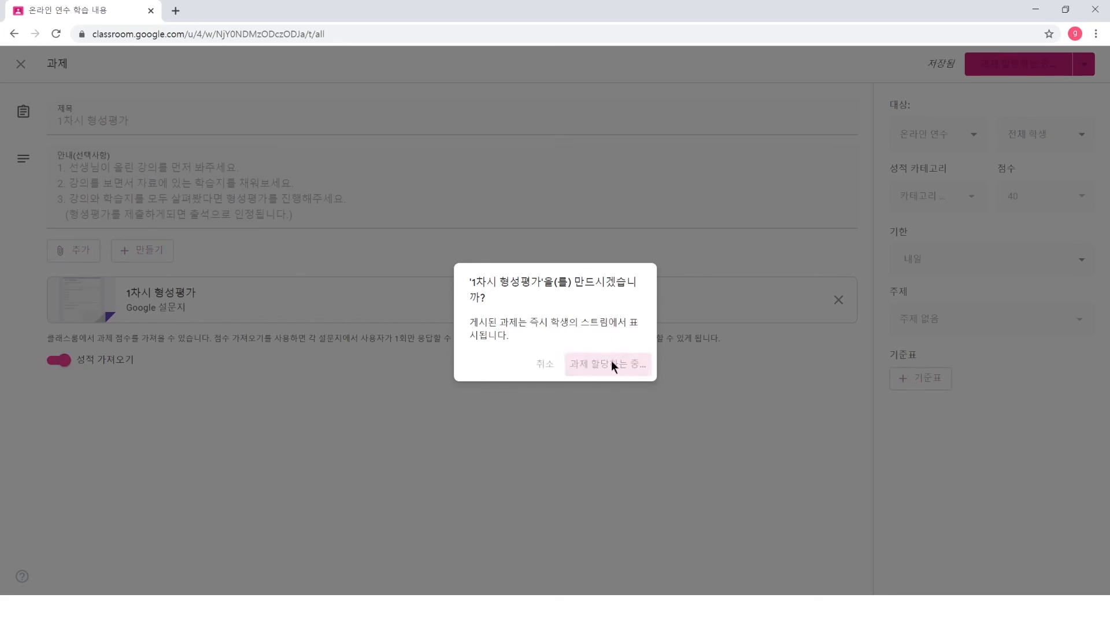